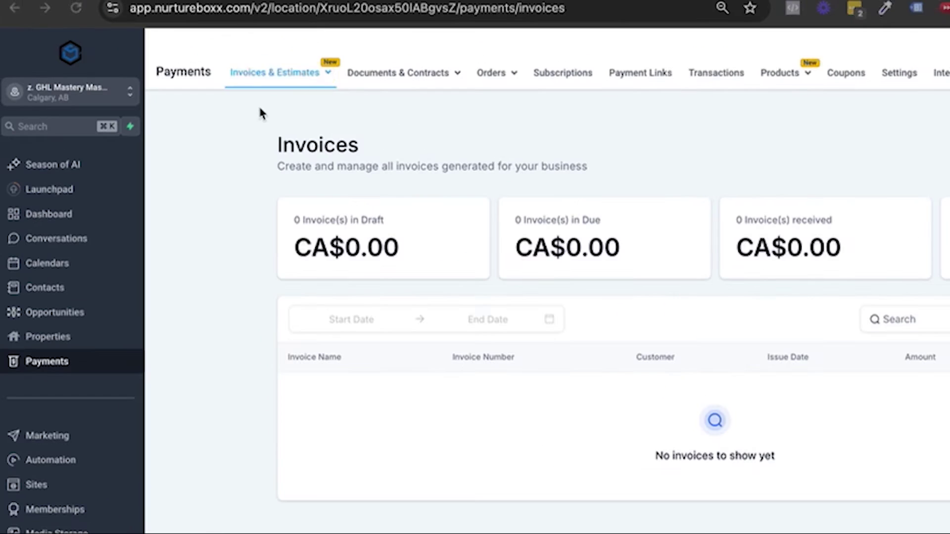
Open the invoice Settings at the Business Information section, with country set to Canada
mouse_move(198, 47)
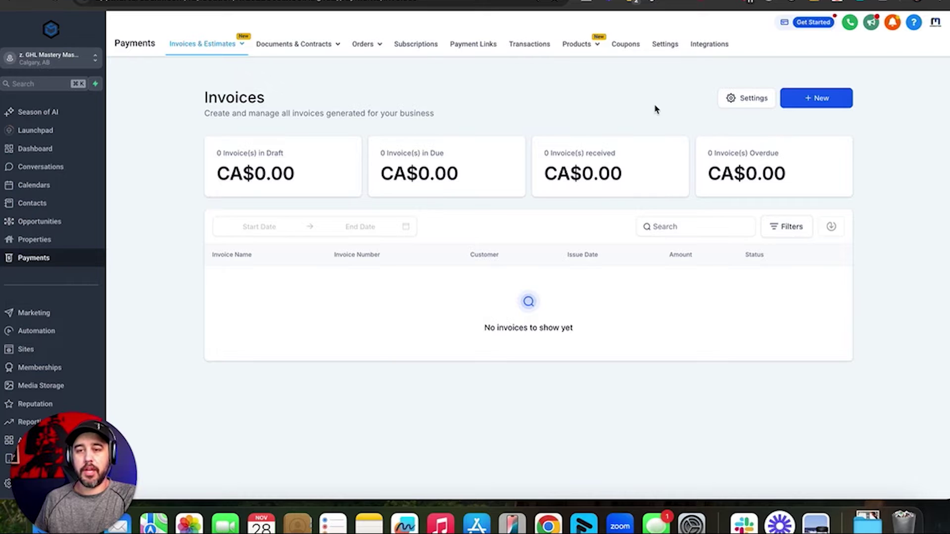
left_click(739, 104)
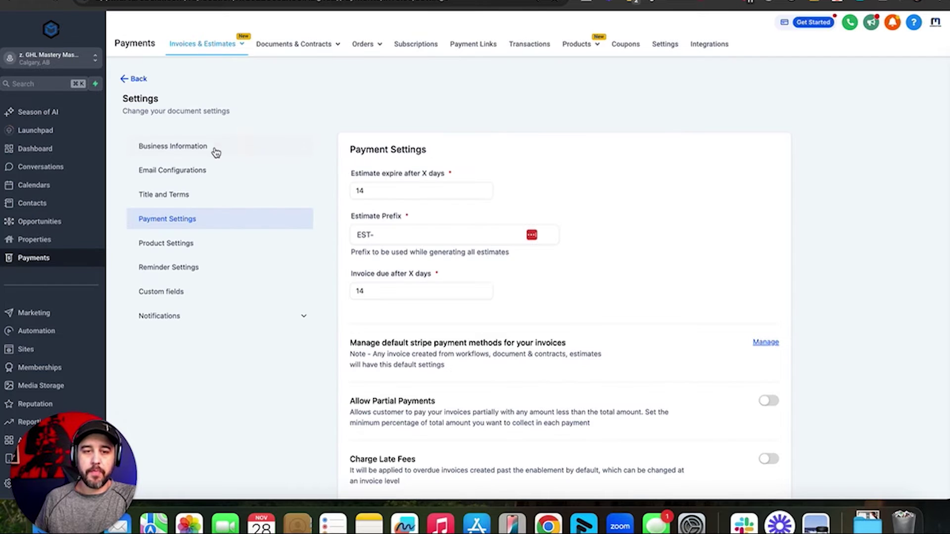
left_click(214, 148)
left_click(174, 218)
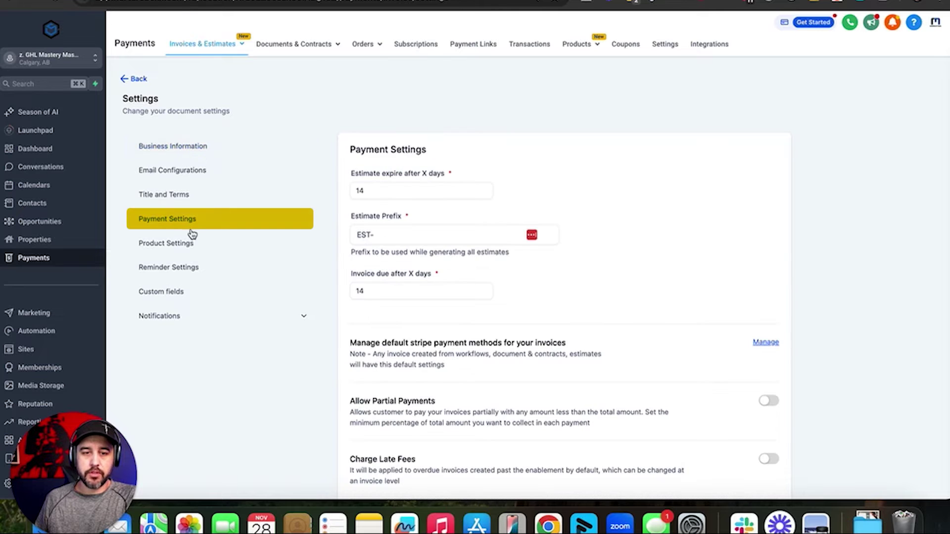
left_click(213, 150)
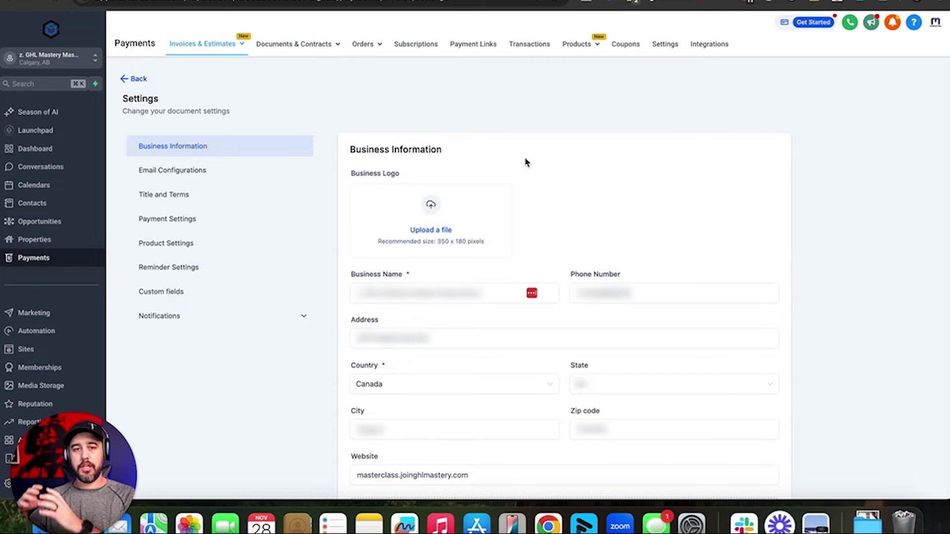
left_click(287, 46)
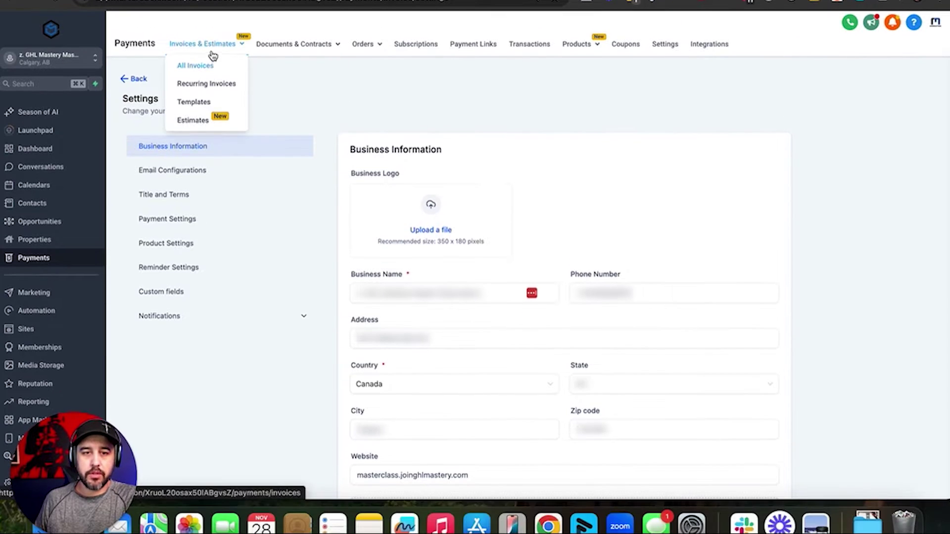
Start a blank one-time New Invoice from All Invoices, then go back to the settings tab
left_click(198, 66)
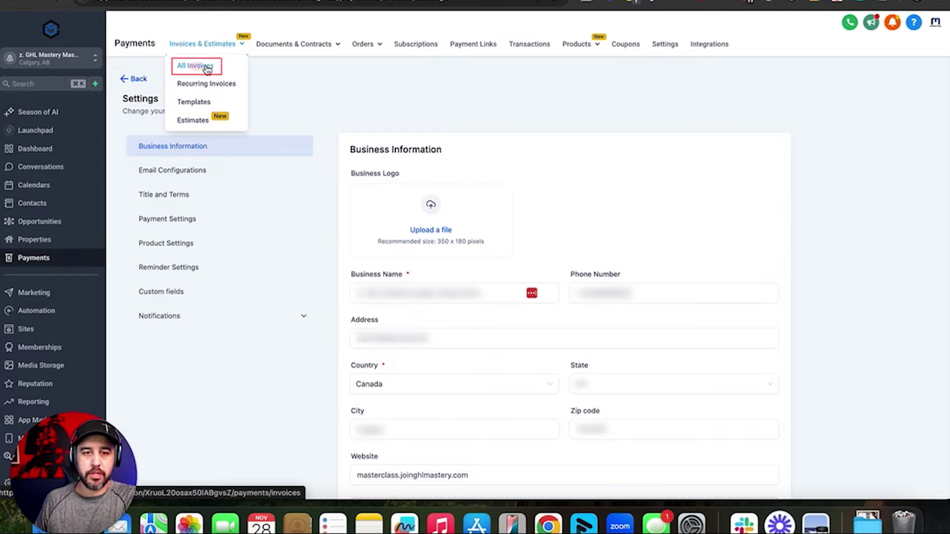
left_click(788, 98)
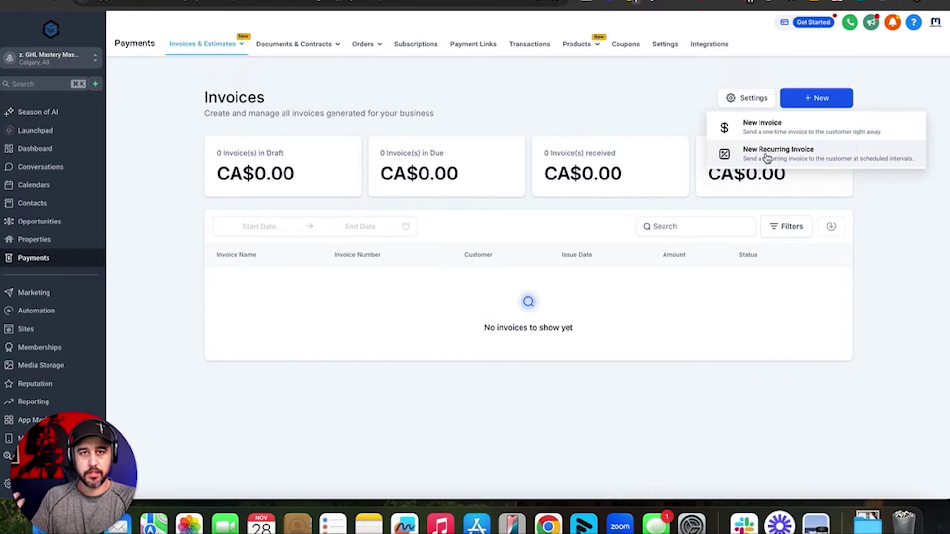
left_click(758, 131)
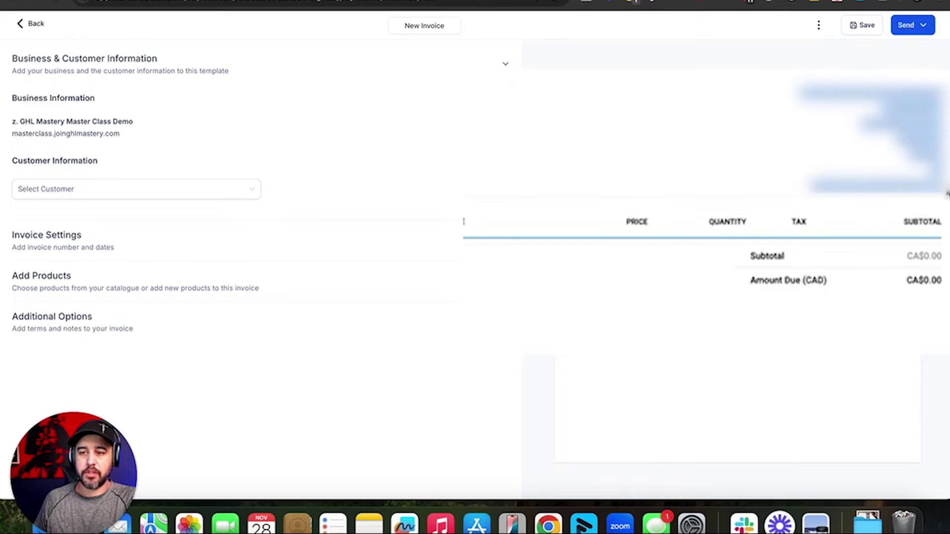
left_click(165, 8)
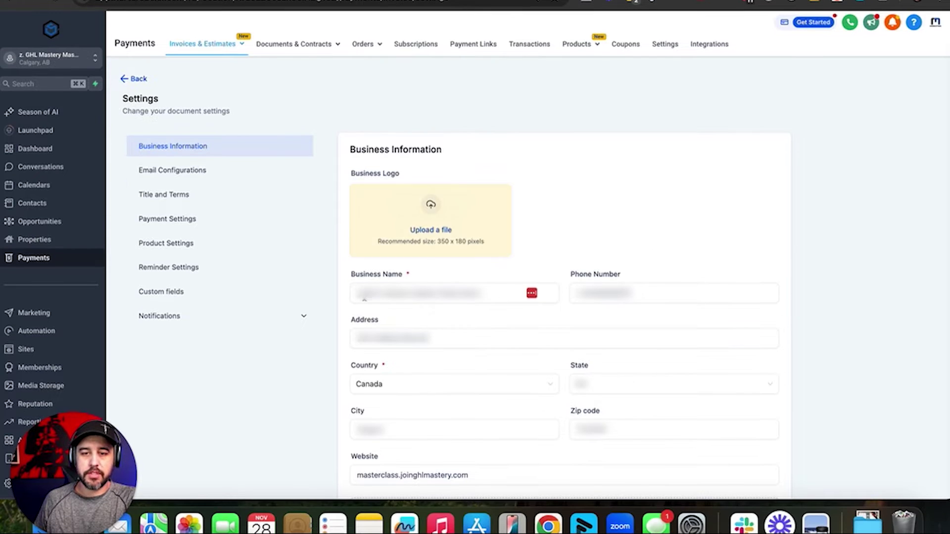
Upload Logos/GHLM BK.PNG as the business logo and reload the new invoice draft
left_click(444, 273)
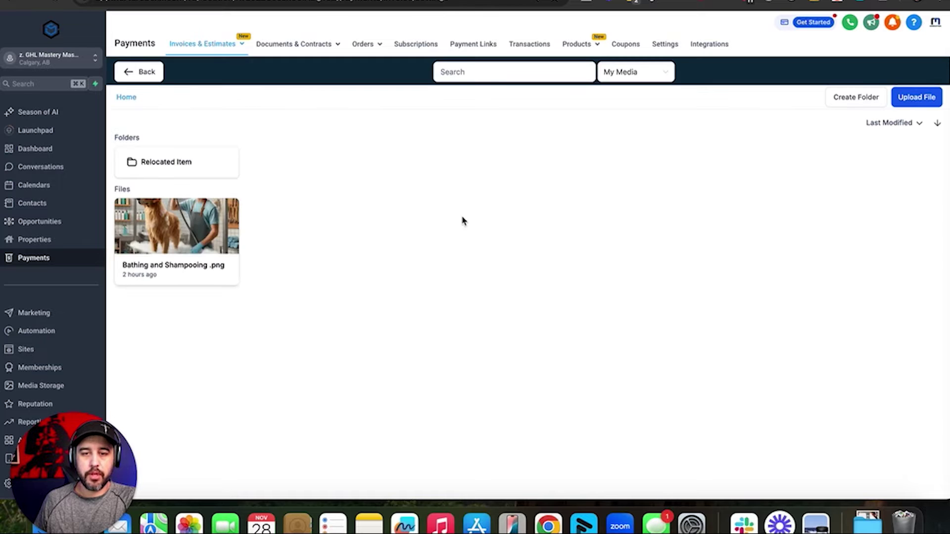
left_click(918, 97)
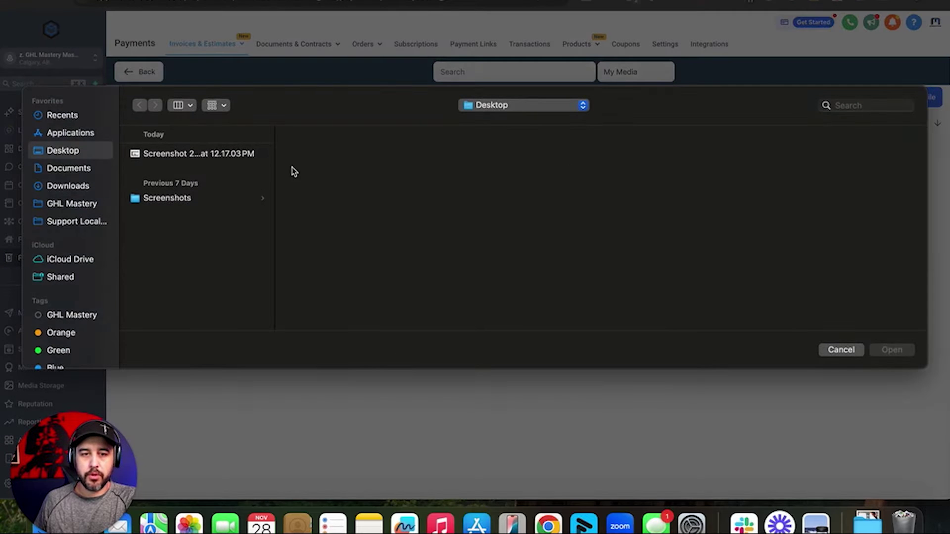
left_click(72, 204)
left_click(168, 226)
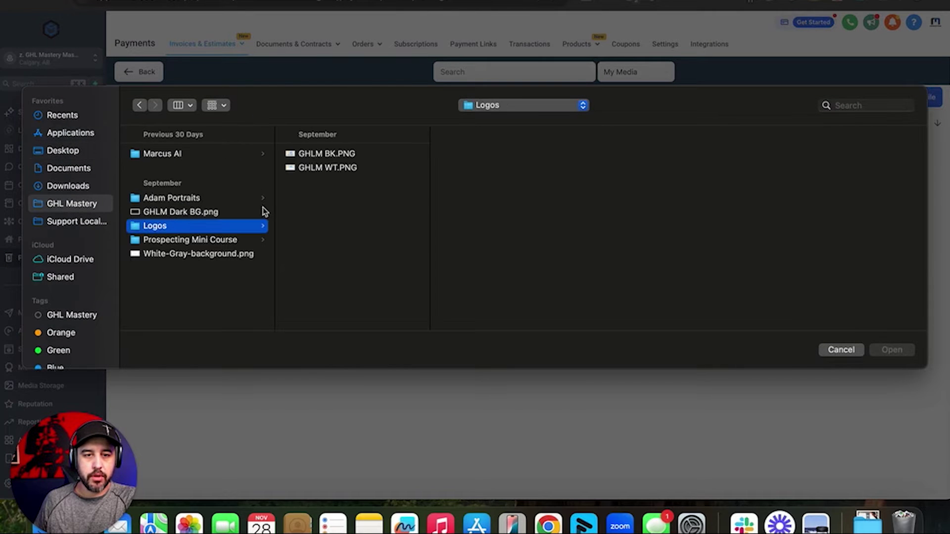
double_click(352, 153)
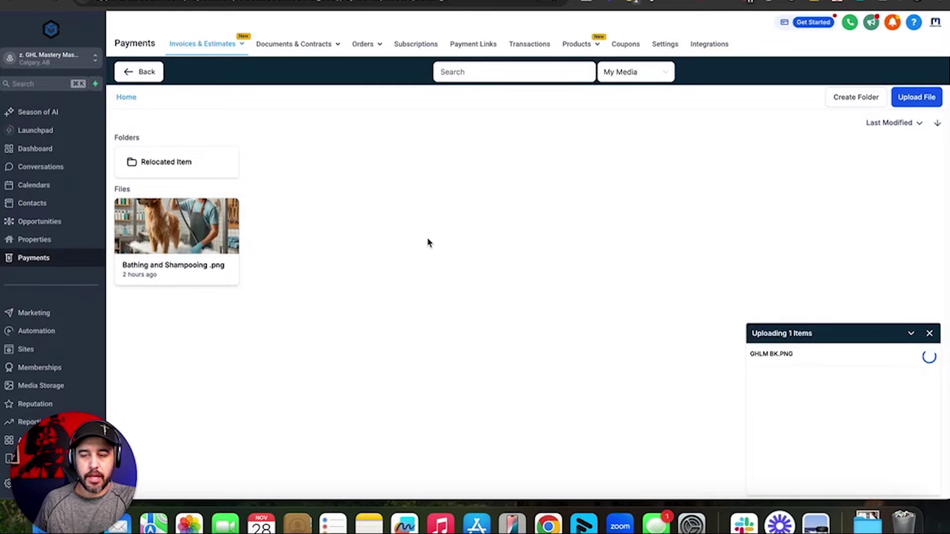
left_click(198, 238)
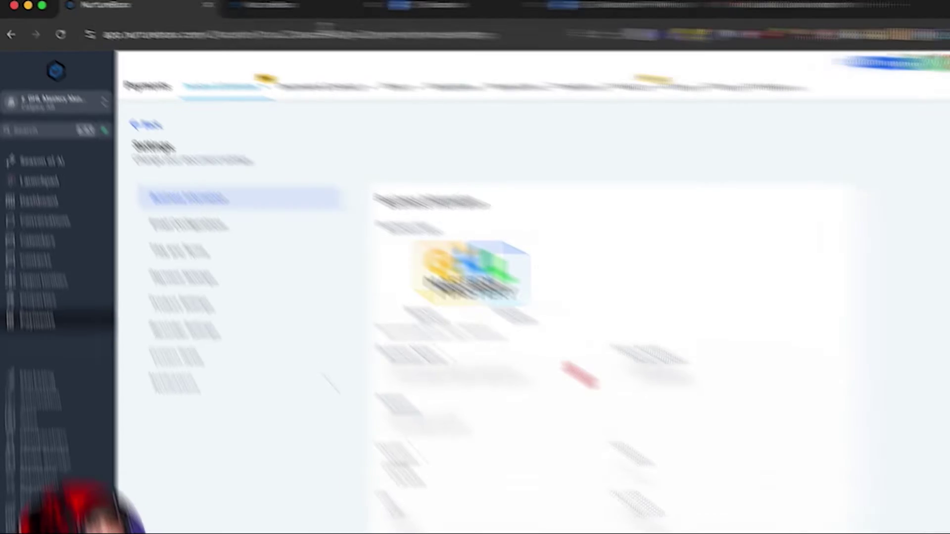
left_click(310, 15)
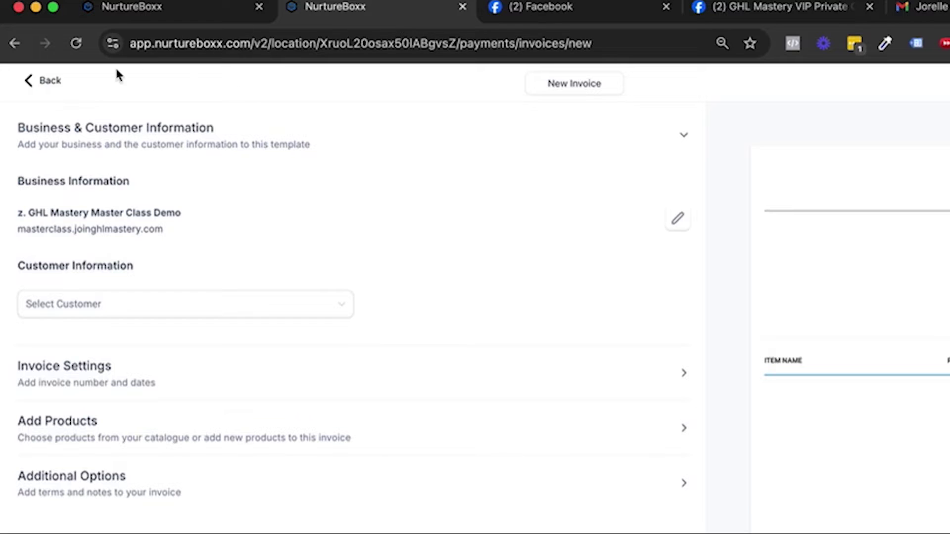
left_click(60, 34)
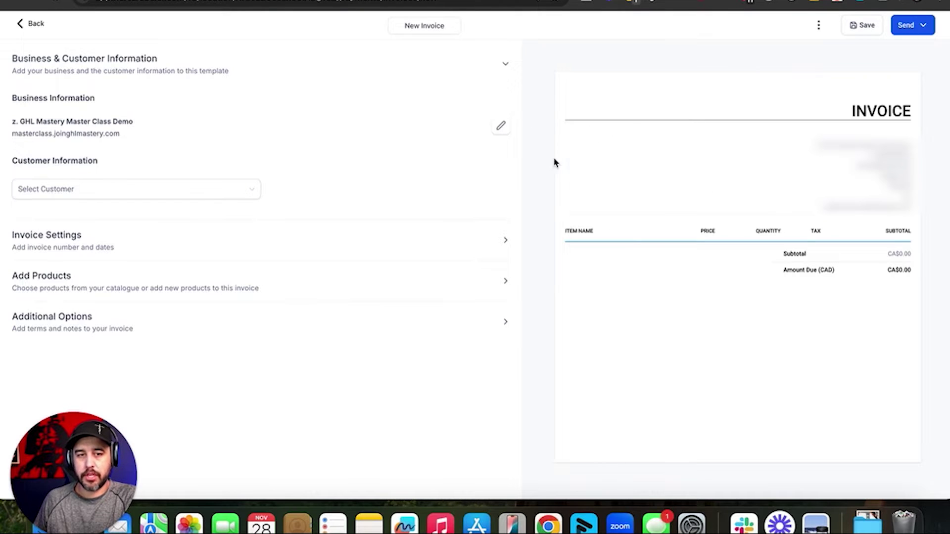
Try adding a custom value to the business details, then remove the Custom Value 1 row
left_click(501, 125)
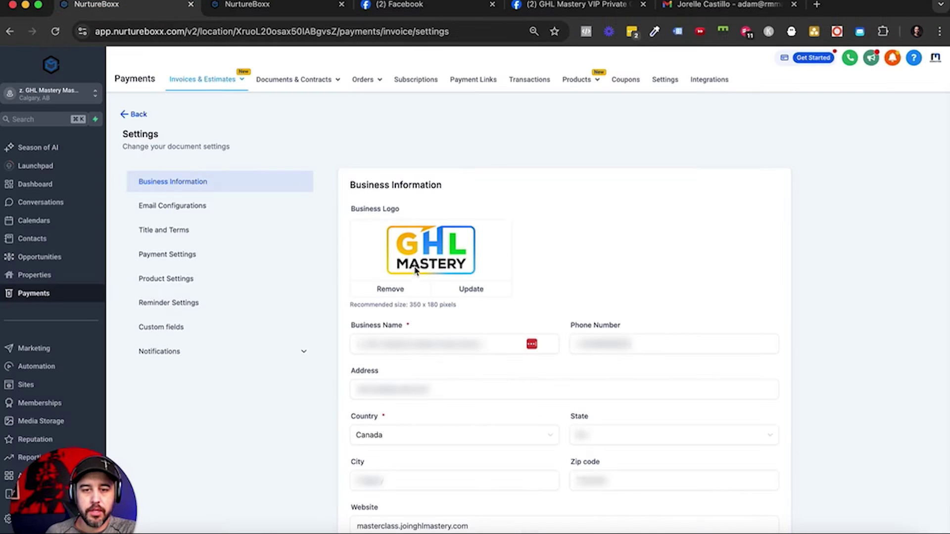
scroll(415, 269, "down", 3)
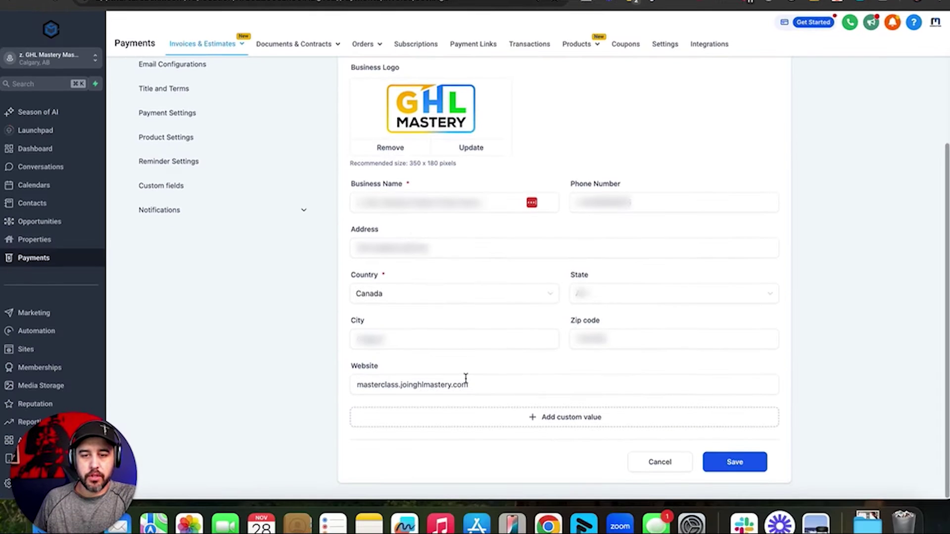
left_click(468, 375)
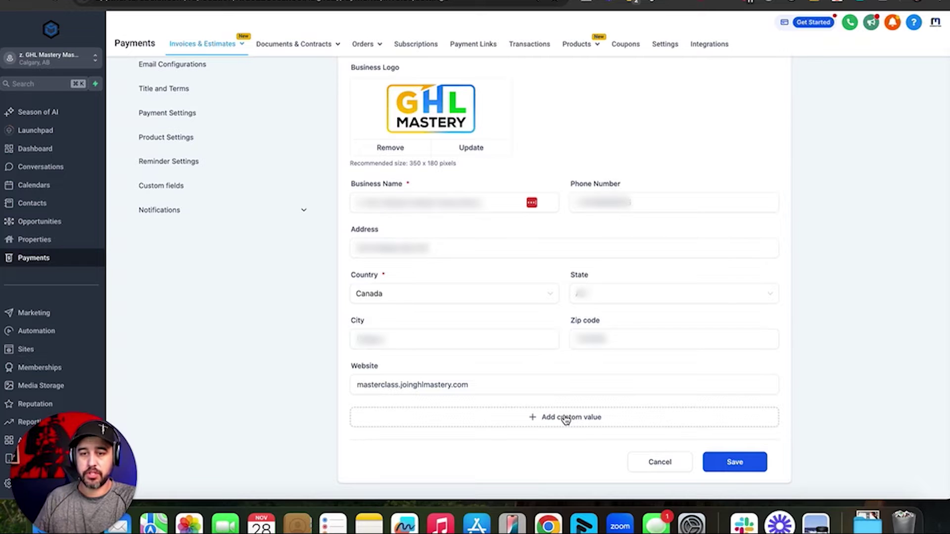
left_click(544, 425)
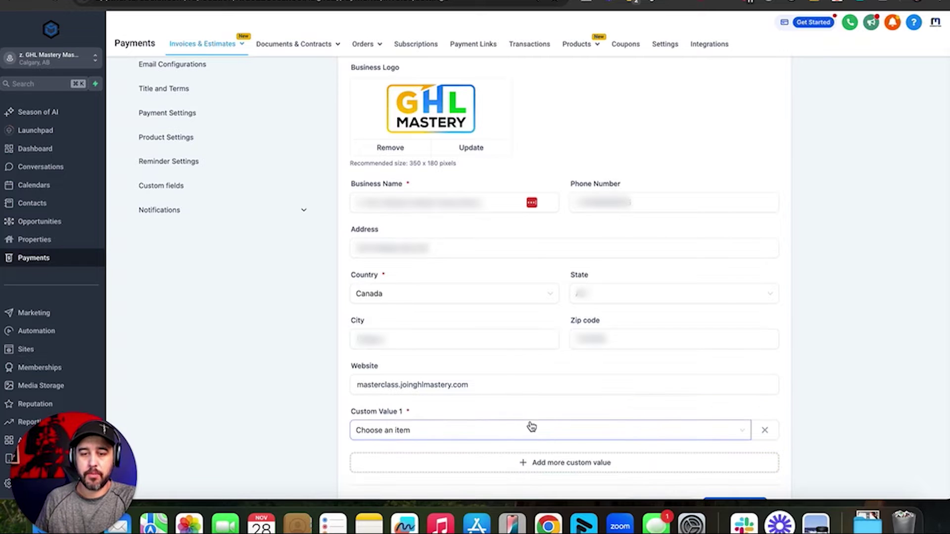
scroll(530, 426, "down", 1)
left_click(507, 389)
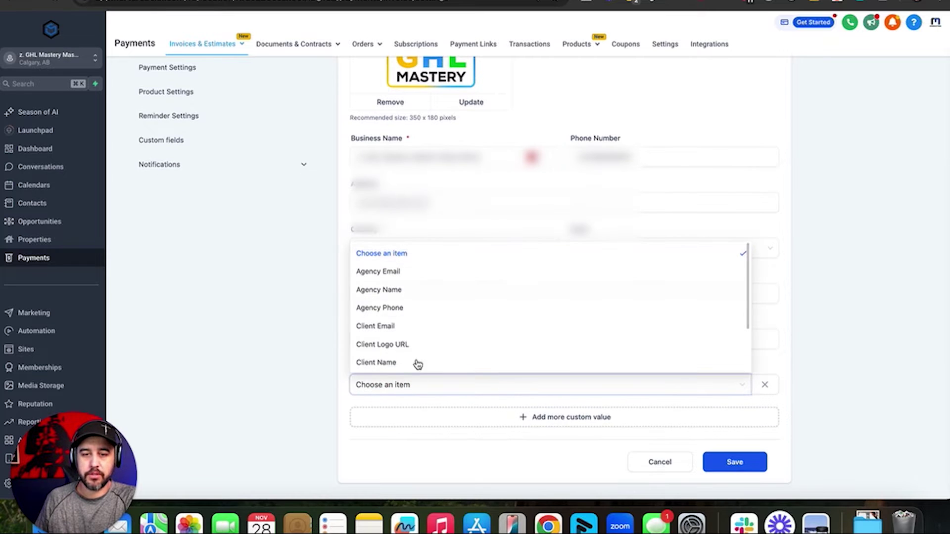
left_click(321, 360)
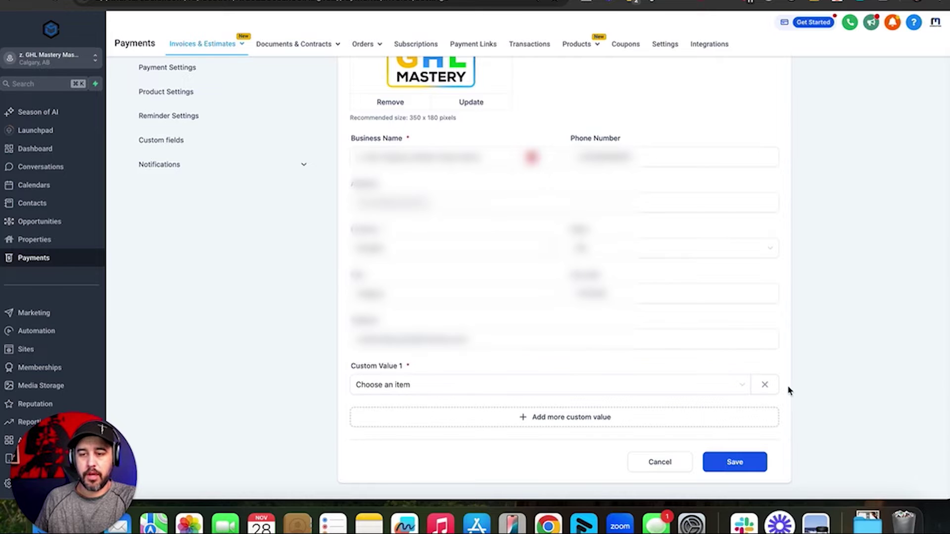
left_click(765, 385)
scroll(242, 262, "up", 4)
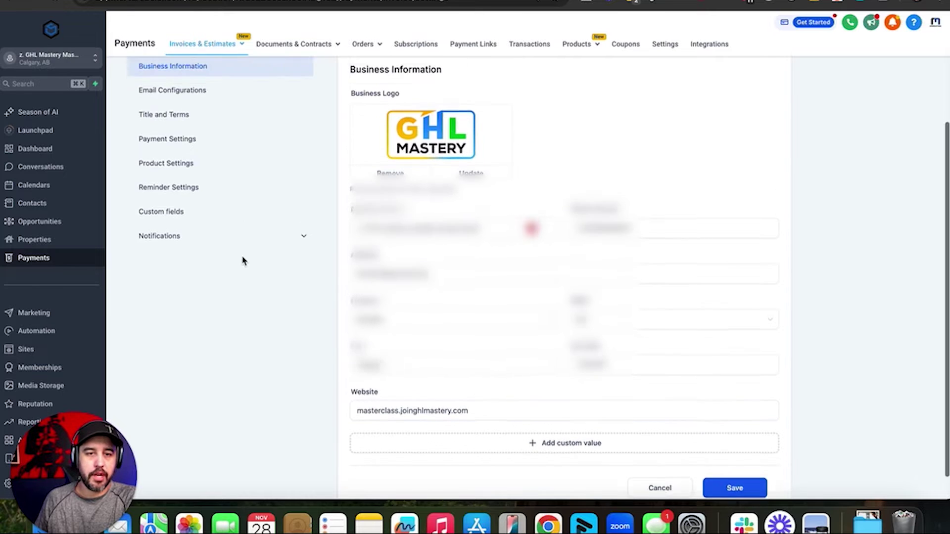
scroll(416, 261, "down", 4)
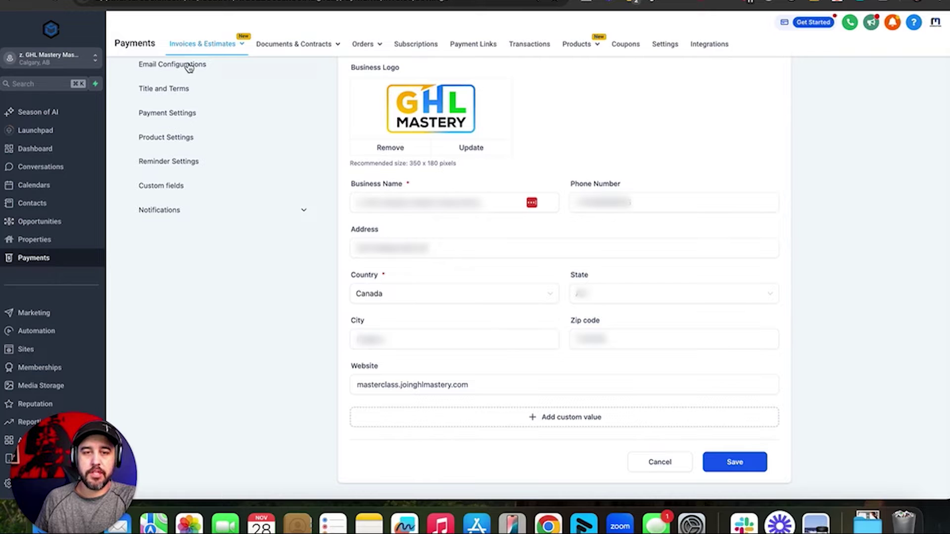
Return to the top of Business Information and go to Email Configurations
left_click(240, 35)
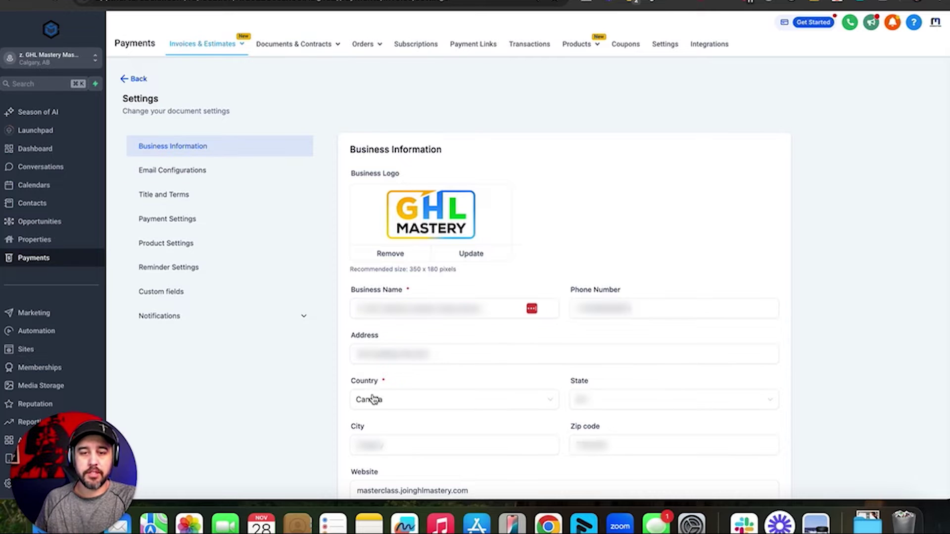
left_click(412, 300)
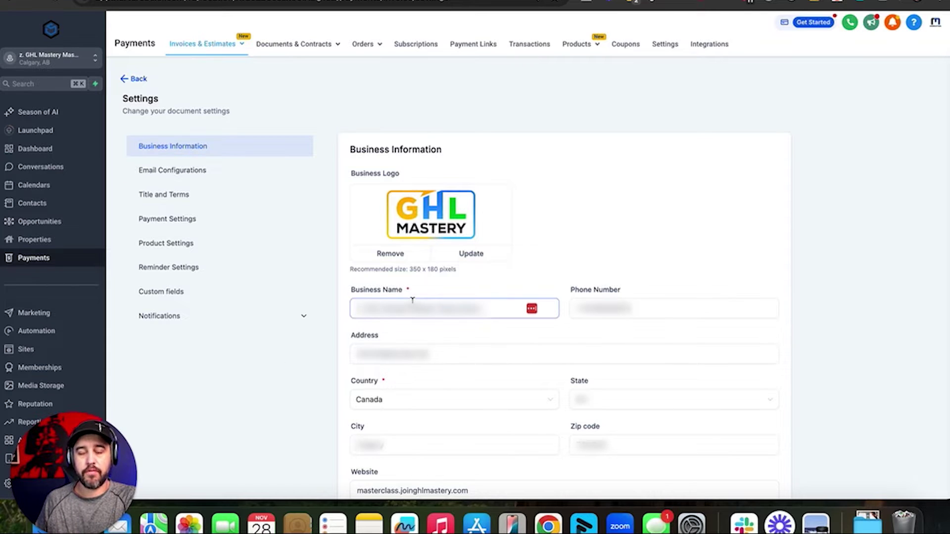
left_click(178, 170)
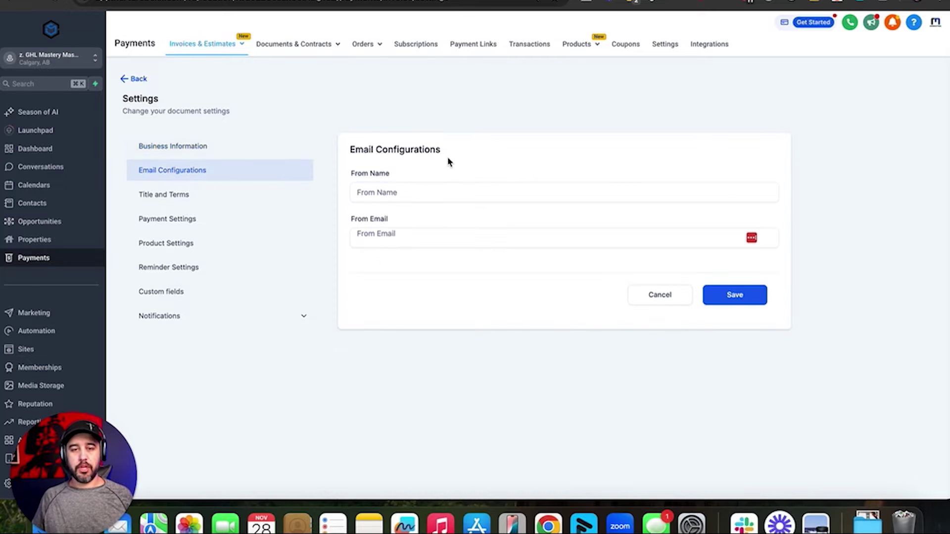
left_click(418, 196)
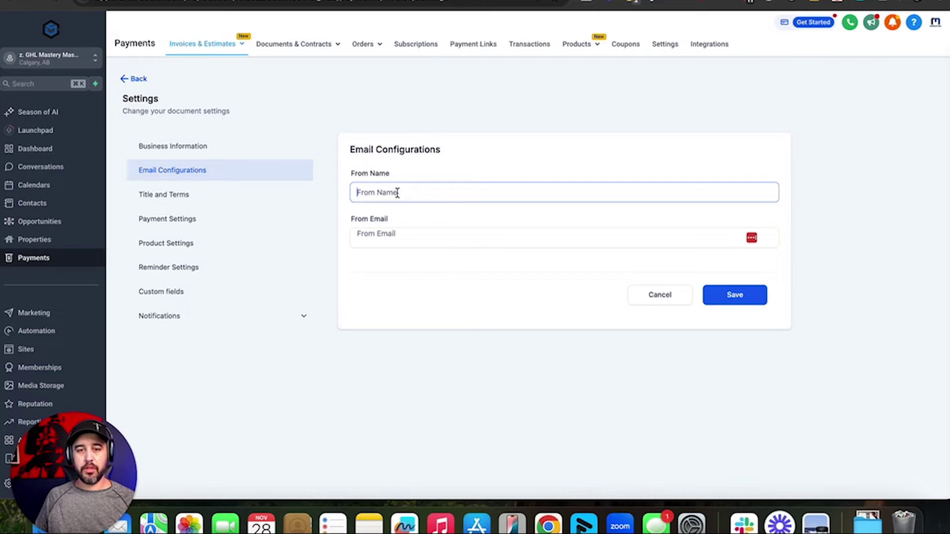
left_click(410, 238)
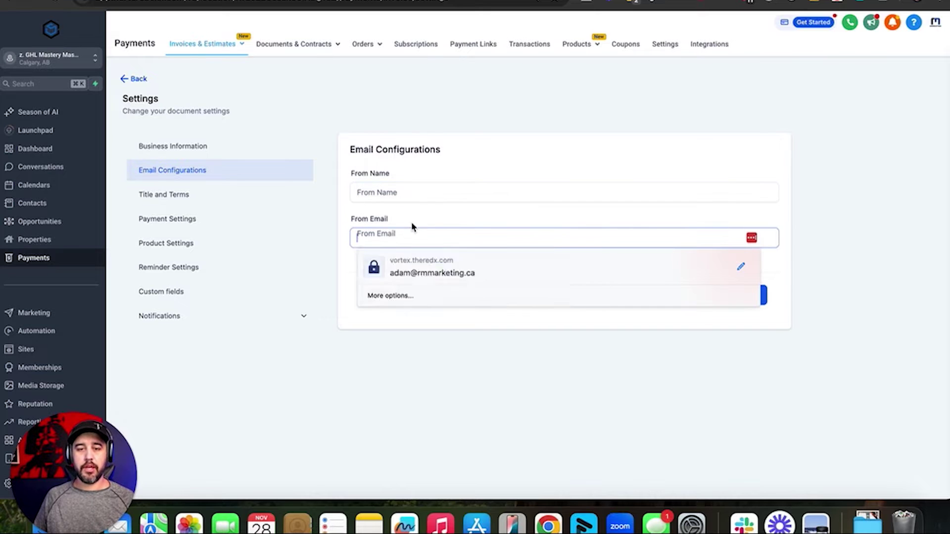
left_click(413, 224)
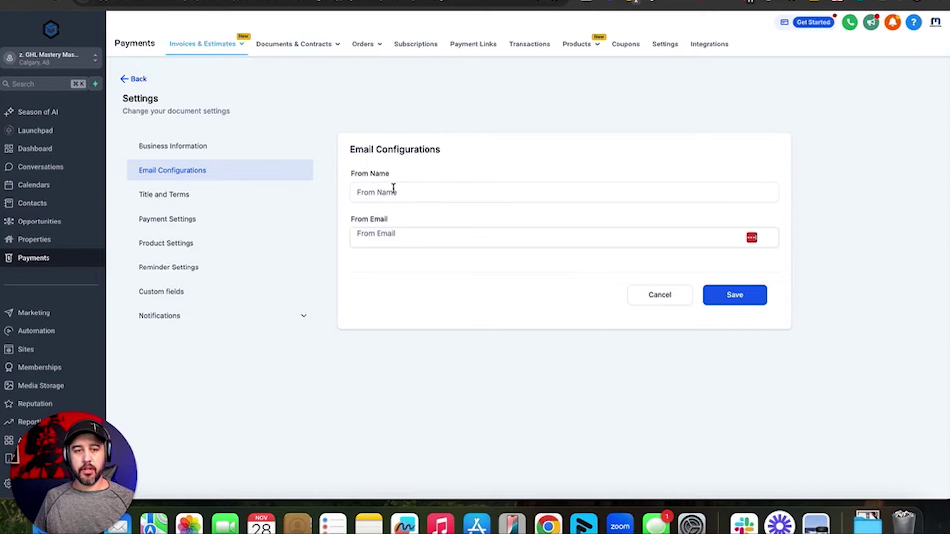
left_click(176, 196)
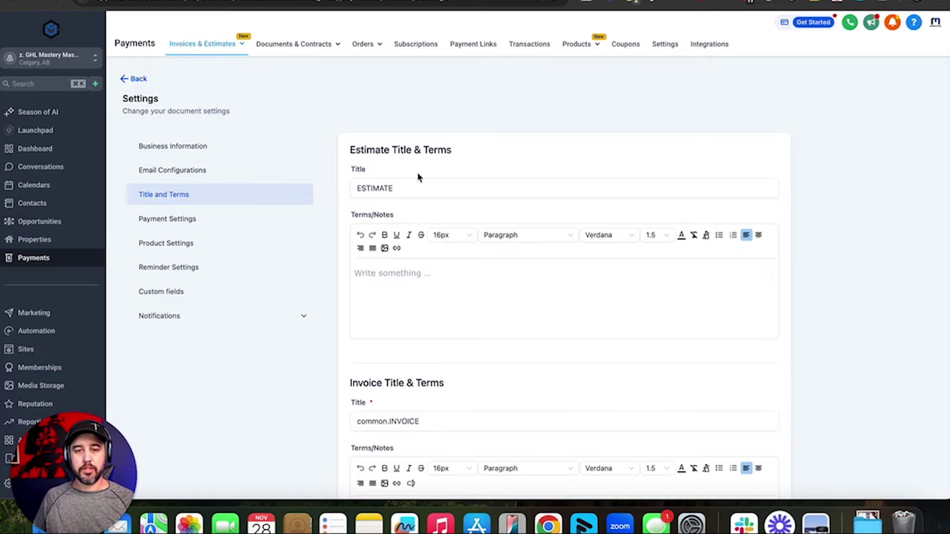
scroll(374, 155, "down", 2)
left_click(403, 144)
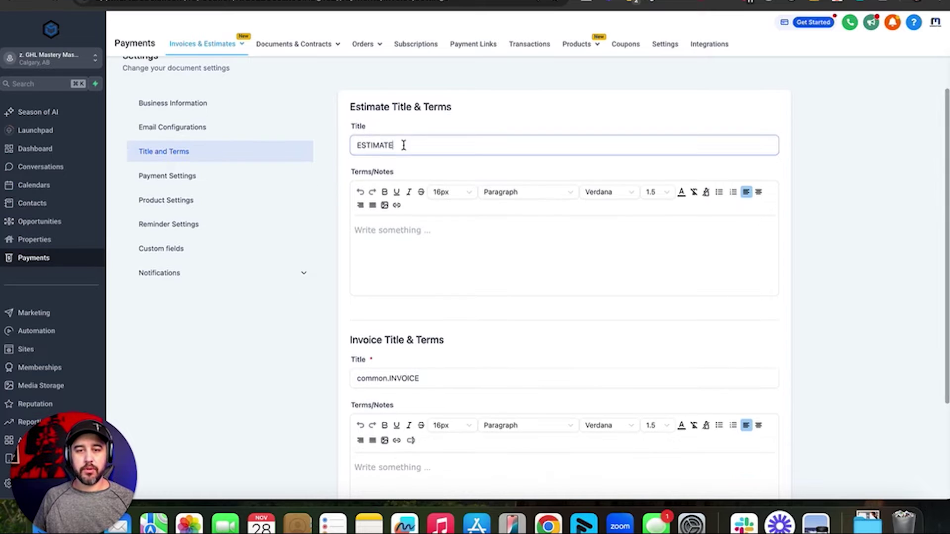
left_click_drag(403, 144, 350, 149)
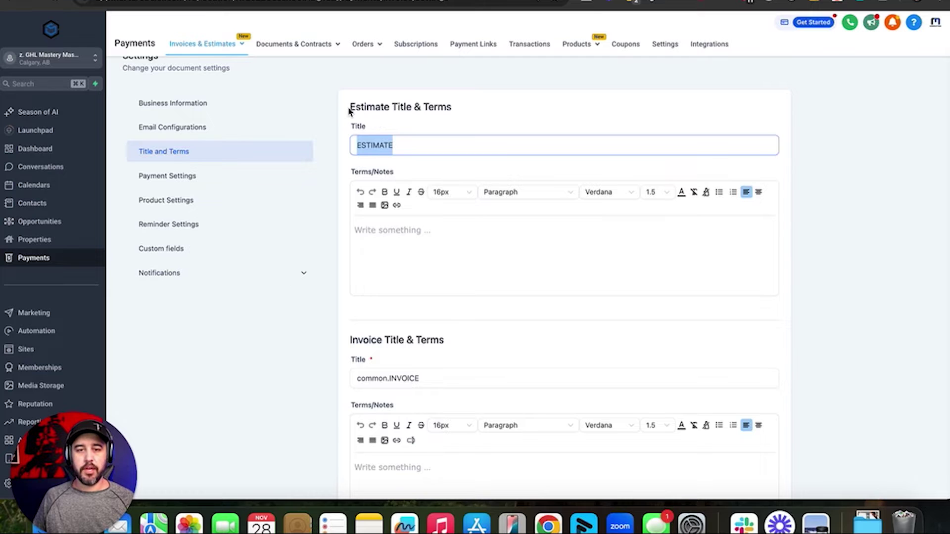
left_click_drag(349, 111, 481, 110)
left_click(480, 110)
left_click(428, 148)
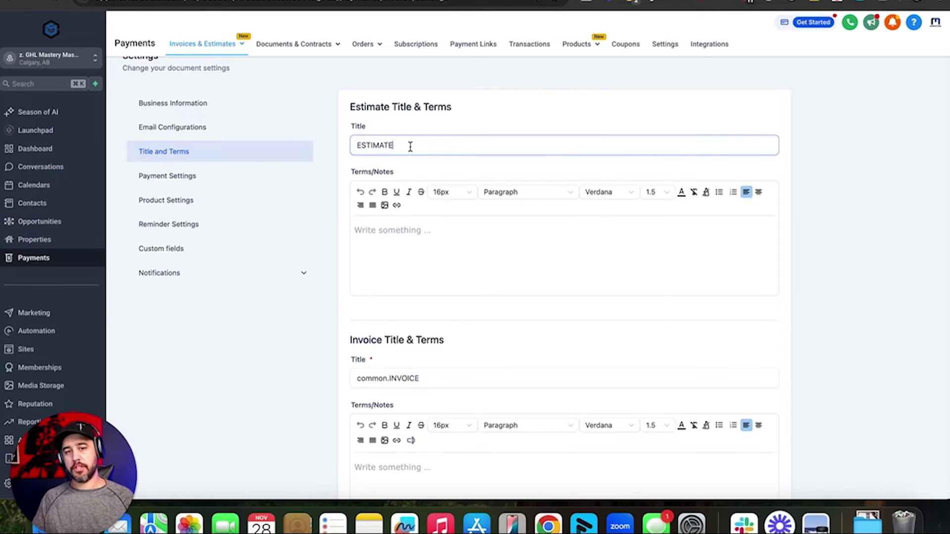
left_click(412, 259)
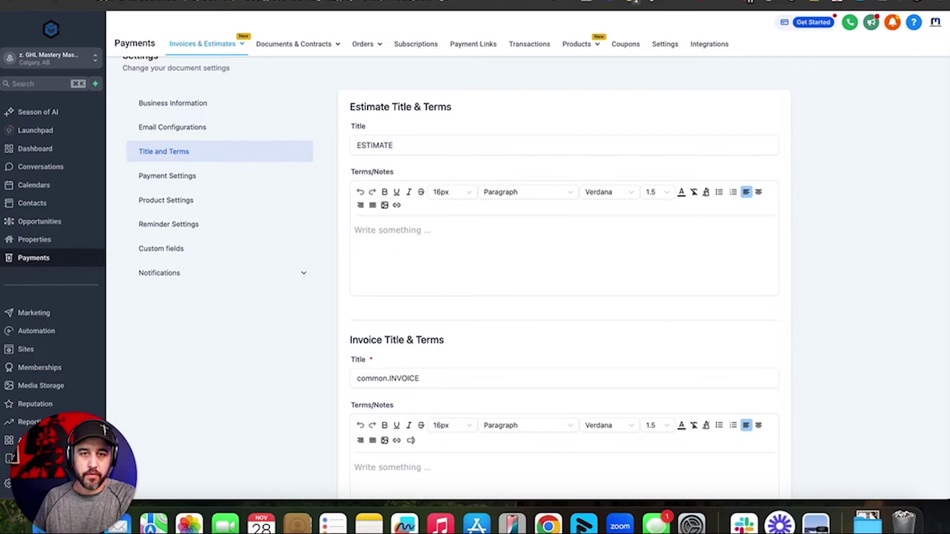
scroll(388, 322, "down", 1)
scroll(388, 322, "down", 3)
Preview where notes and terms appear in a new invoice's Additional Options
left_click(398, 247)
left_click(660, 467)
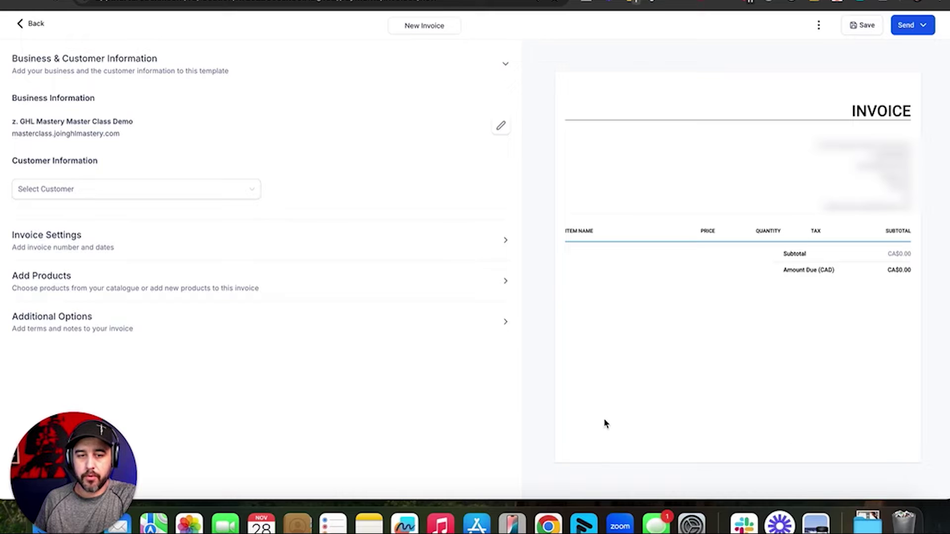
left_click(331, 326)
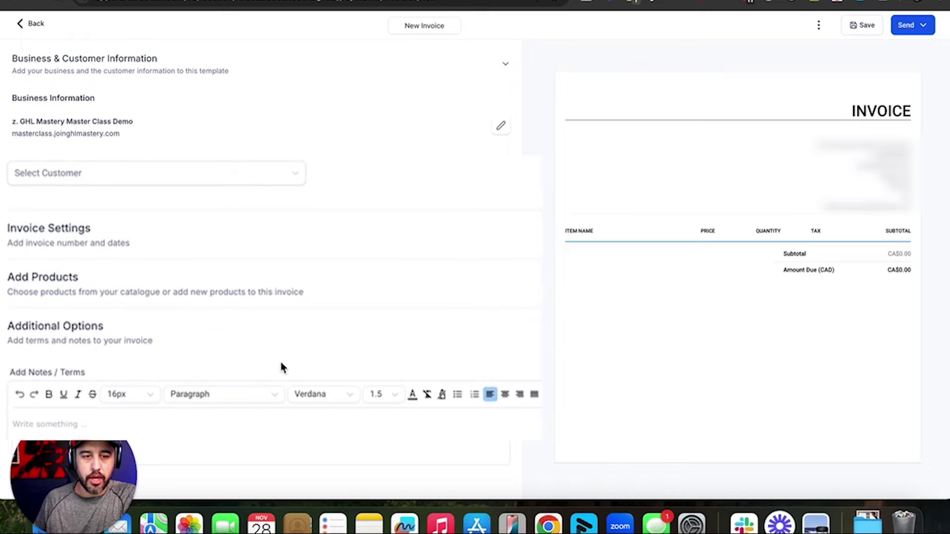
left_click(148, 423)
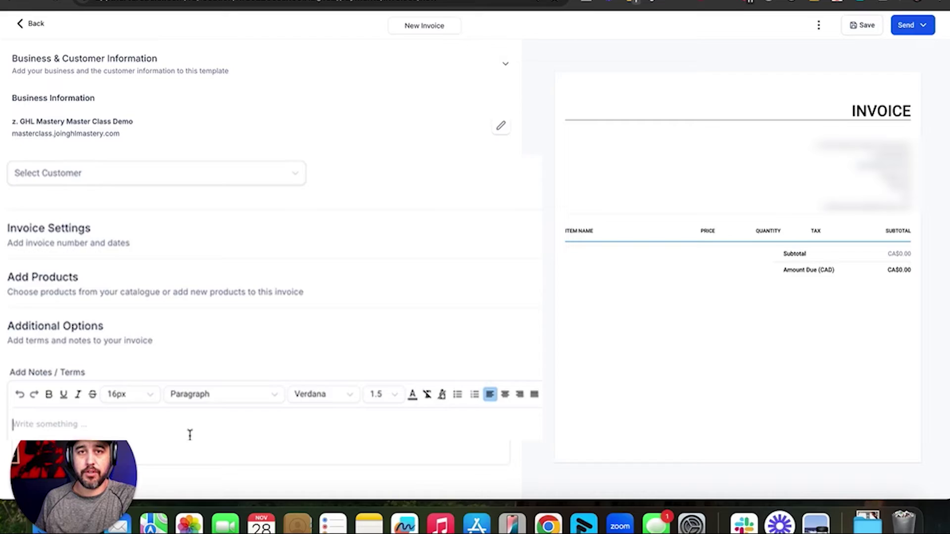
left_click(131, 15)
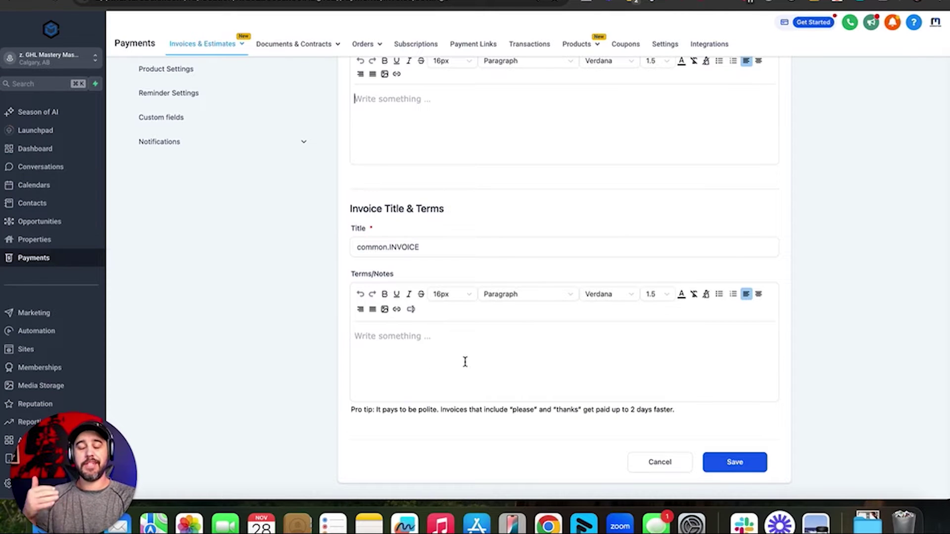
Enter the terms 'These are the payment terms...' and save the Title and Terms settings
type("These are the payment terms...")
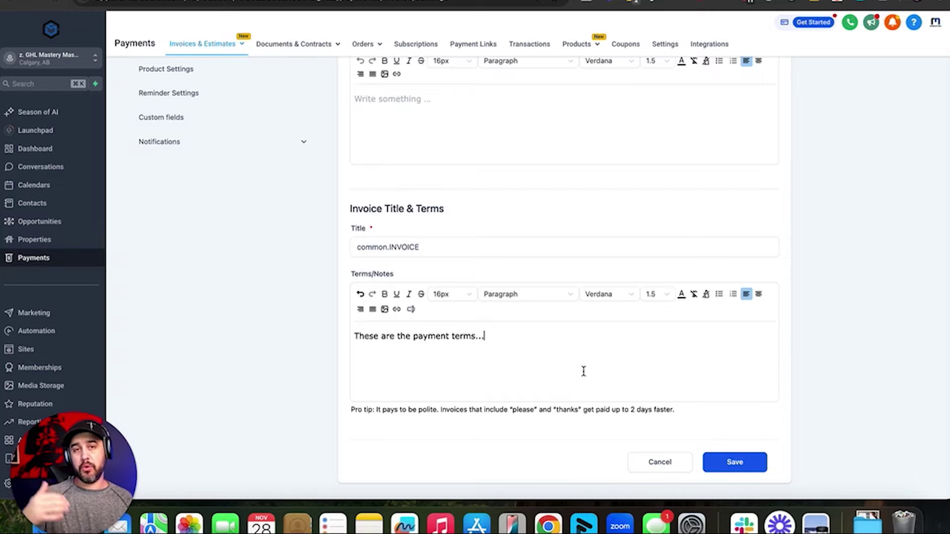
left_click(555, 348)
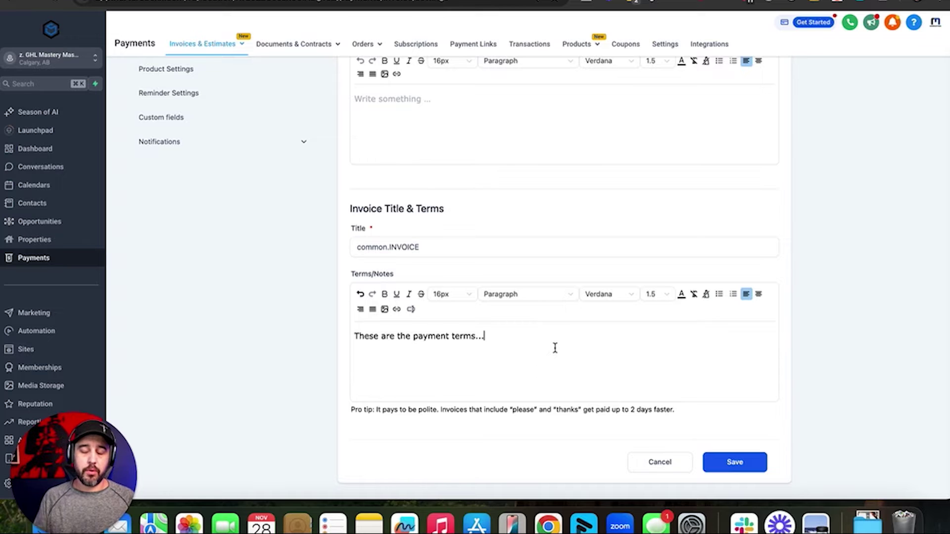
scroll(566, 339, "up", 1)
scroll(566, 340, "down", 1)
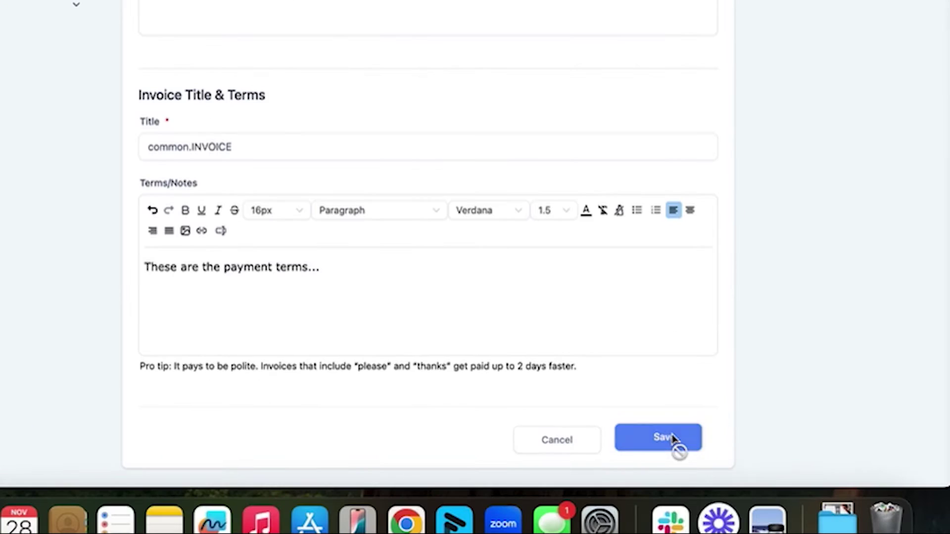
left_click(675, 441)
scroll(338, 331, "up", 1)
scroll(340, 330, "up", 3)
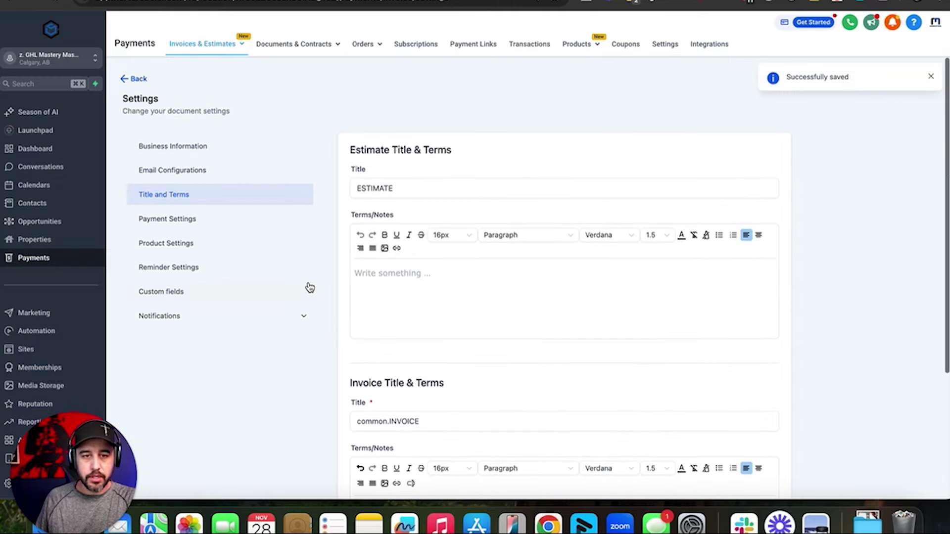
In Payment Settings, change the Estimate Prefix to EST-00, keeping 14-day expiry and due periods
left_click(205, 220)
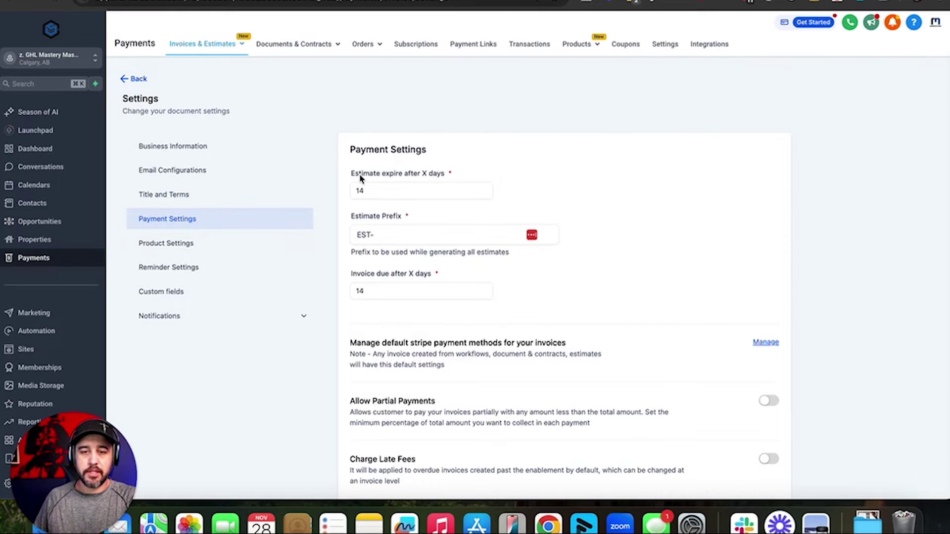
left_click_drag(377, 191, 356, 192)
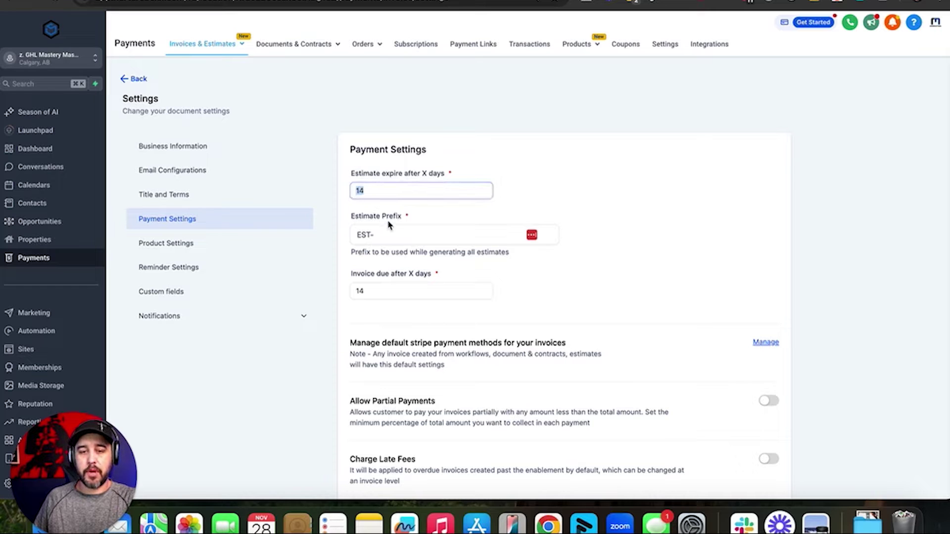
left_click(356, 218)
left_click_drag(356, 219, 402, 219)
left_click(395, 237)
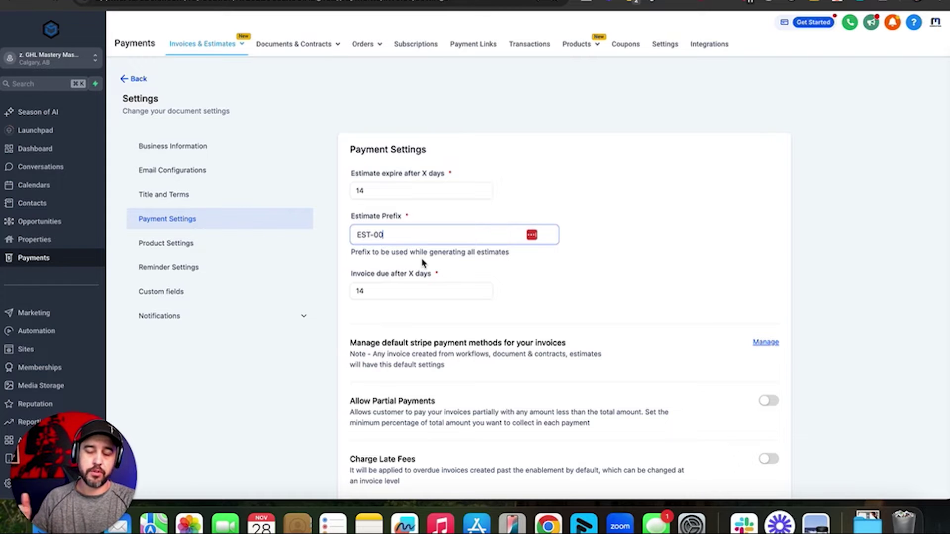
scroll(423, 263, "down", 1)
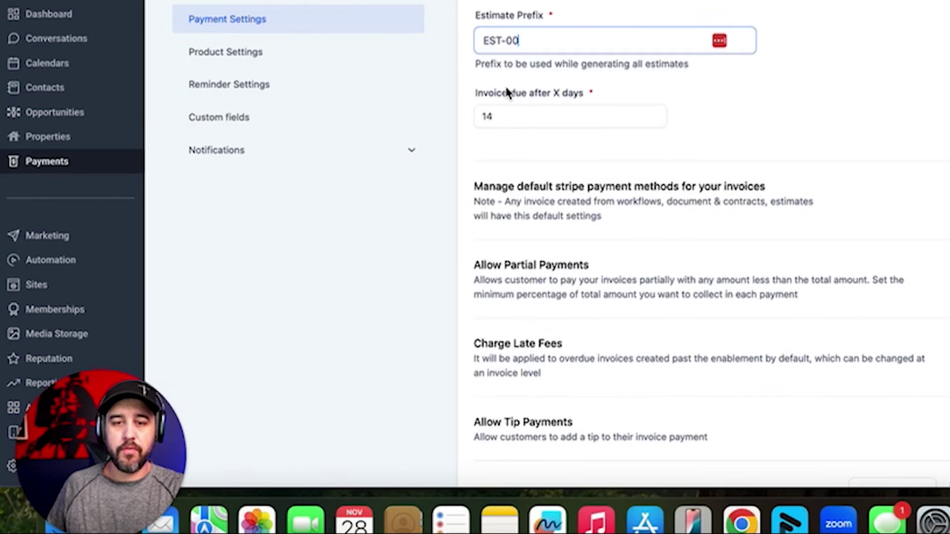
left_click_drag(490, 94, 624, 96)
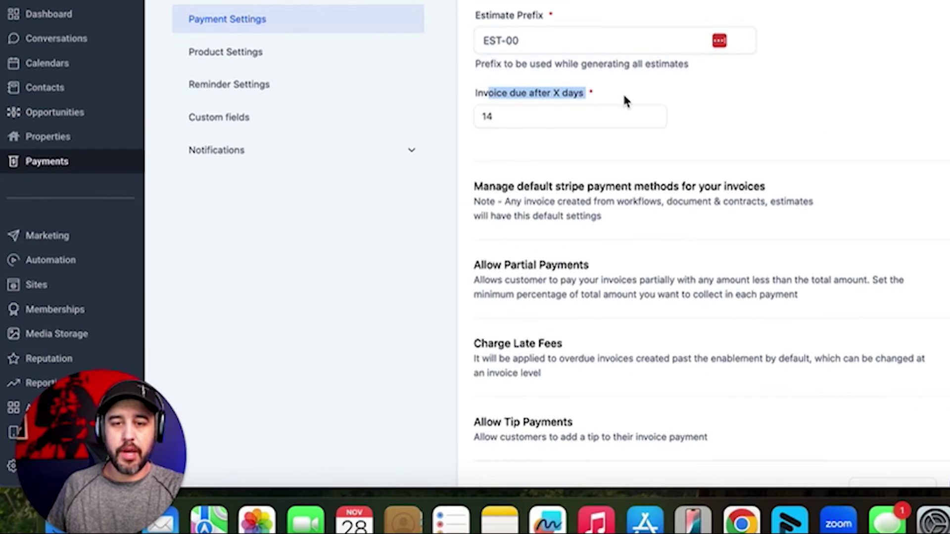
left_click(624, 96)
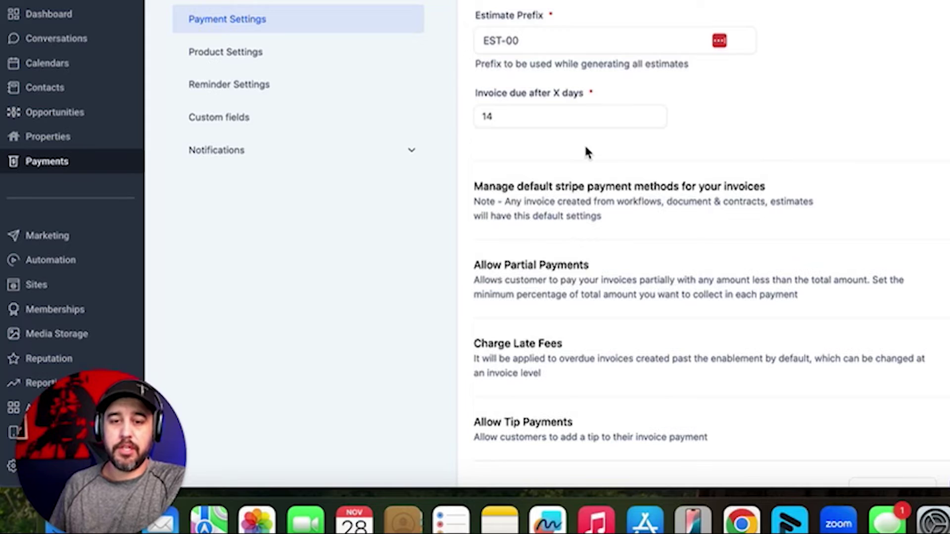
scroll(585, 150, "down", 1)
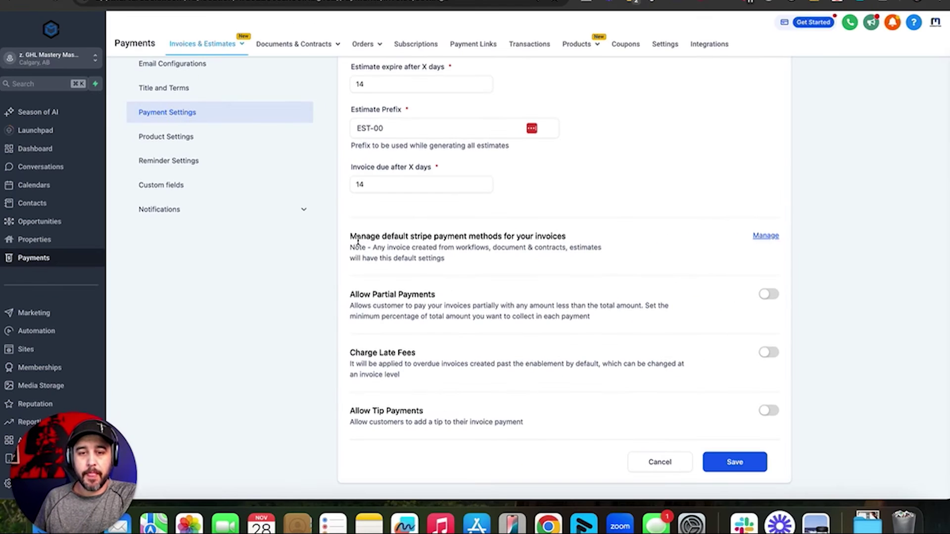
Turn on partial payments with a 50.00% minimum percentage
left_click_drag(352, 238, 587, 261)
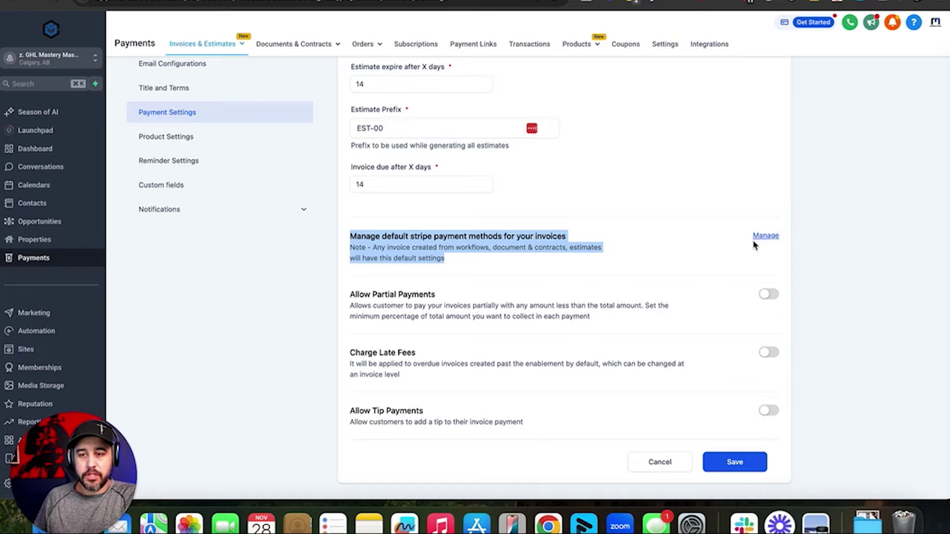
left_click(631, 303)
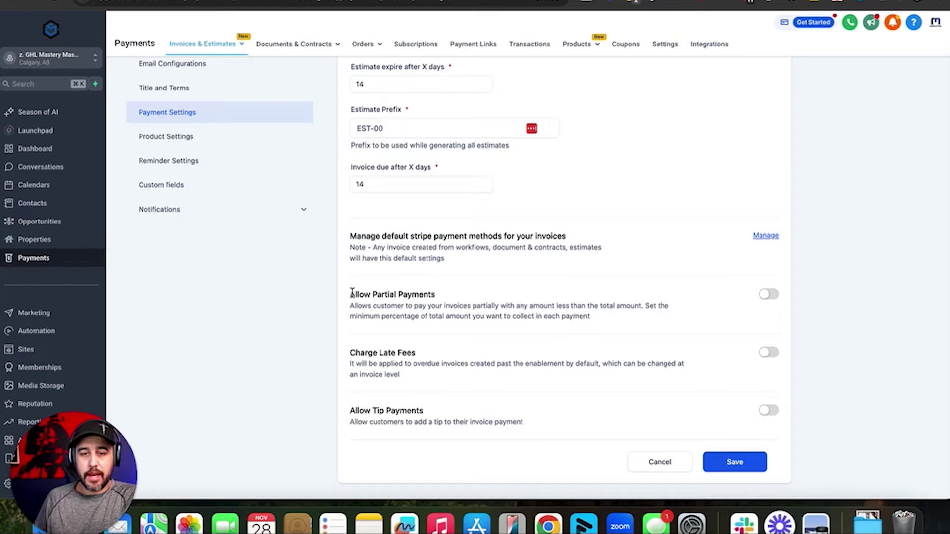
left_click_drag(352, 293, 561, 330)
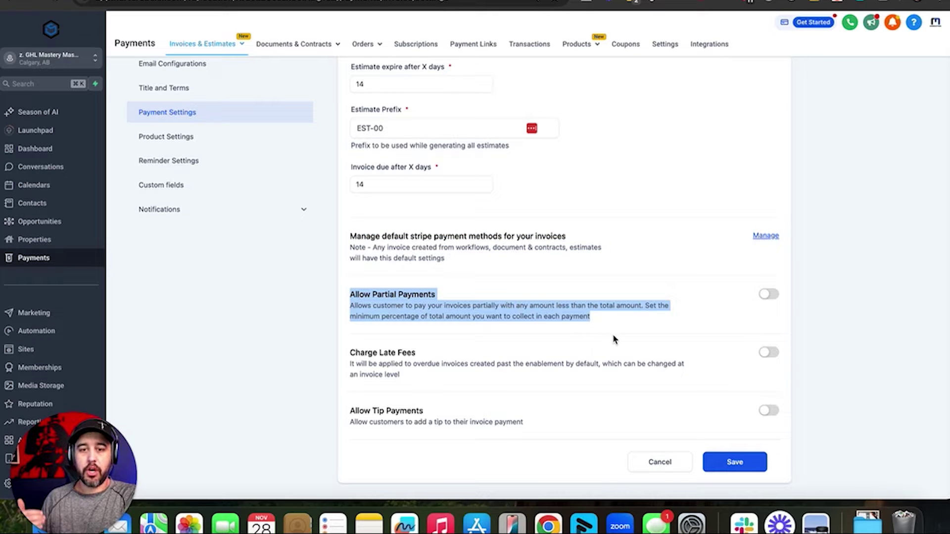
left_click(772, 295)
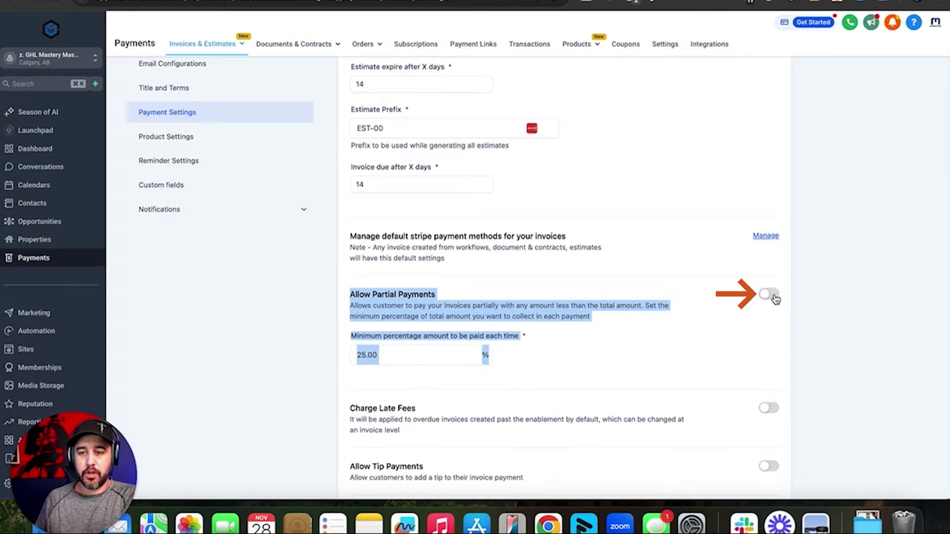
left_click(562, 341)
left_click_drag(400, 353, 351, 351)
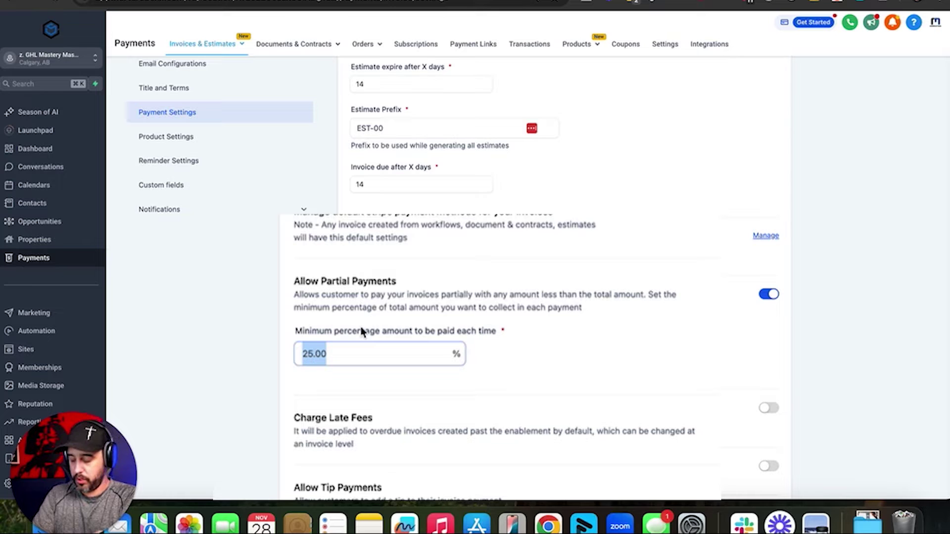
type("50.00")
left_click(382, 307)
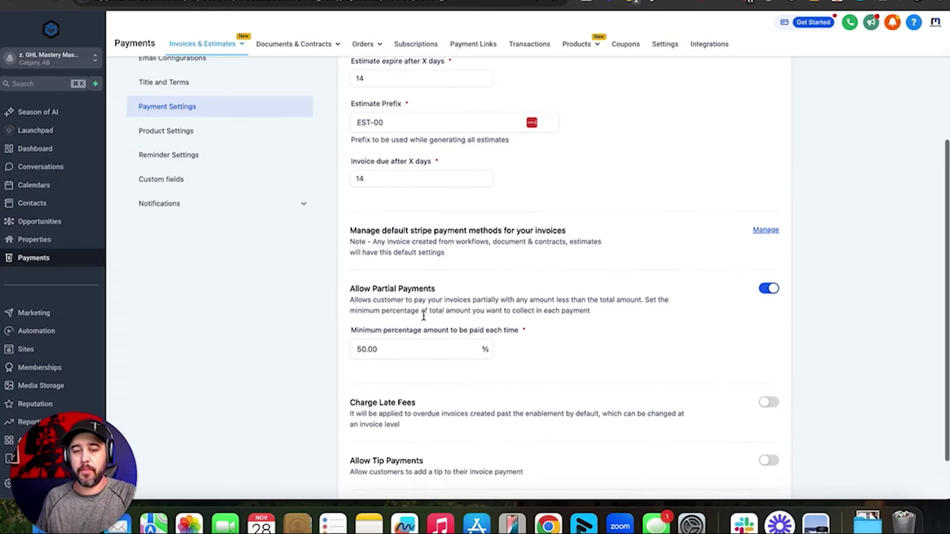
Turn on late fees, charged 1% monthly after a 10-day grace period
scroll(422, 313, "down", 2)
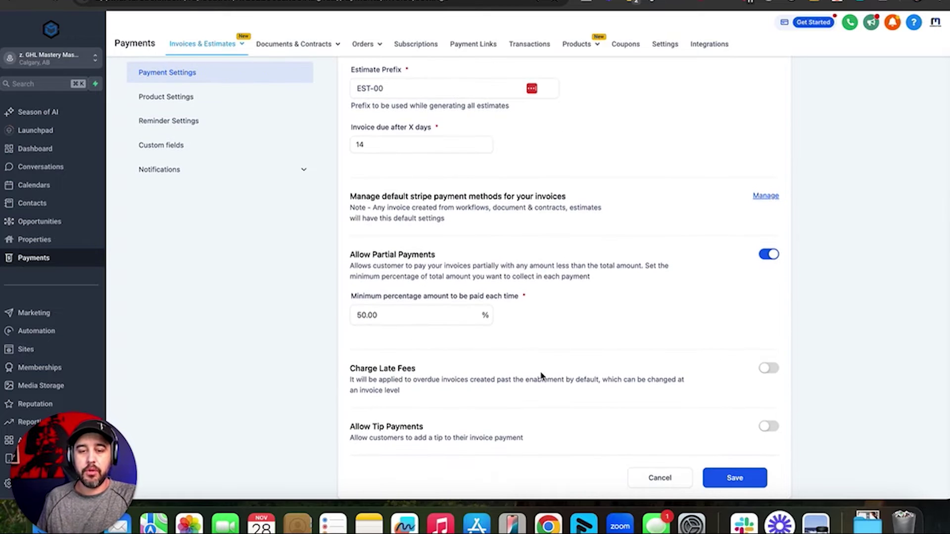
left_click(767, 370)
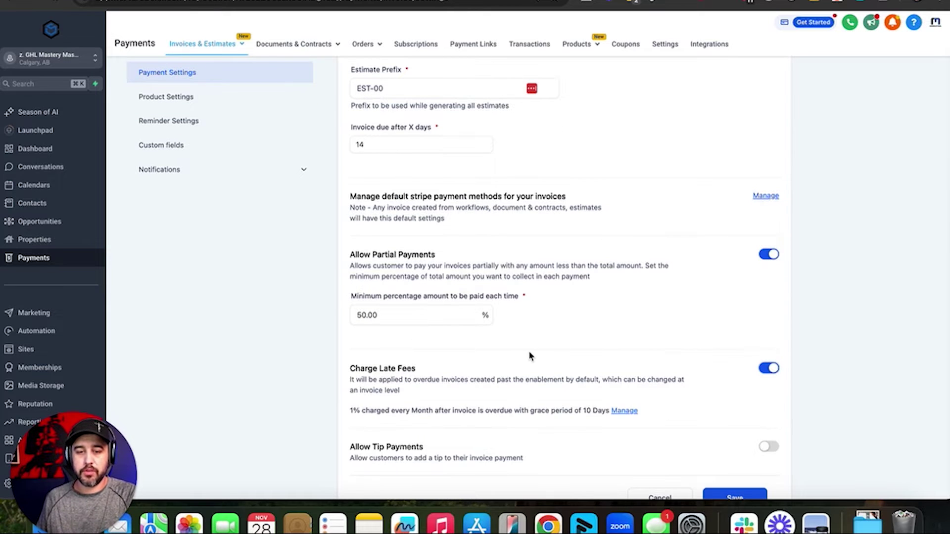
scroll(530, 356, "down", 1)
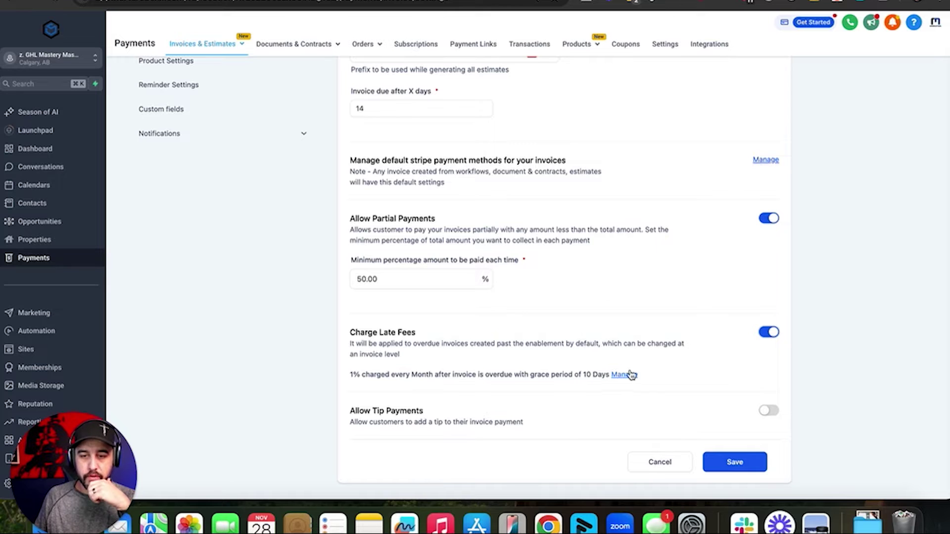
left_click_drag(348, 376, 545, 386)
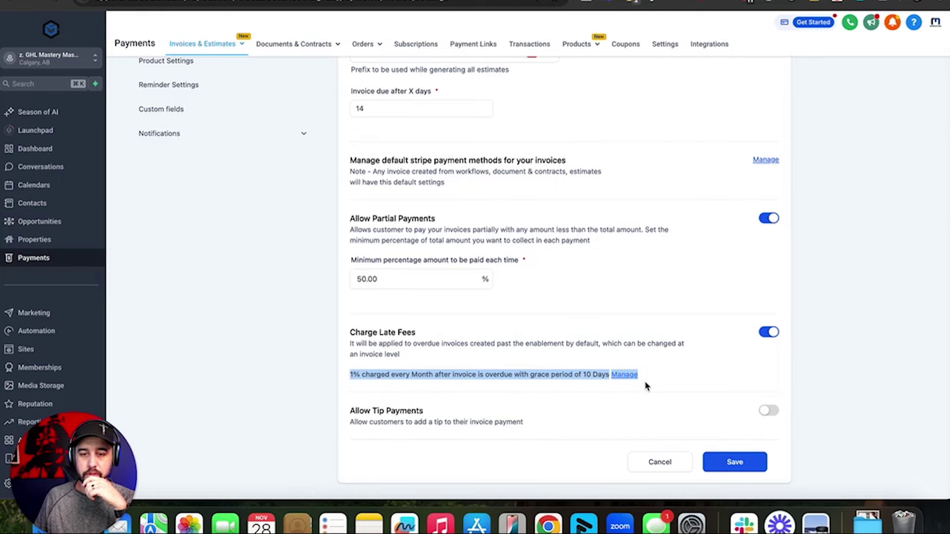
left_click(680, 386)
Review the late fee details, trying flat fee but keeping percentage of remaining amount
left_click(627, 375)
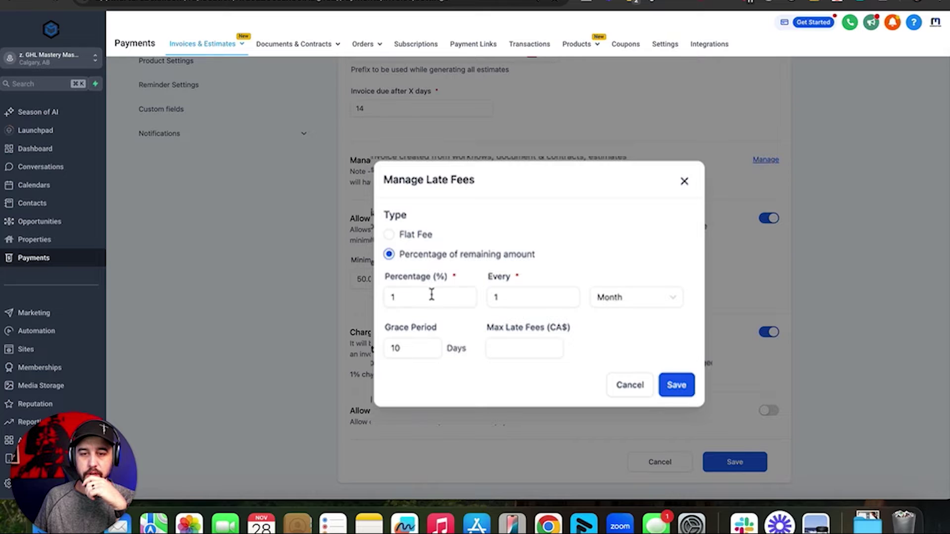
left_click(400, 238)
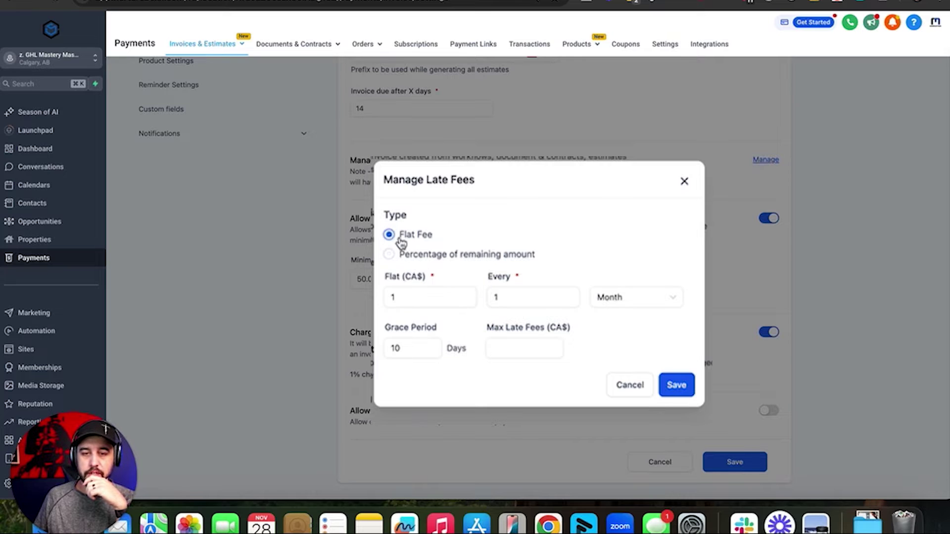
left_click(540, 299)
left_click(412, 348)
left_click(534, 349)
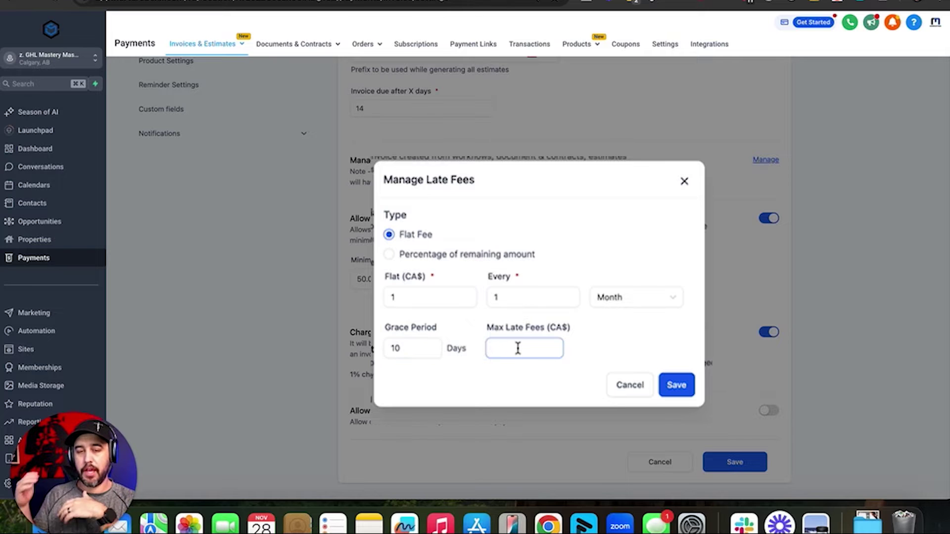
left_click(392, 255)
left_click(424, 296)
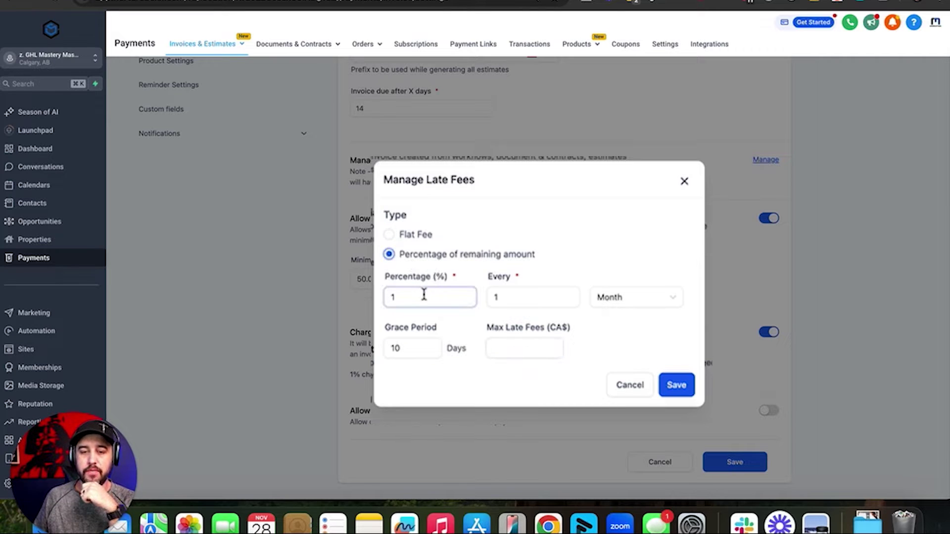
left_click(411, 348)
left_click(541, 350)
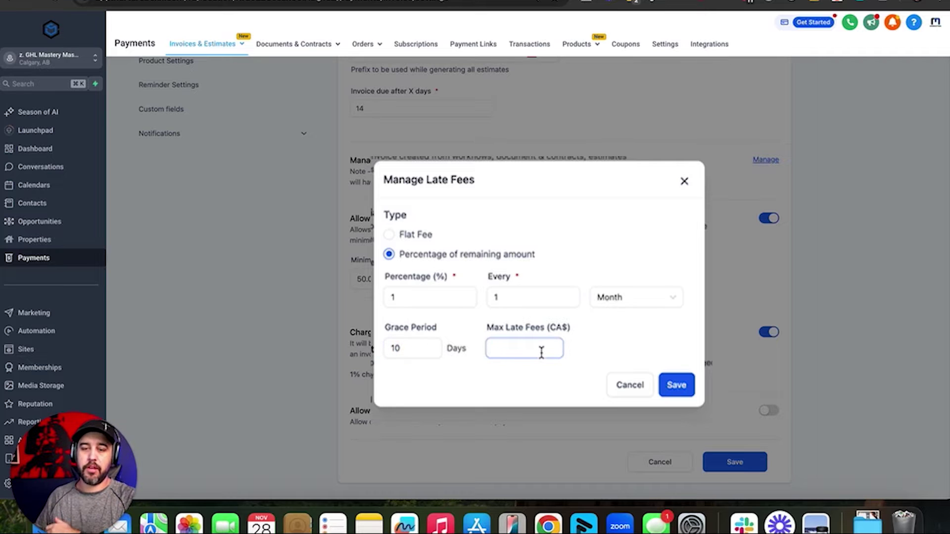
left_click(621, 384)
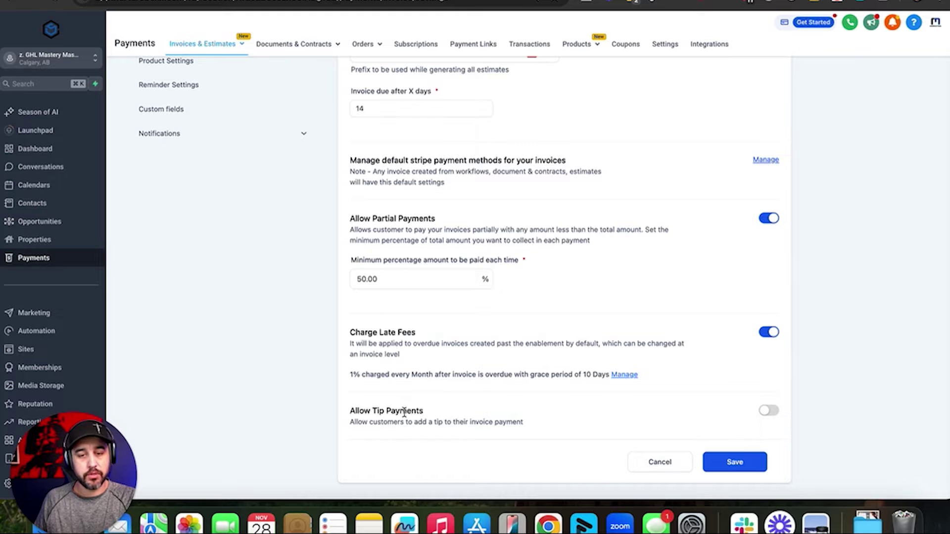
Preview tip payments with 5,10,15 percentages, leave them off, and save the payment settings
left_click_drag(349, 410, 471, 418)
left_click(477, 418)
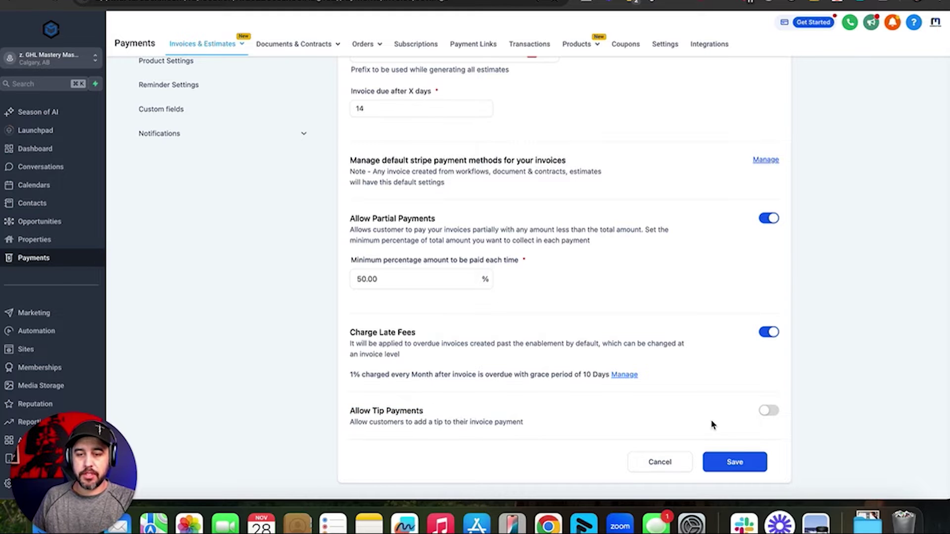
left_click(770, 412)
scroll(569, 411, "down", 2)
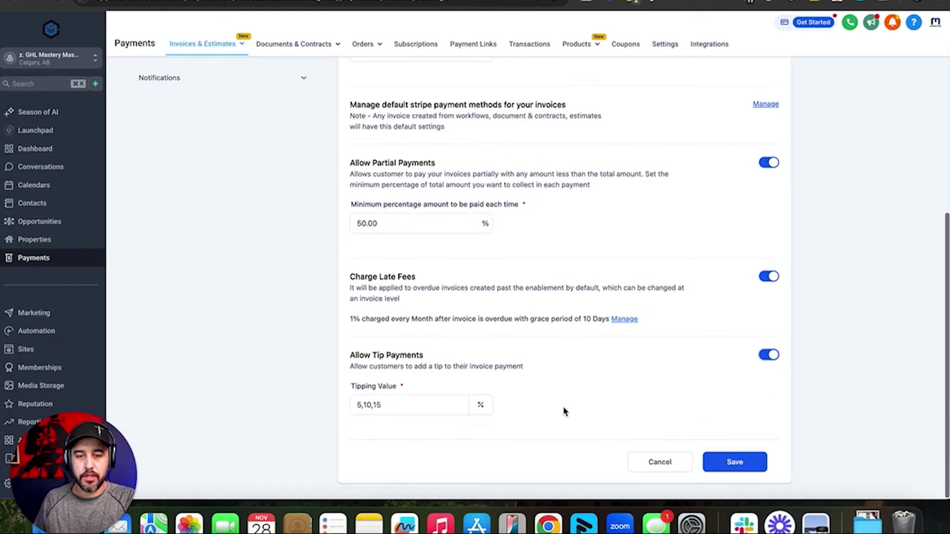
left_click(374, 411)
left_click(424, 379)
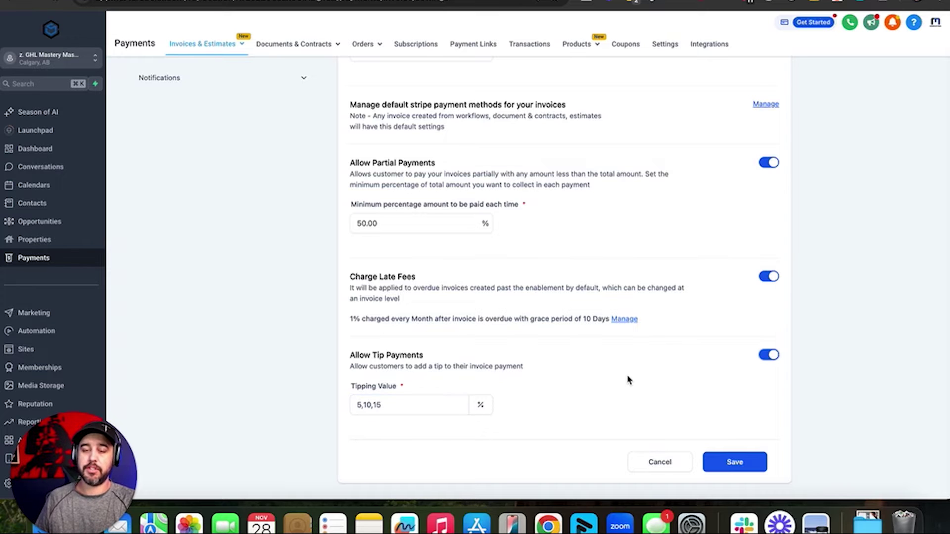
left_click(767, 355)
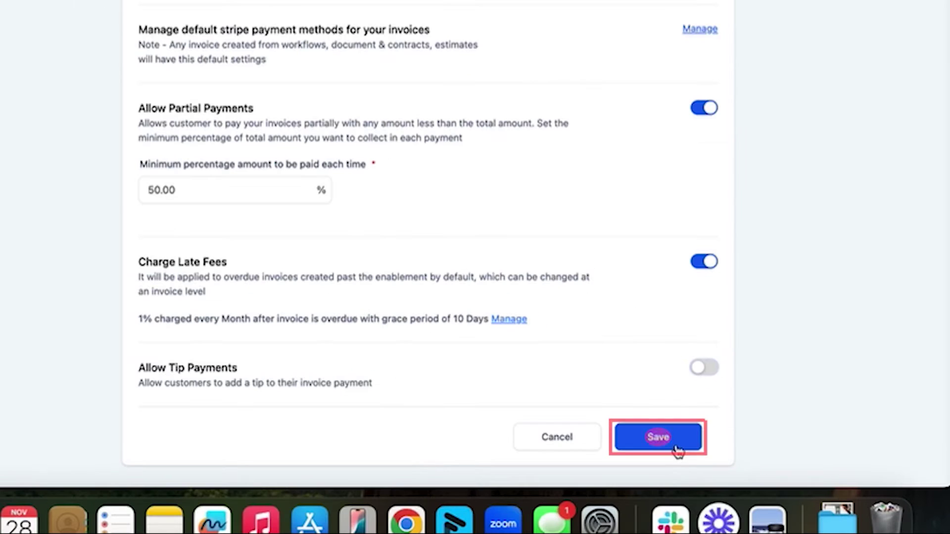
left_click(742, 467)
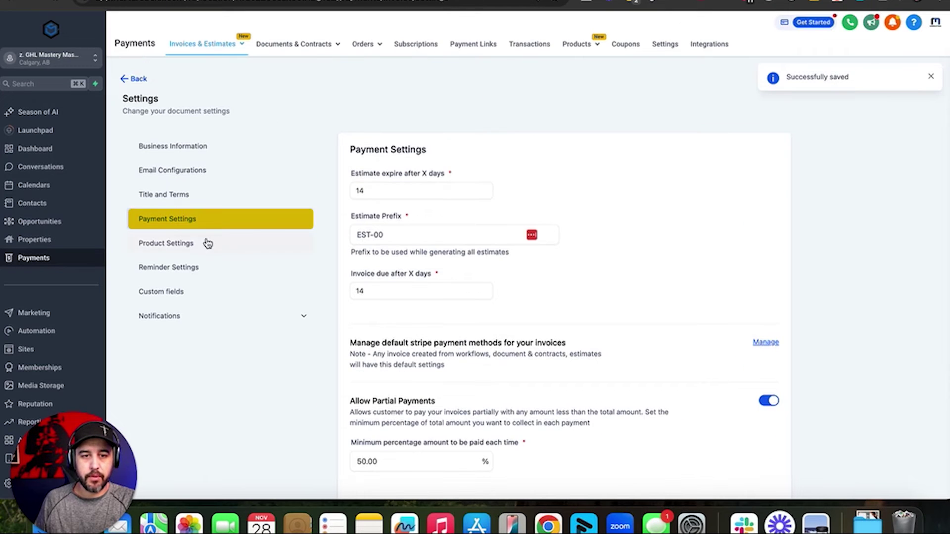
Switch on Import Product Description in Product Settings and save it
left_click(217, 243)
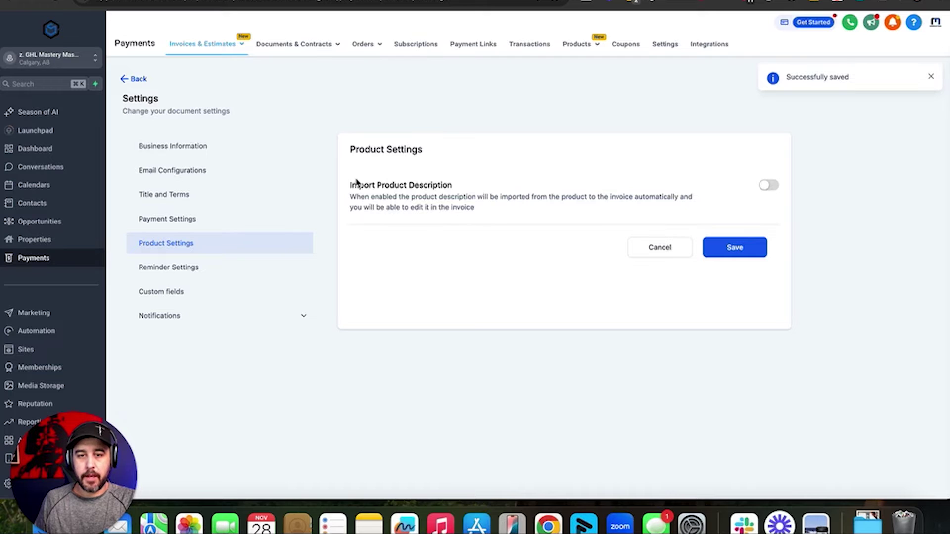
left_click_drag(351, 183, 495, 218)
left_click(512, 215)
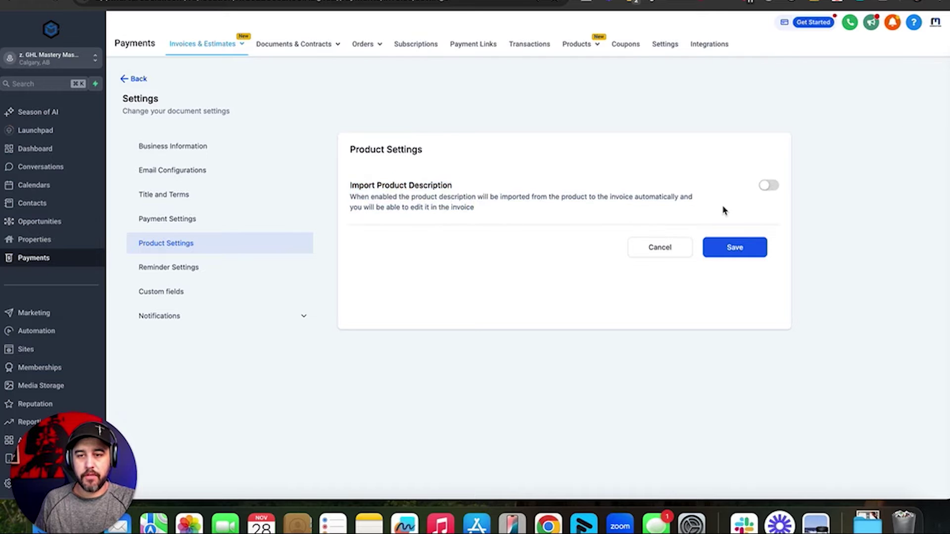
left_click(773, 187)
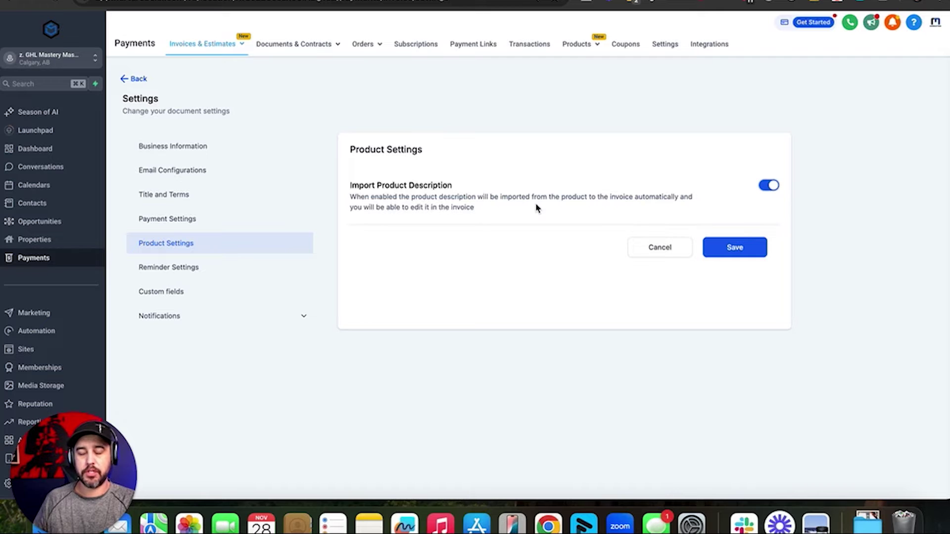
left_click(737, 253)
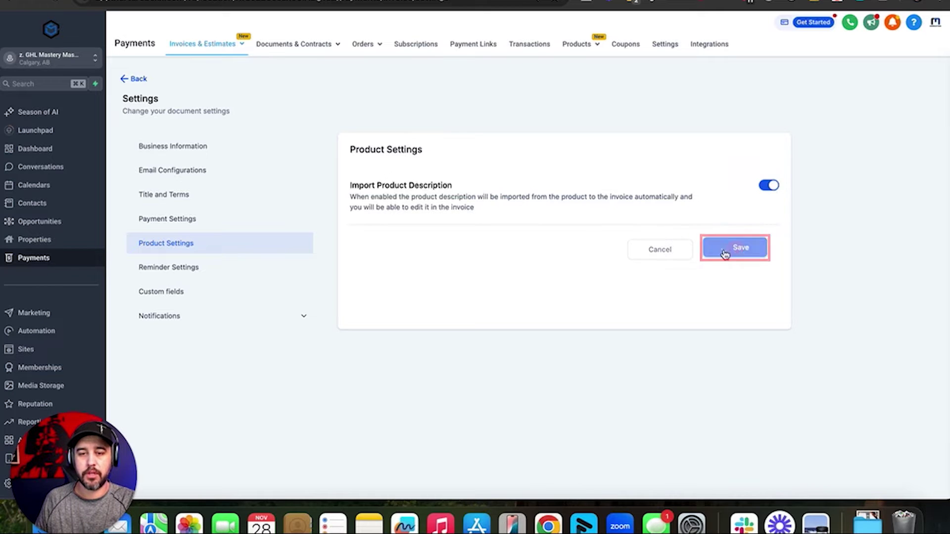
left_click(202, 271)
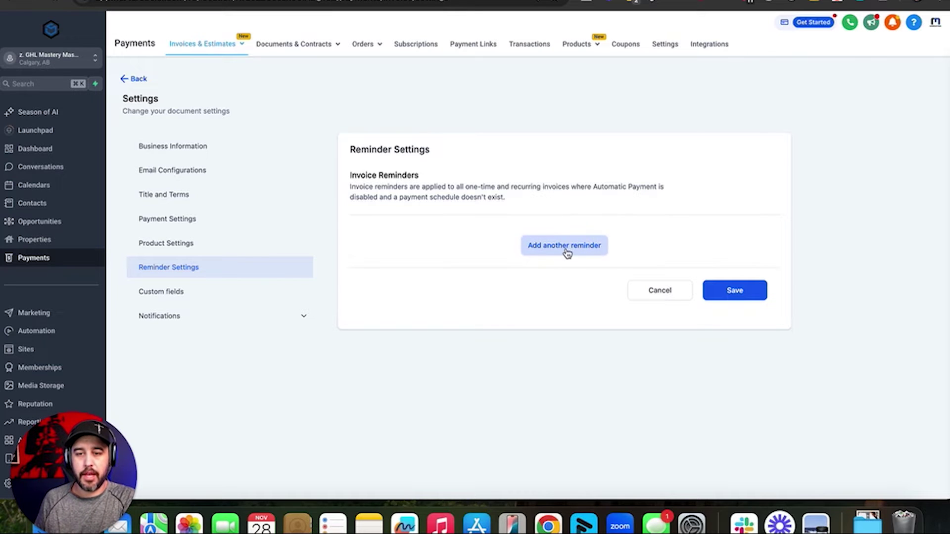
Add a first invoice custom field set to Single Line and save it
left_click_drag(520, 198, 378, 186)
left_click(377, 187)
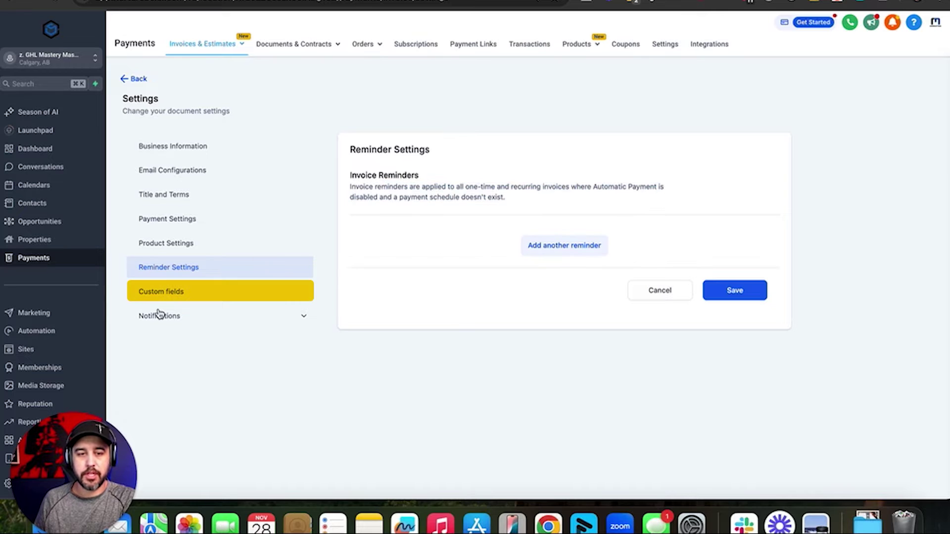
left_click(168, 297)
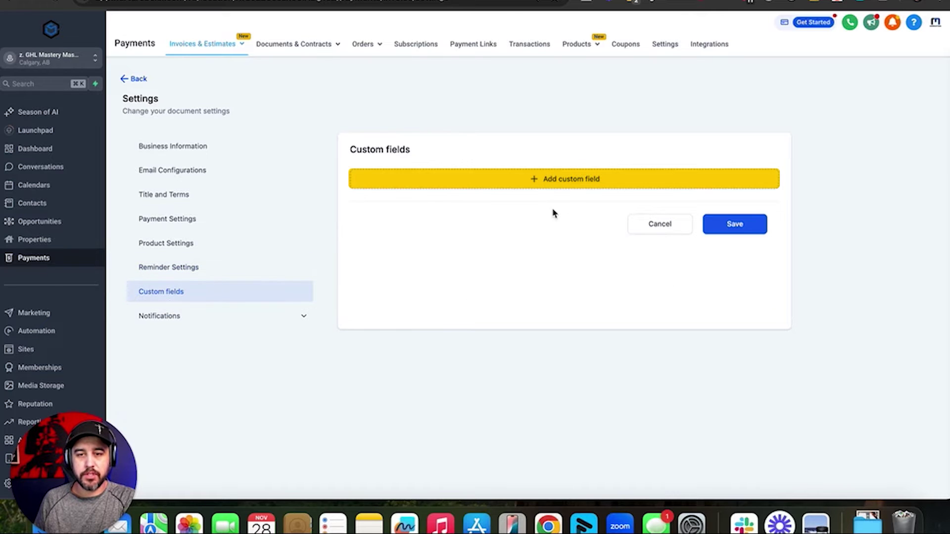
left_click(552, 177)
left_click(479, 198)
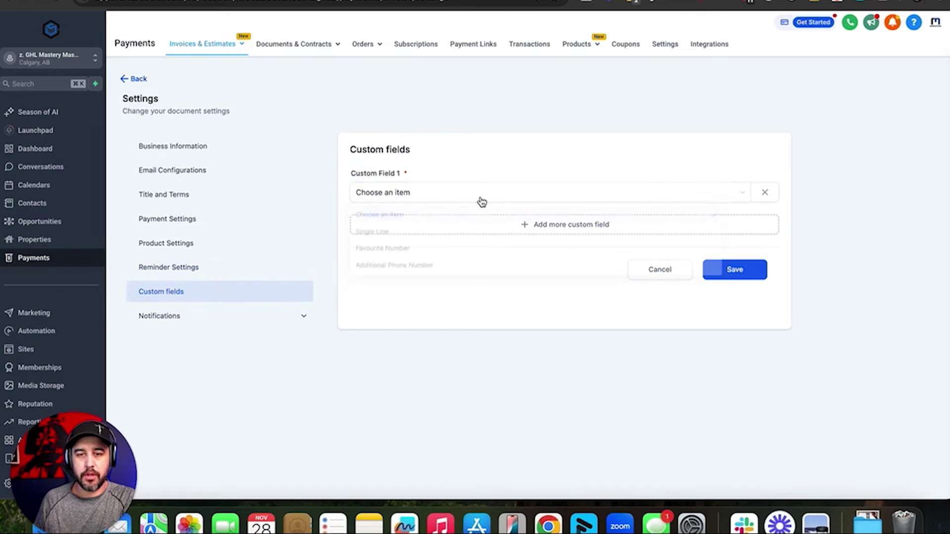
left_click(437, 240)
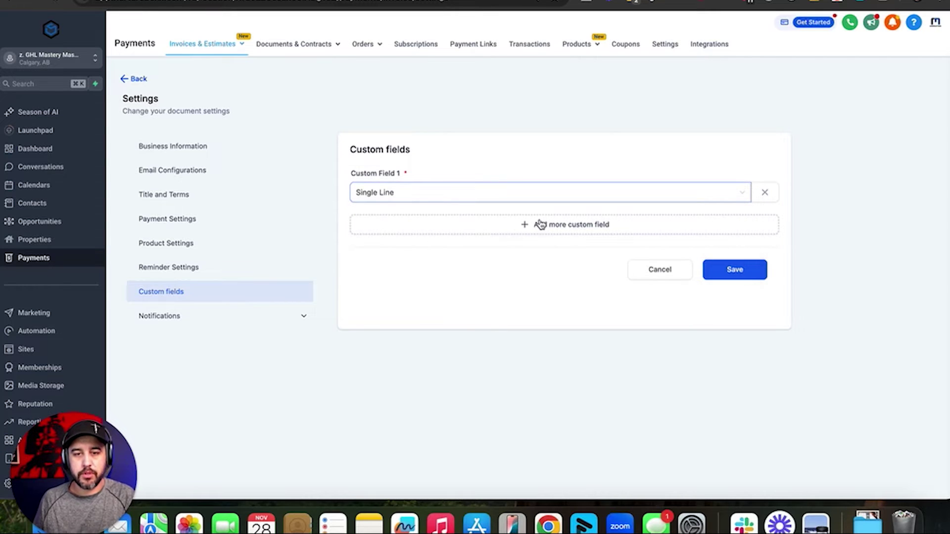
left_click(736, 270)
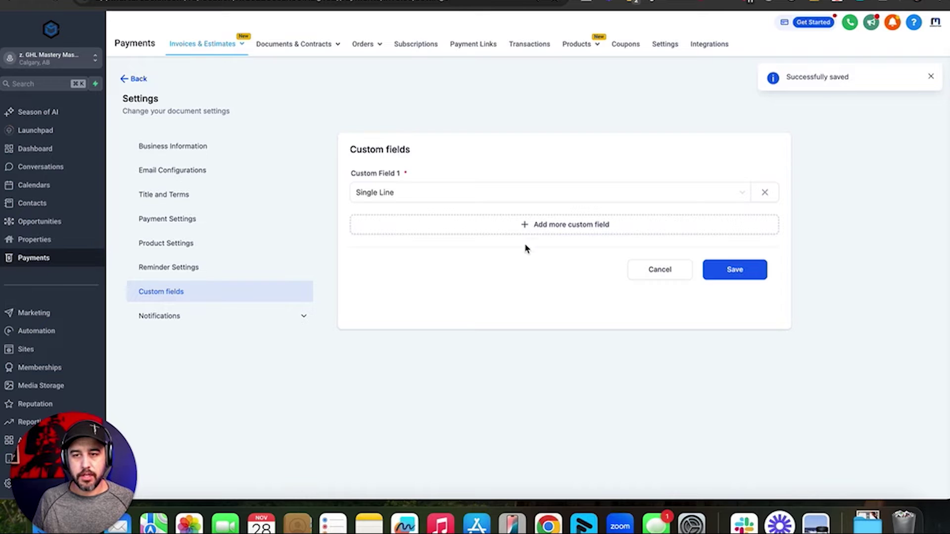
Add a second custom field, Additional Phone Number, and save both fields
left_click(519, 227)
left_click(454, 244)
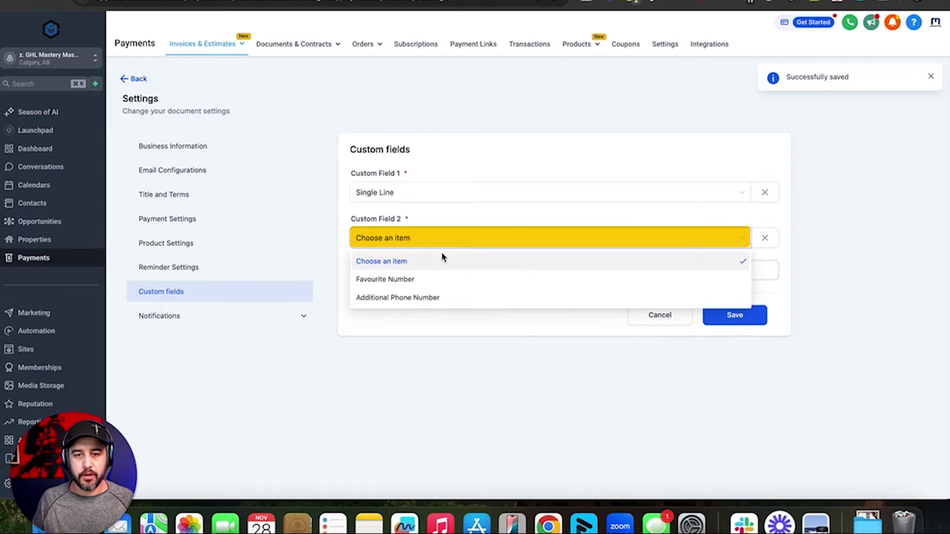
left_click(425, 299)
left_click(735, 324)
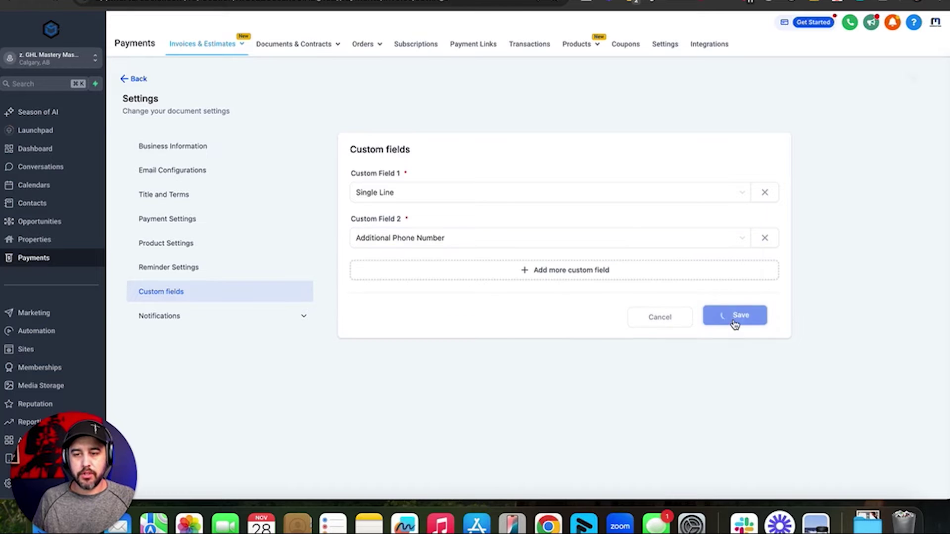
left_click(269, 326)
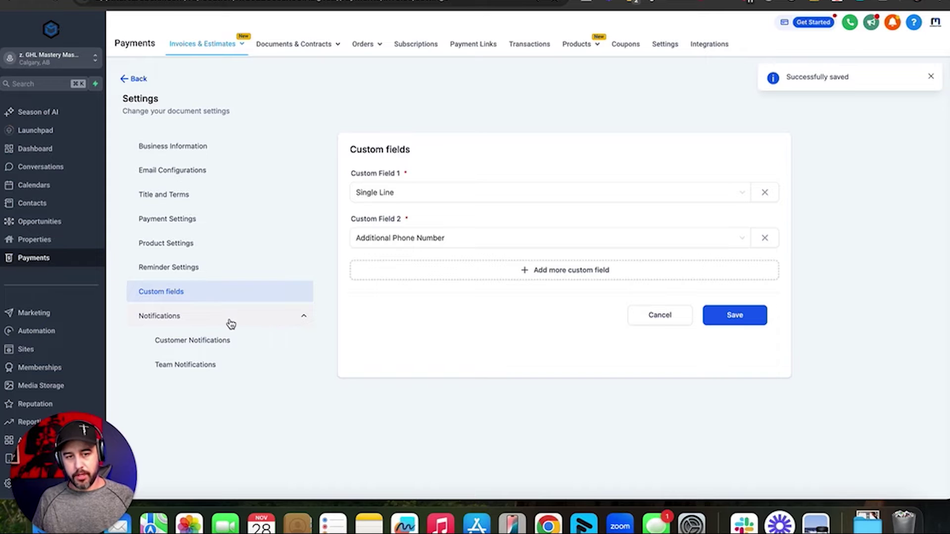
Open Customer Notifications and keep the Invoice received email template on Default
left_click(212, 341)
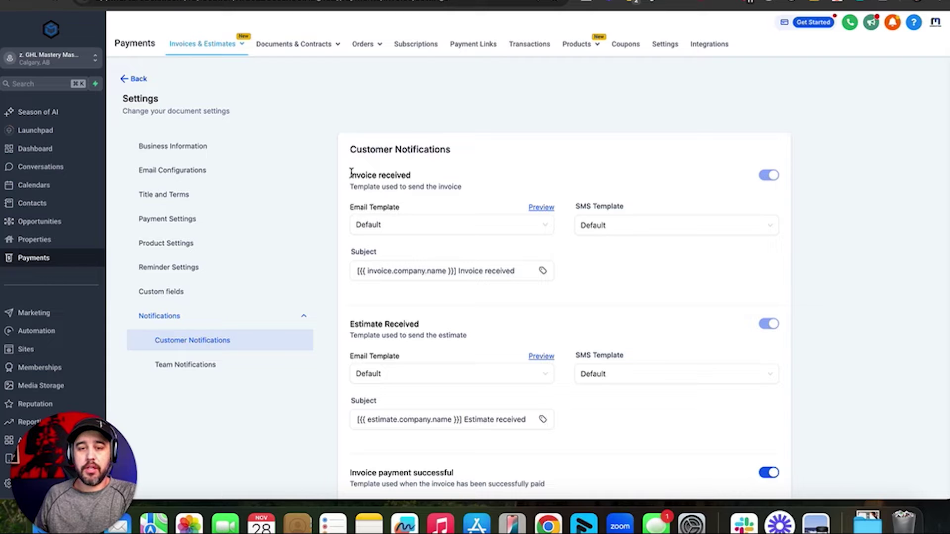
left_click_drag(351, 173, 428, 183)
left_click(428, 184)
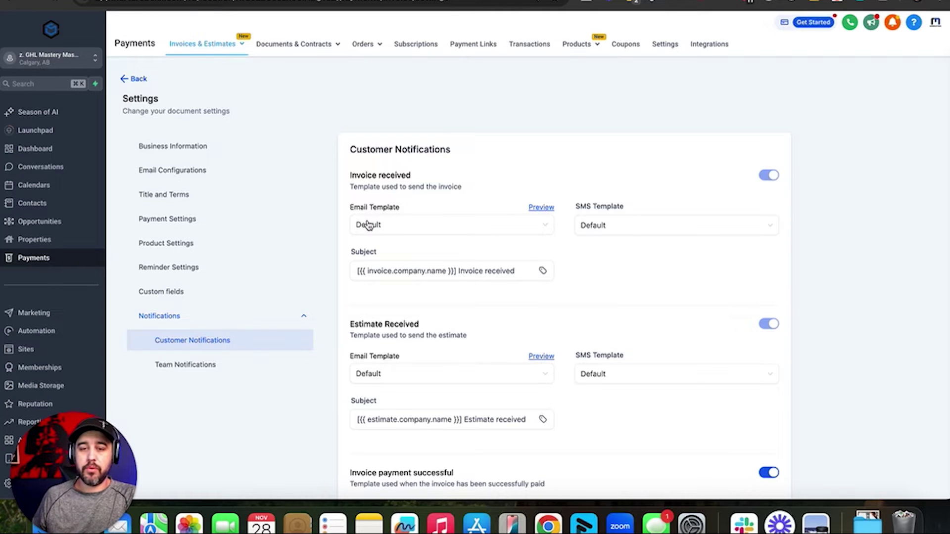
left_click(410, 226)
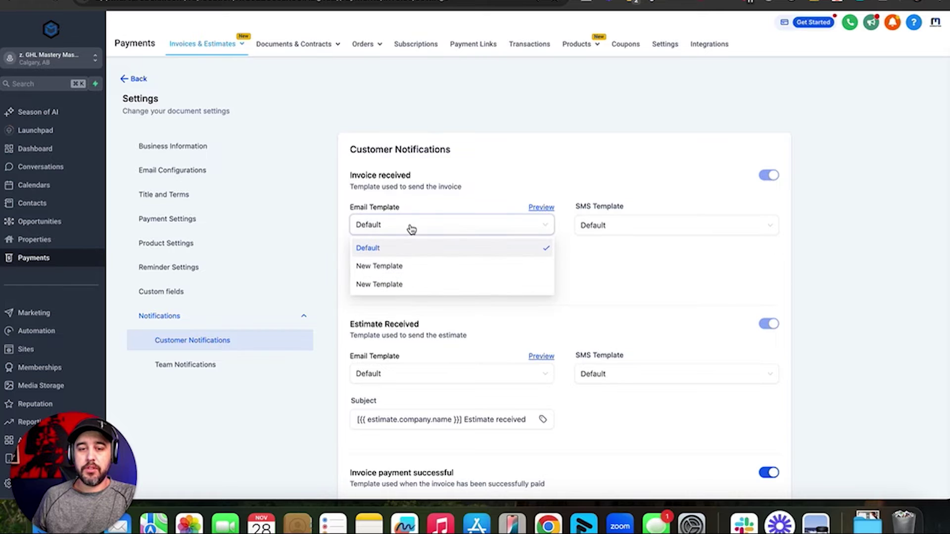
left_click(497, 167)
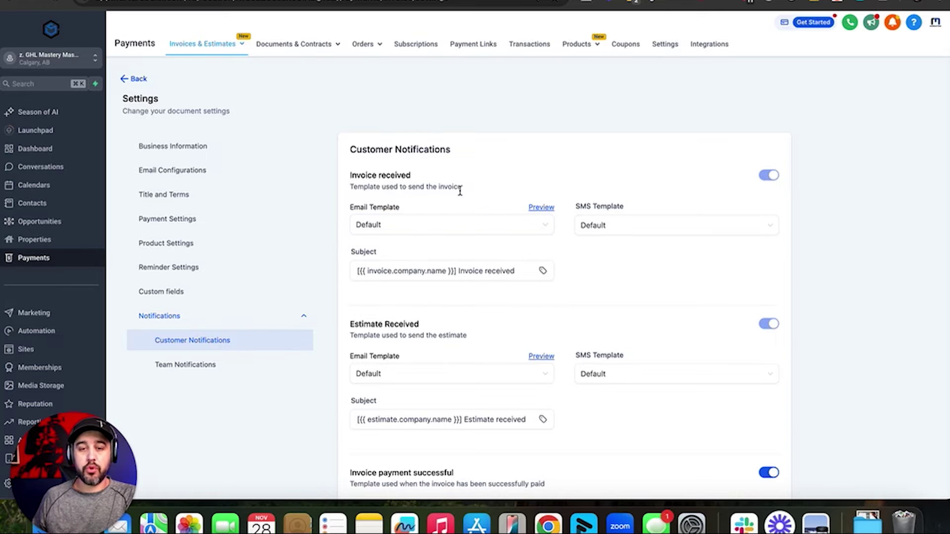
left_click(443, 224)
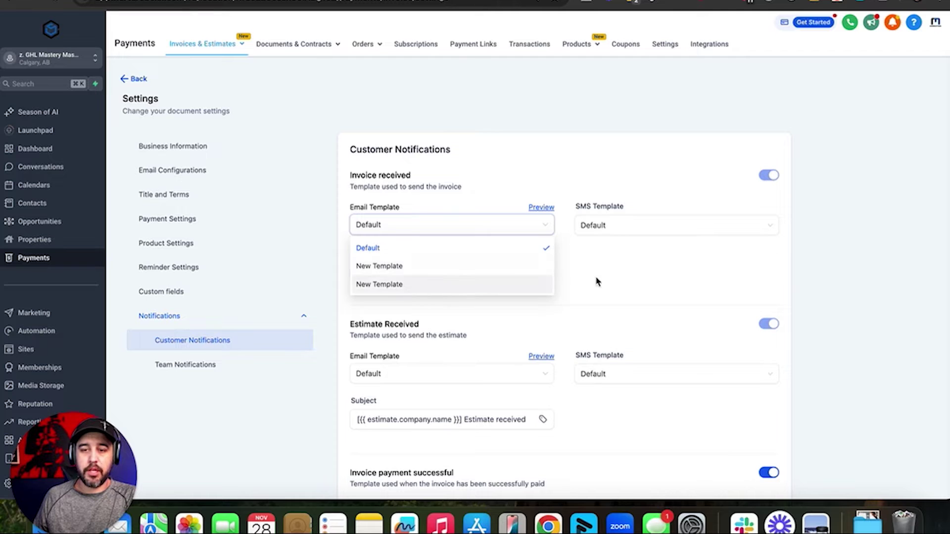
left_click(648, 261)
Review the Invoice received SMS template choices, leaving it on Default
left_click(648, 228)
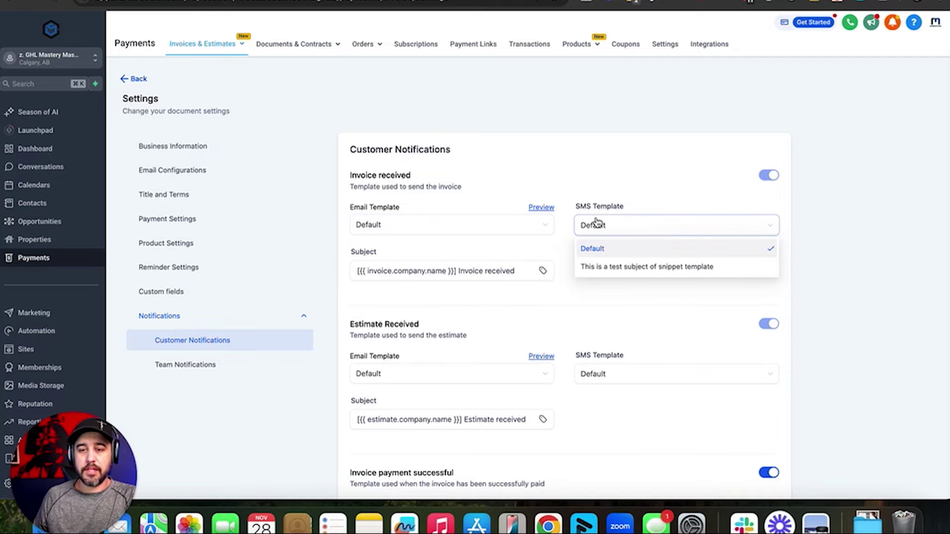
left_click_drag(578, 211, 650, 211)
left_click(639, 236)
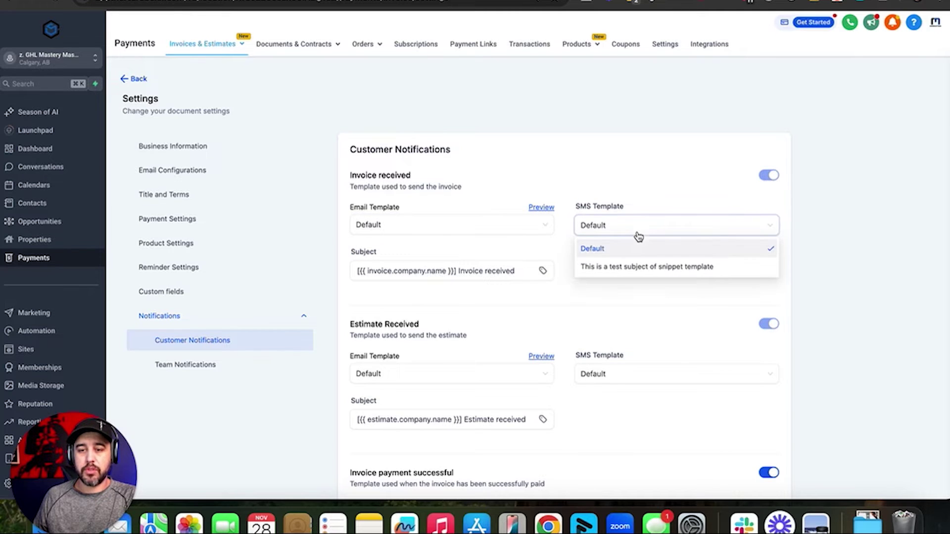
left_click(641, 291)
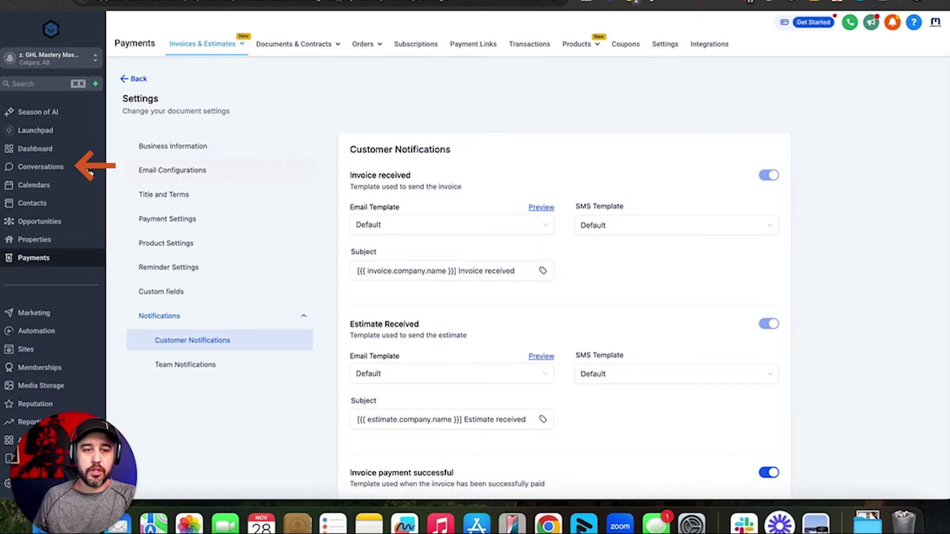
Check the Snippets list under Conversations, then go back to Payments' Invoices & Estimates menu
left_click(54, 167)
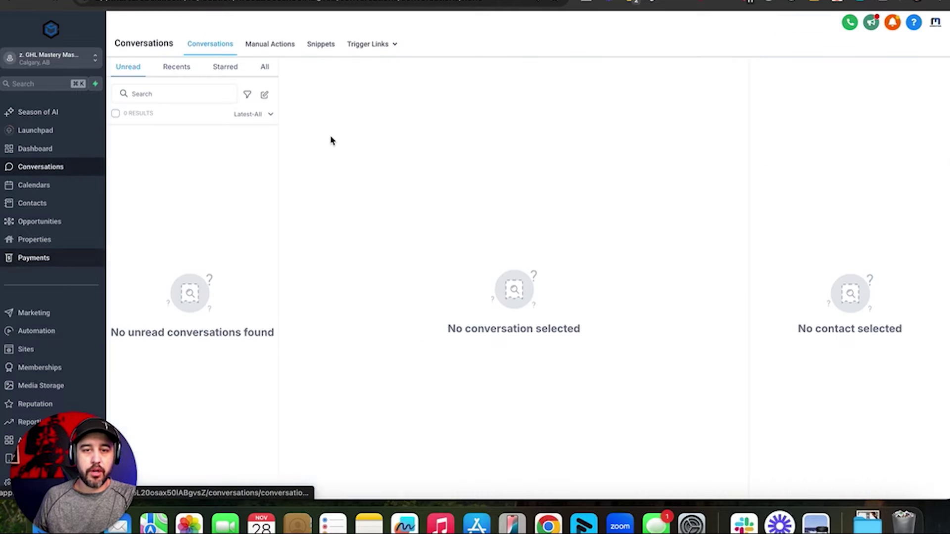
left_click(321, 44)
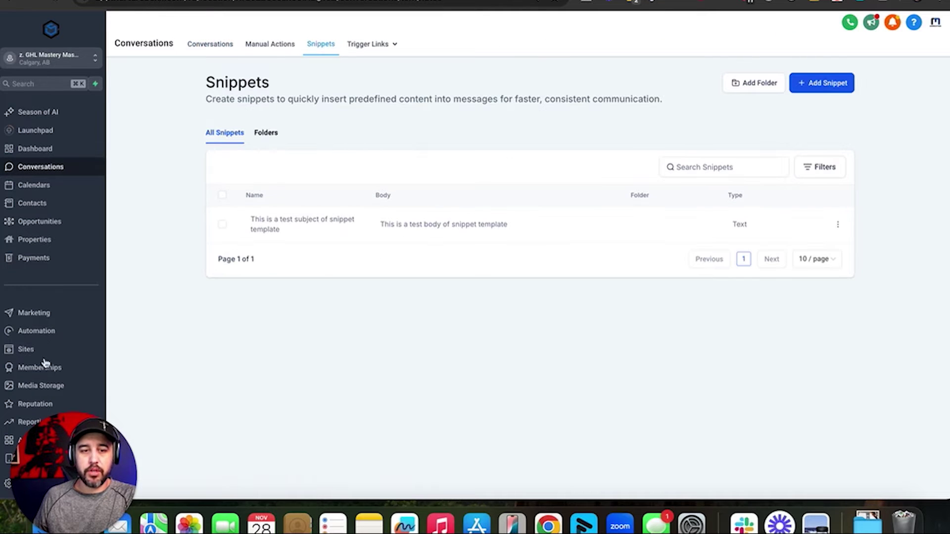
left_click(34, 260)
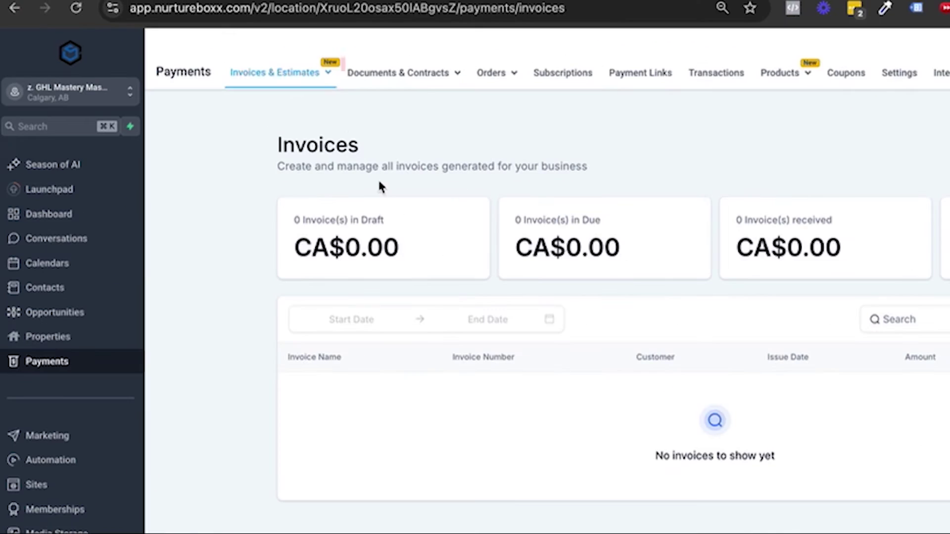
left_click(218, 47)
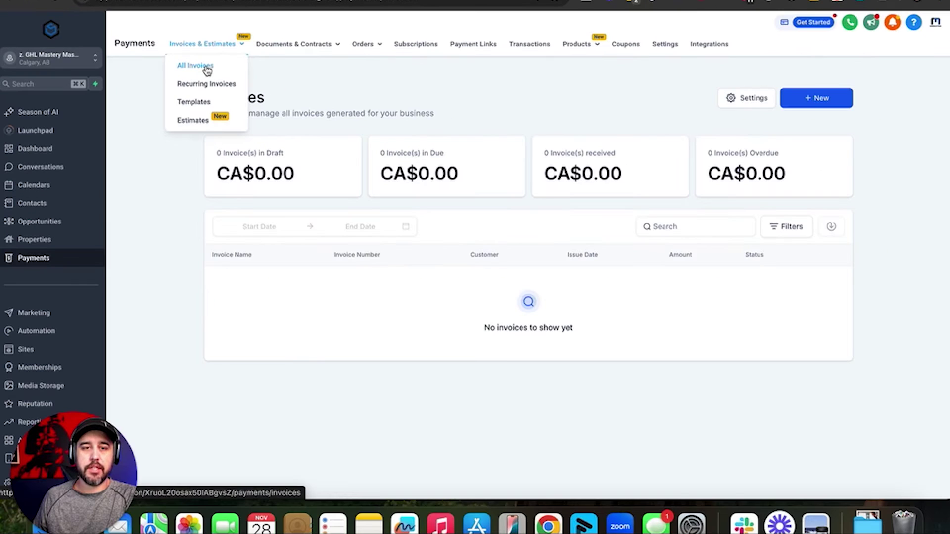
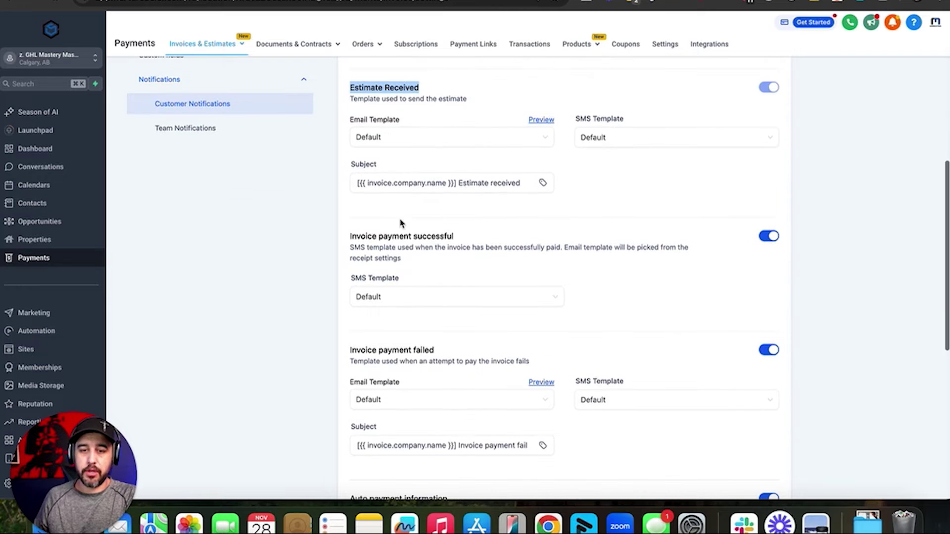
left_click(350, 233)
left_click_drag(453, 236, 346, 243)
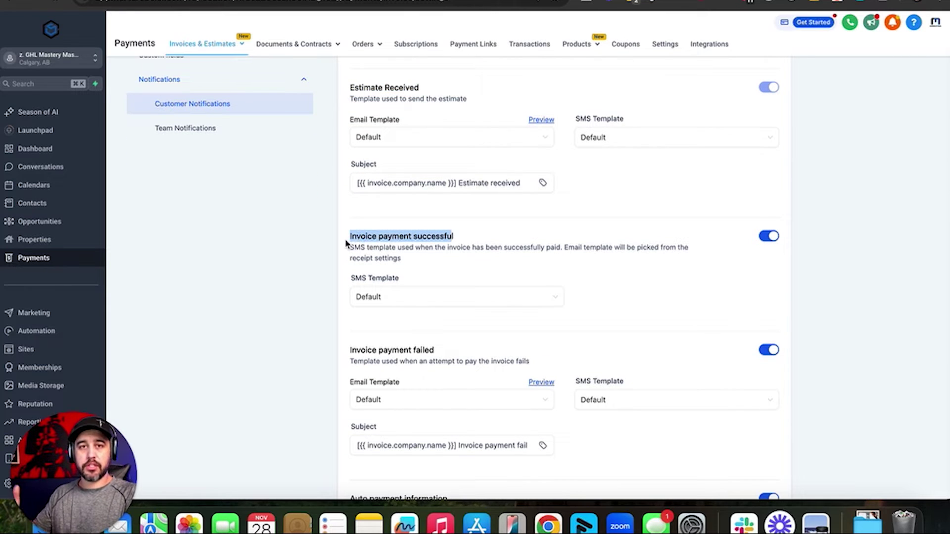
left_click(466, 265)
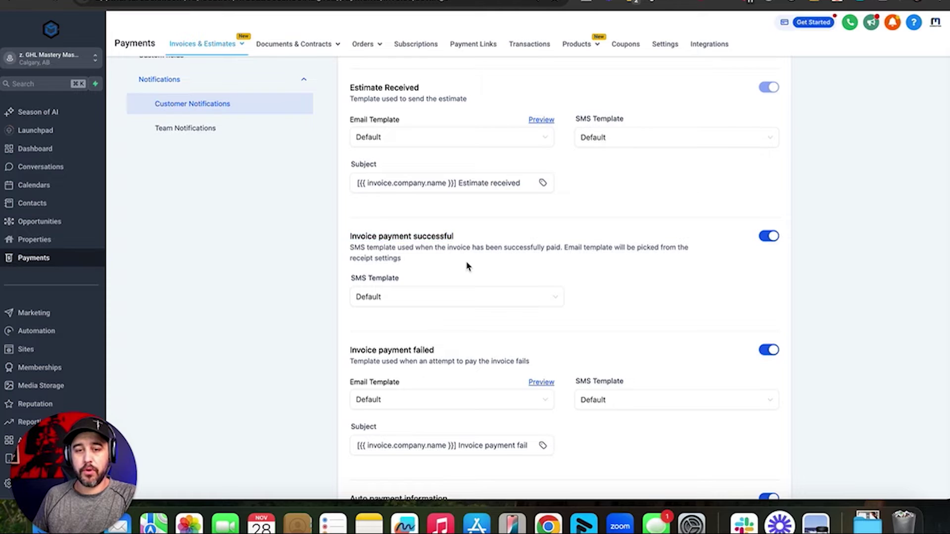
scroll(458, 242, "down", 2)
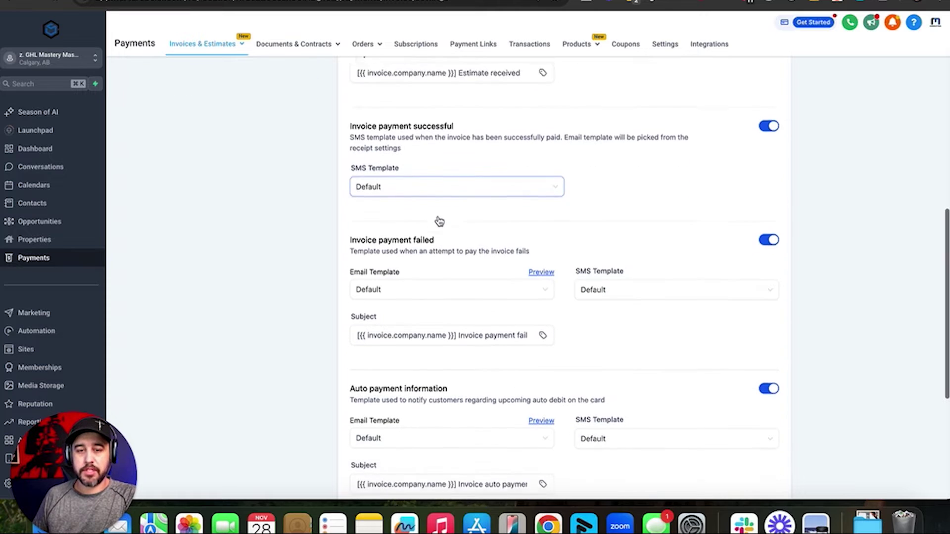
scroll(436, 219, "down", 1)
left_click_drag(353, 218, 478, 224)
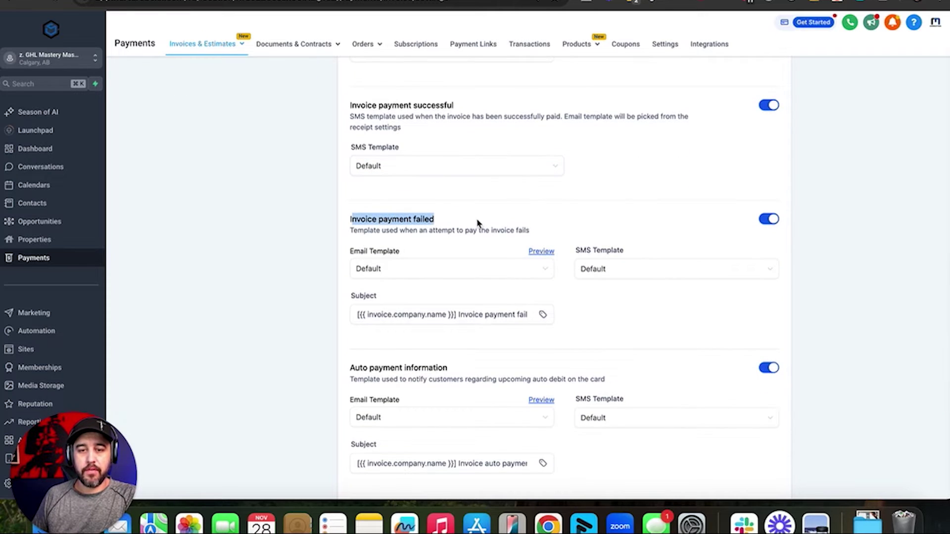
left_click(479, 223)
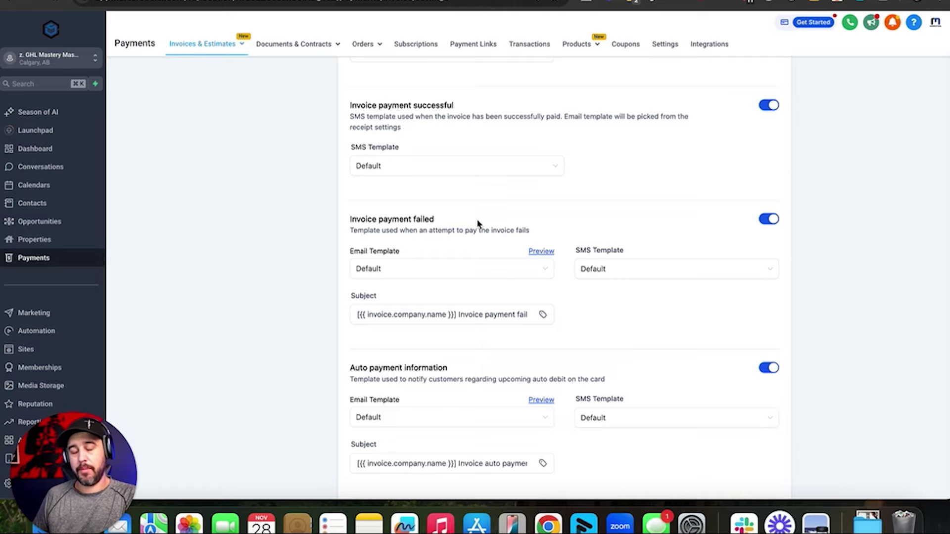
left_click(450, 324)
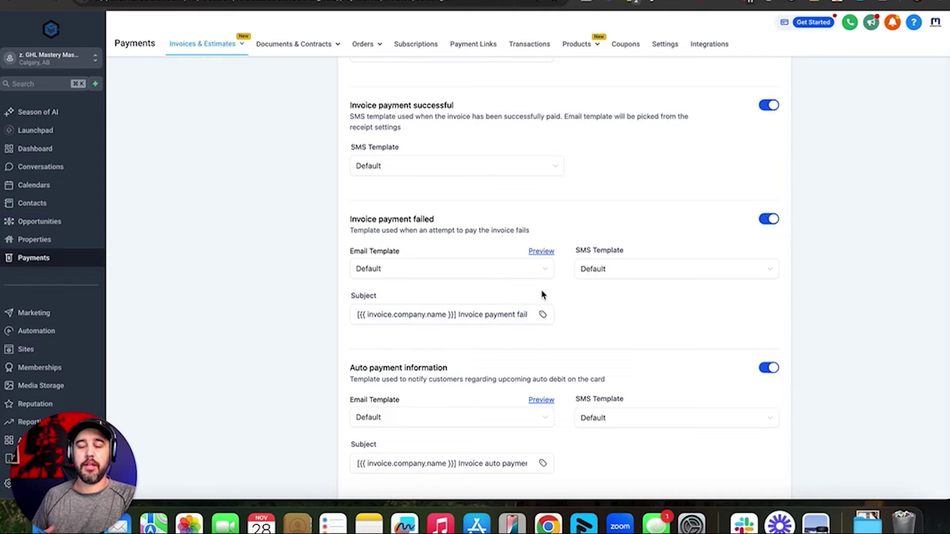
scroll(542, 295, "down", 4)
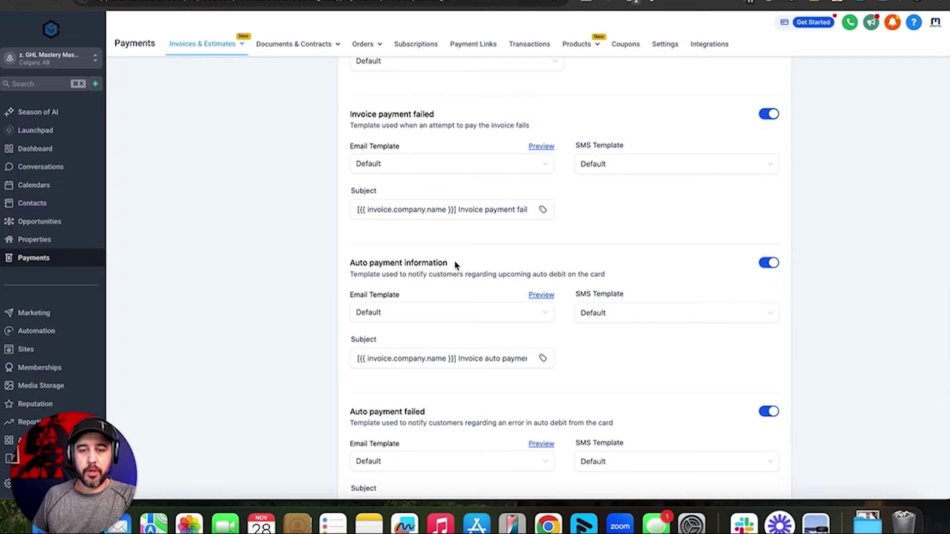
left_click_drag(456, 265, 331, 266)
scroll(416, 267, "down", 2)
left_click_drag(353, 220, 628, 220)
left_click(626, 224)
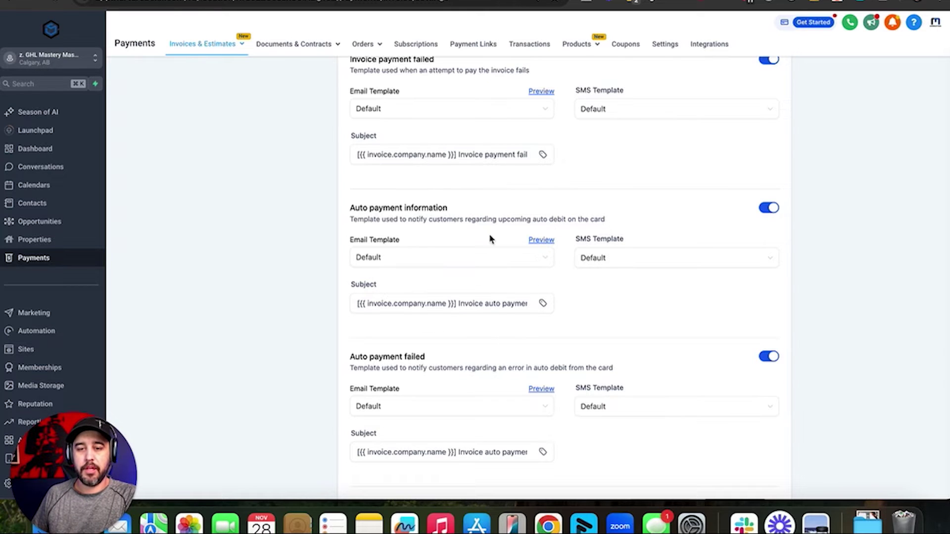
scroll(497, 245, "down", 2)
left_click_drag(428, 310, 347, 311)
left_click(424, 311)
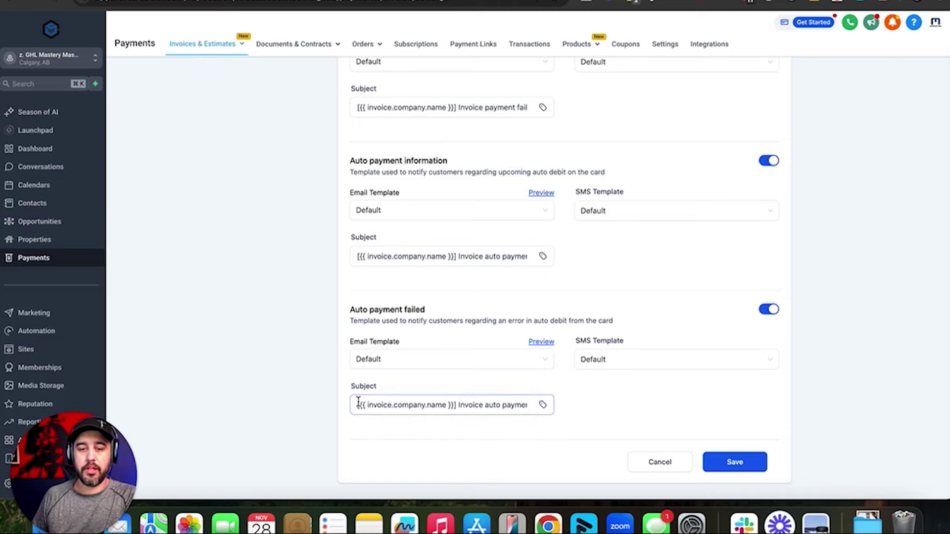
left_click_drag(361, 404, 539, 405)
left_click(540, 448)
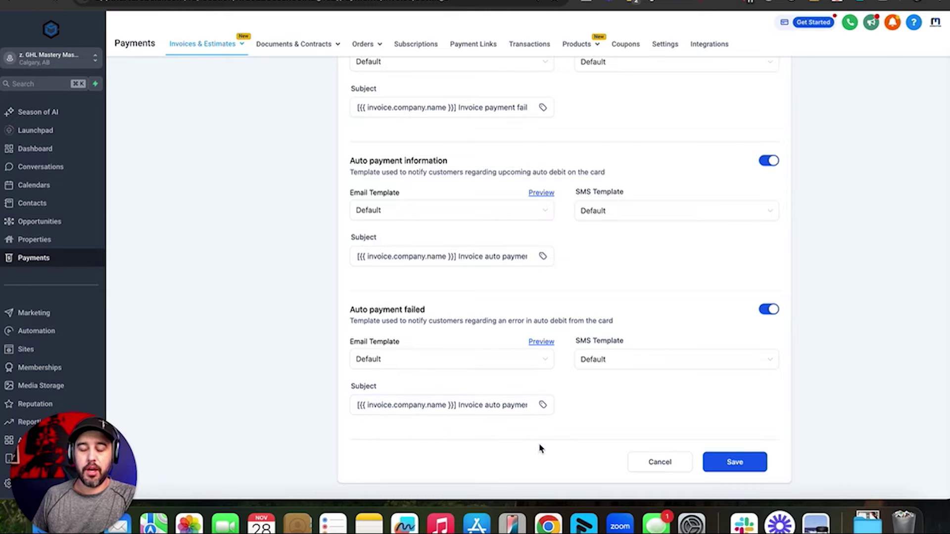
scroll(539, 448, "up", 10)
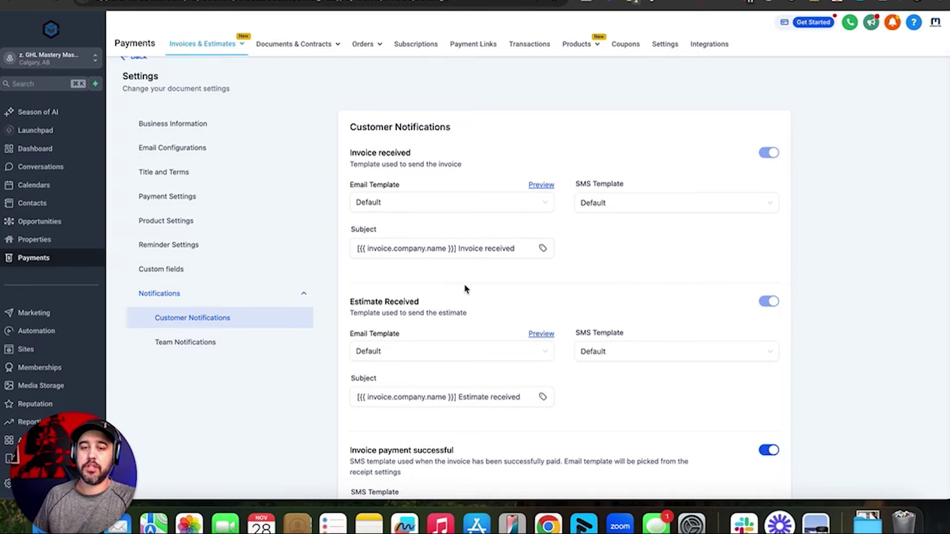
scroll(584, 363, "down", 4)
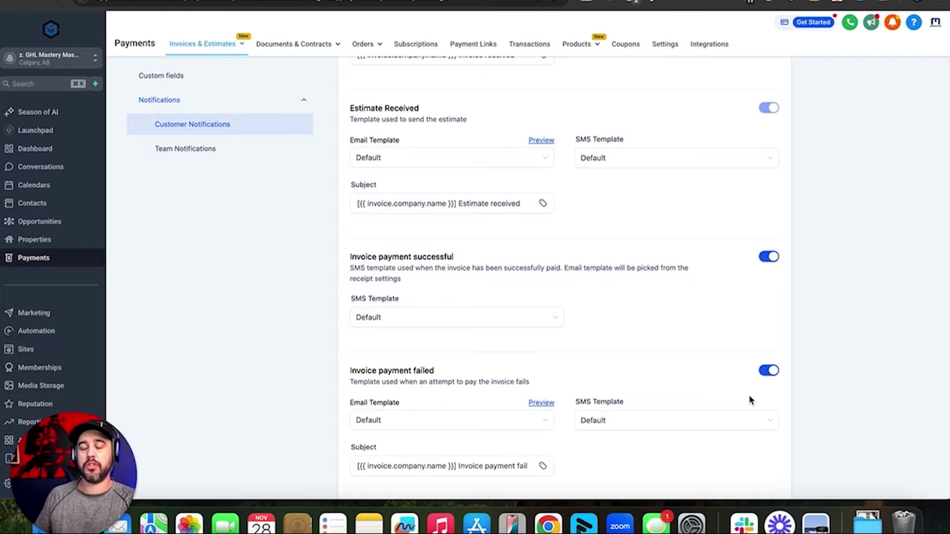
scroll(742, 388, "up", 5)
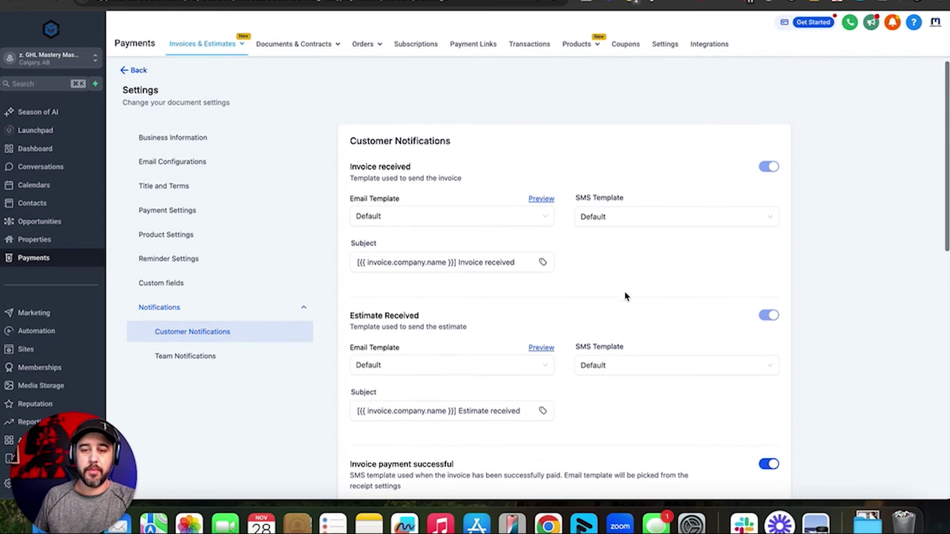
Look through the Team Notifications templates, then go back to the empty Invoices list
left_click(188, 356)
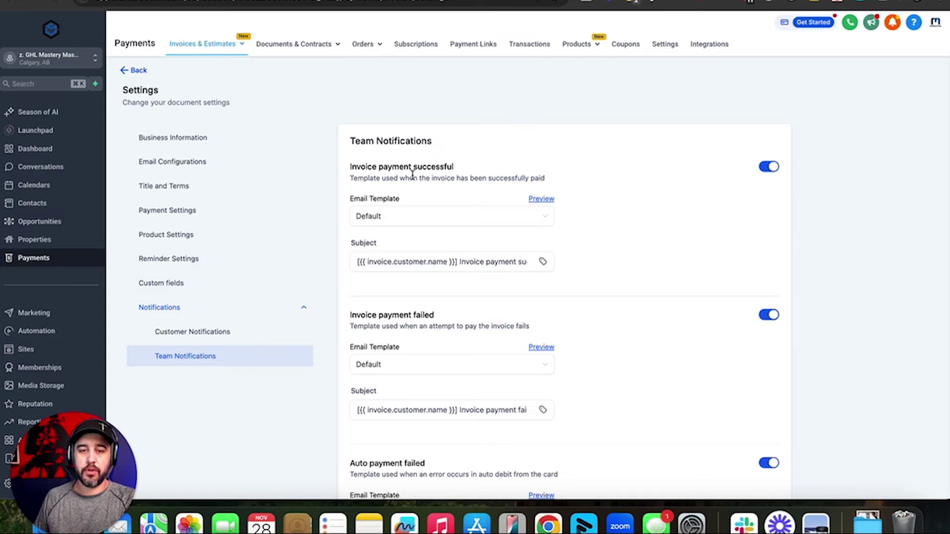
scroll(413, 174, "down", 15)
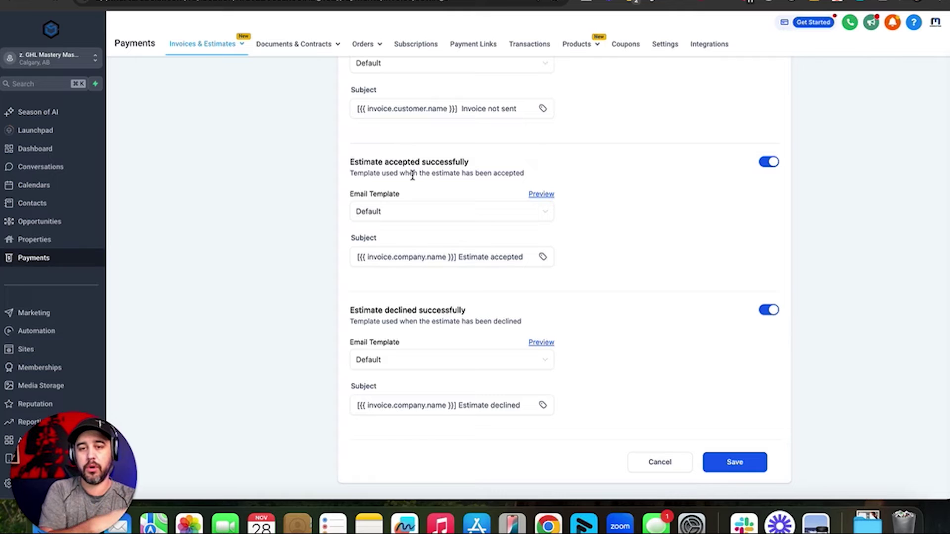
scroll(445, 277, "up", 15)
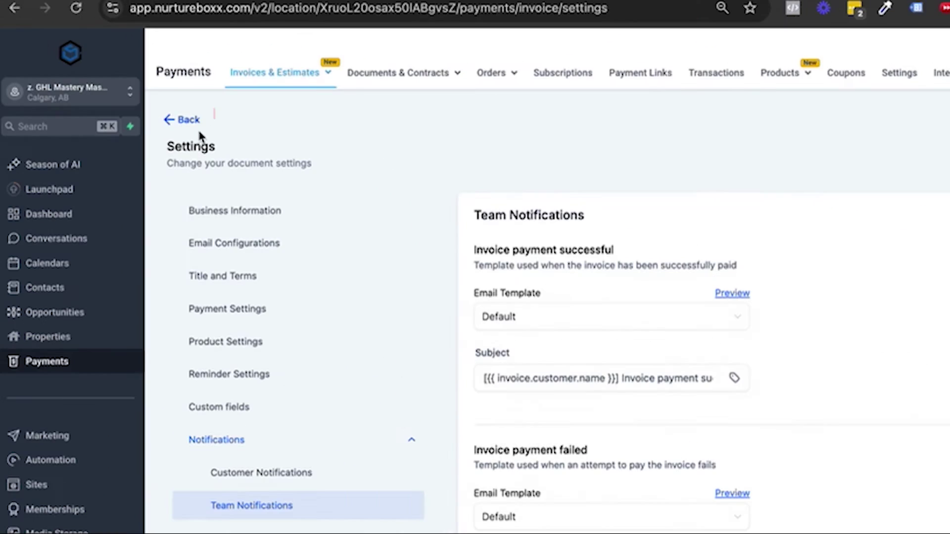
left_click(139, 82)
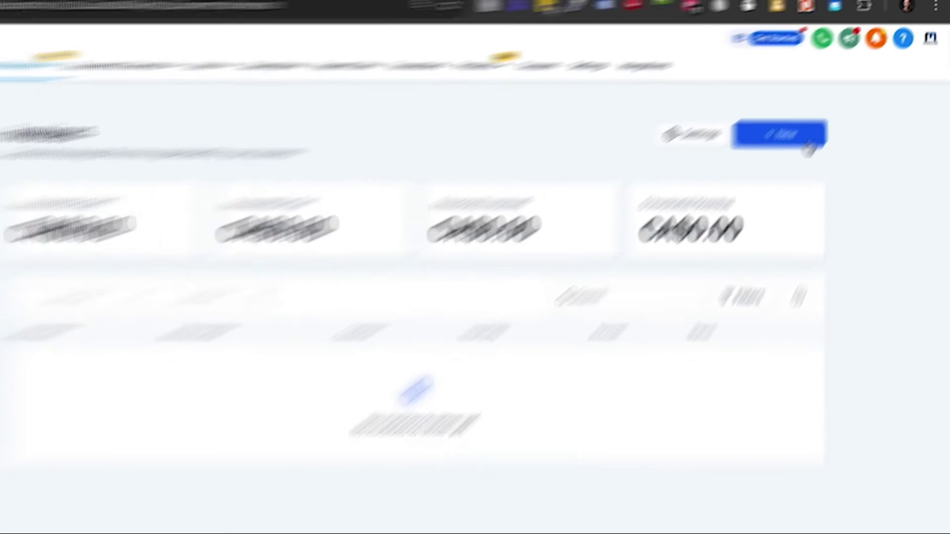
Start a new one-time invoice and open its Business Information for editing
left_click(812, 129)
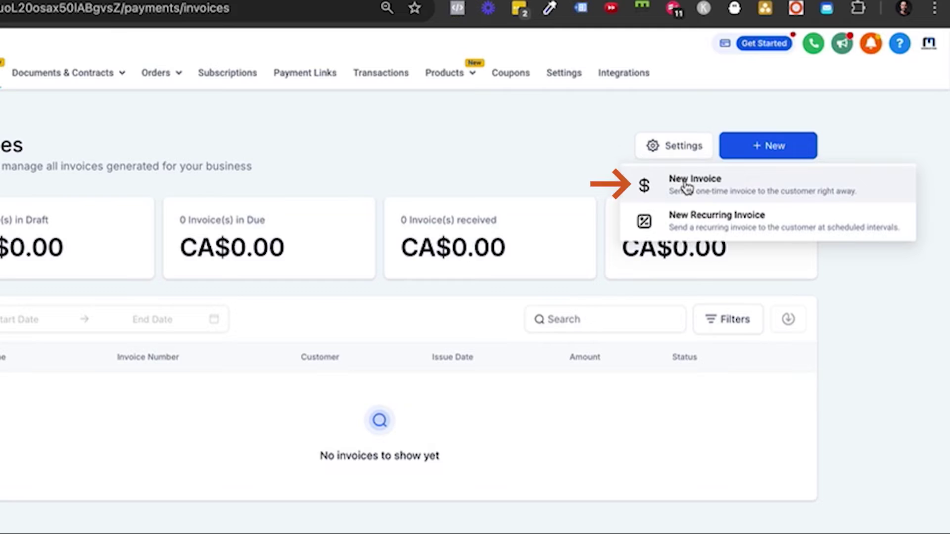
left_click(686, 187)
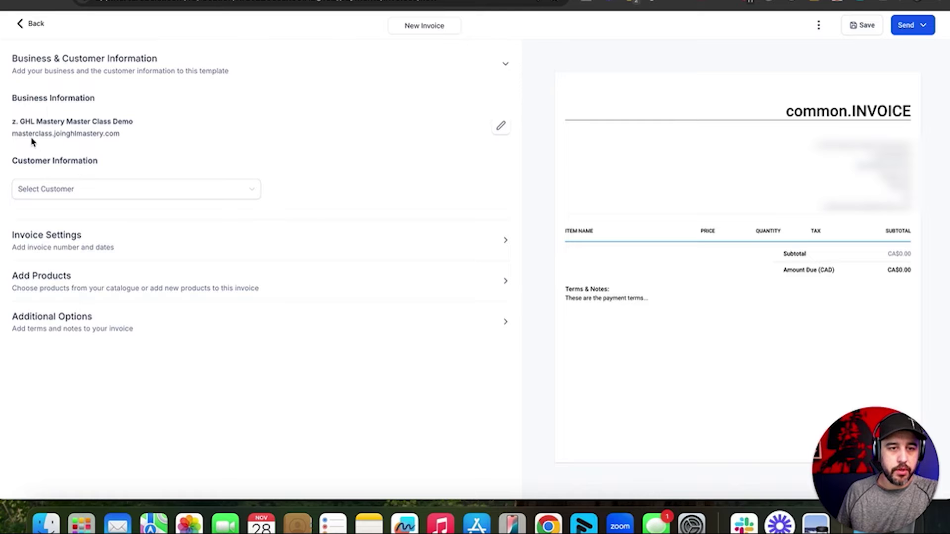
left_click_drag(14, 121, 172, 133)
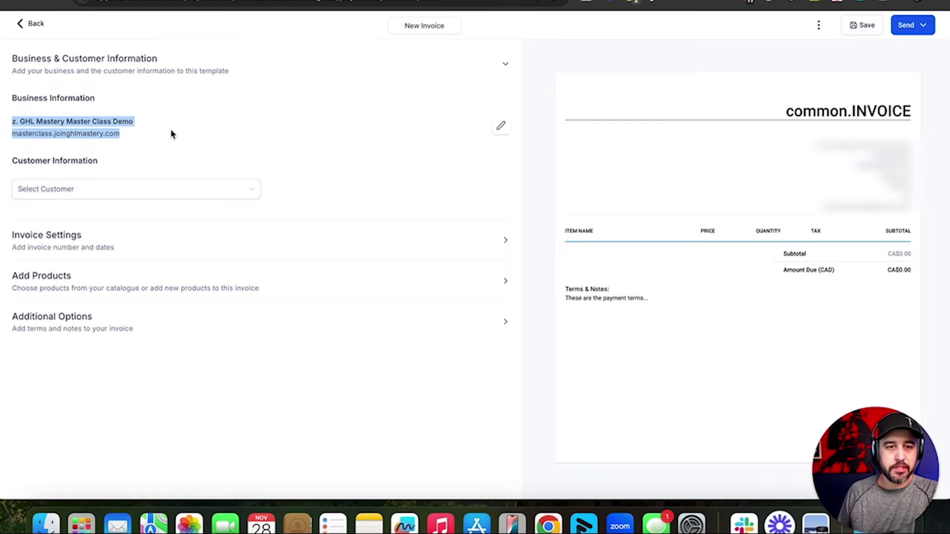
left_click(842, 157)
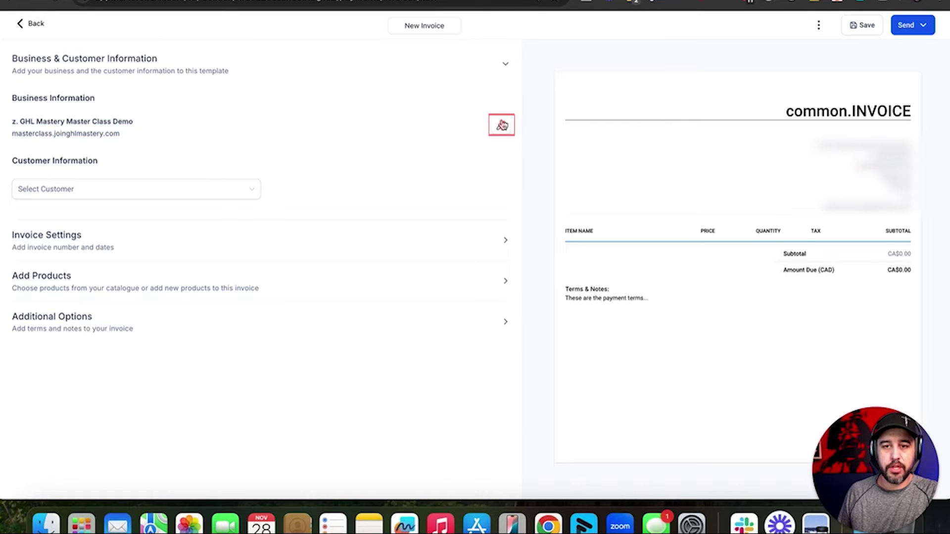
left_click(501, 126)
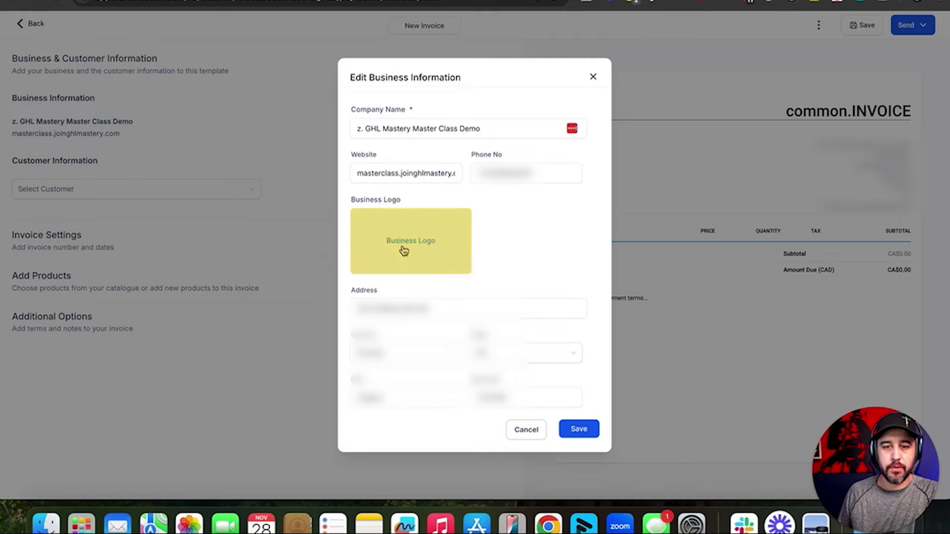
Set the GHL MASTERY image as the business logo and save the business information
left_click(404, 246)
left_click(128, 208)
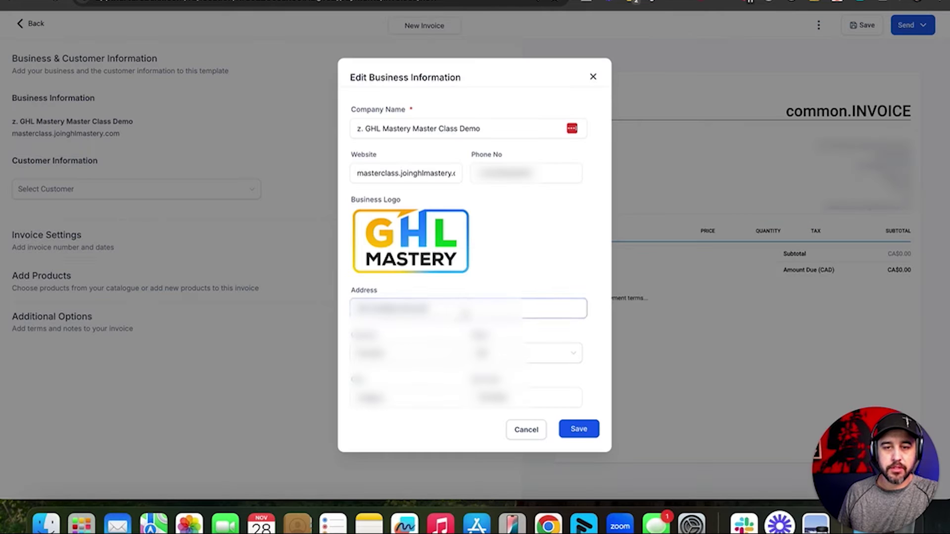
left_click(577, 430)
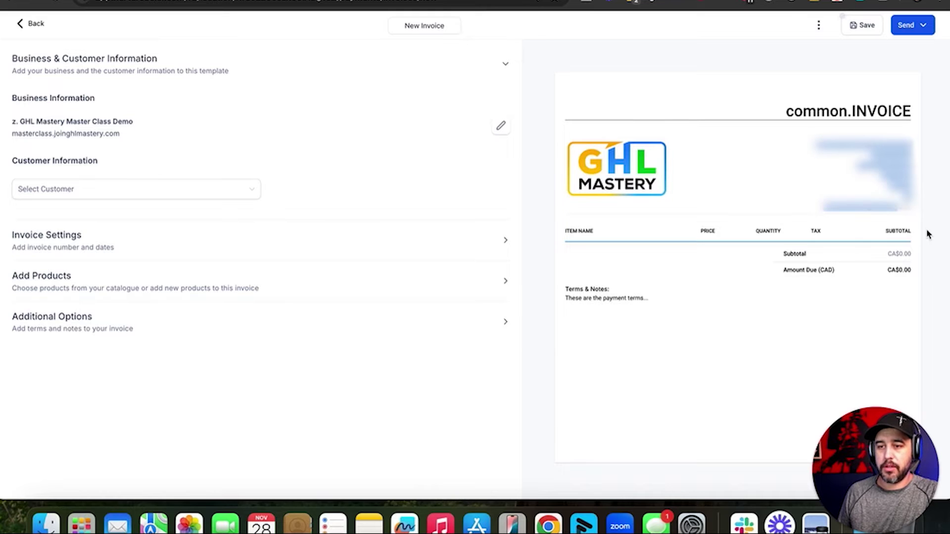
left_click(219, 197)
Bill the invoice to the chosen customer and show invoice INV-000001's issue and due dates
left_click(143, 250)
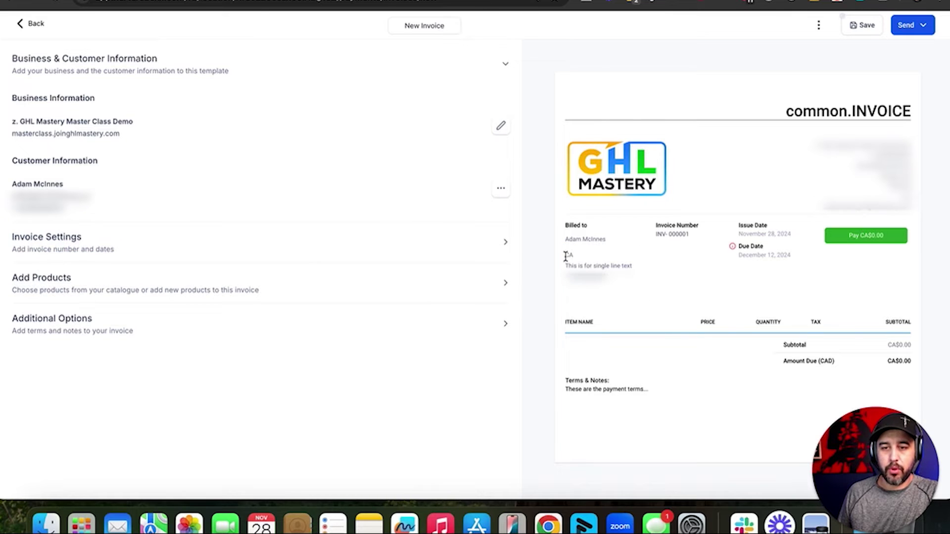
left_click_drag(565, 257, 625, 276)
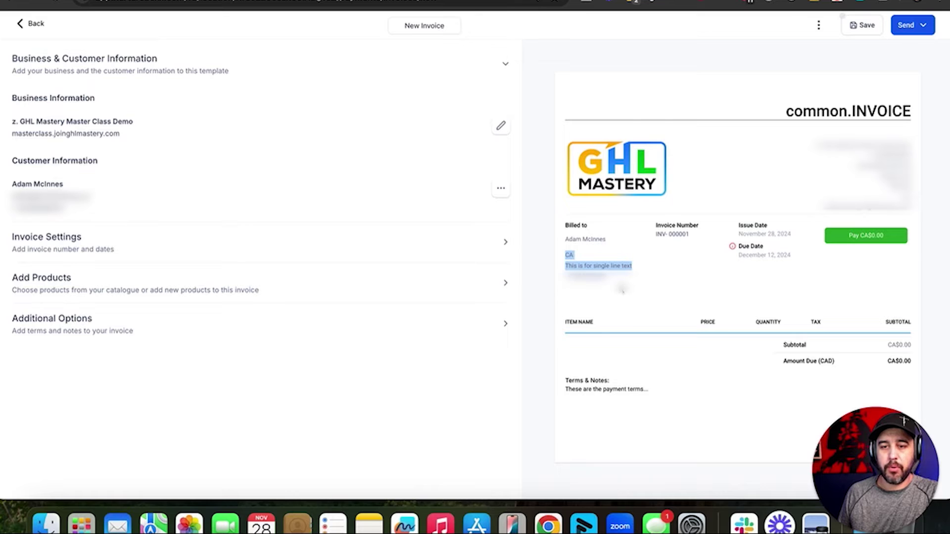
left_click(599, 284)
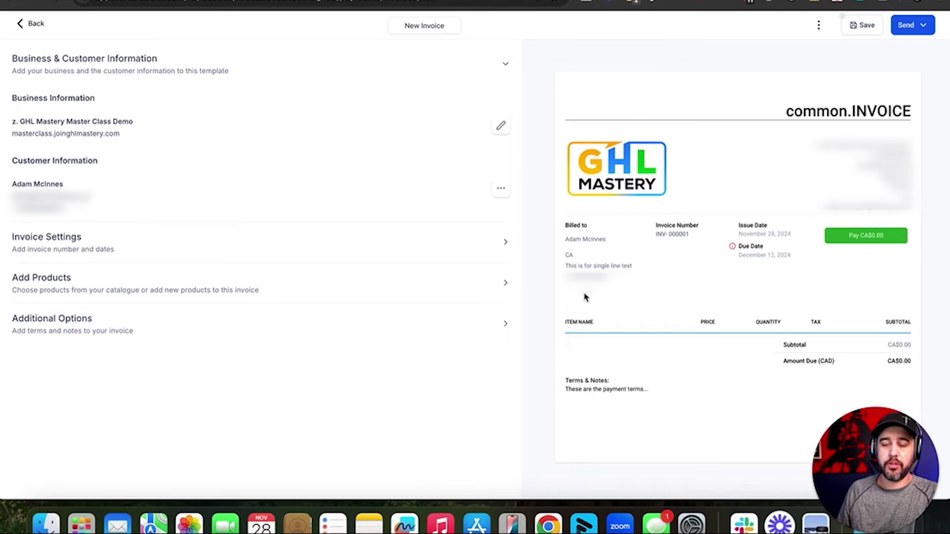
left_click_drag(691, 239, 651, 236)
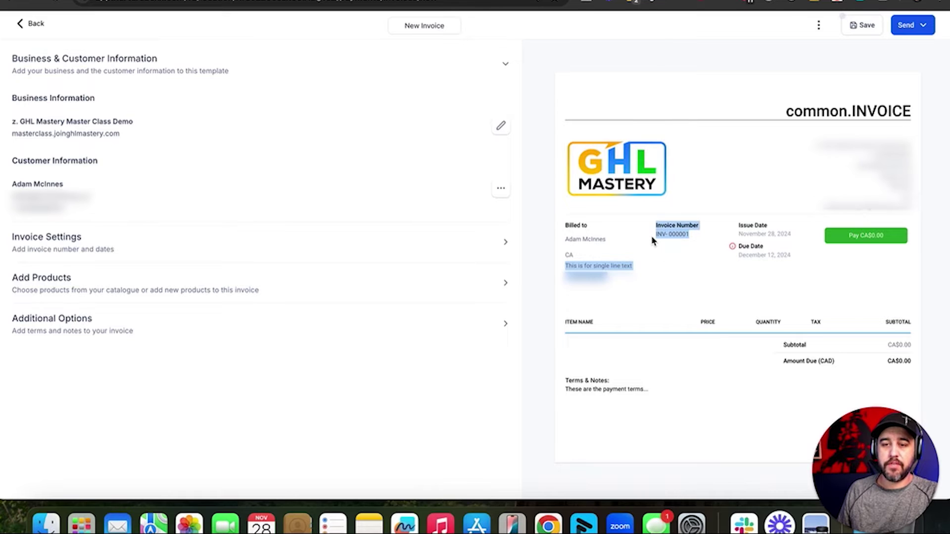
left_click(665, 236)
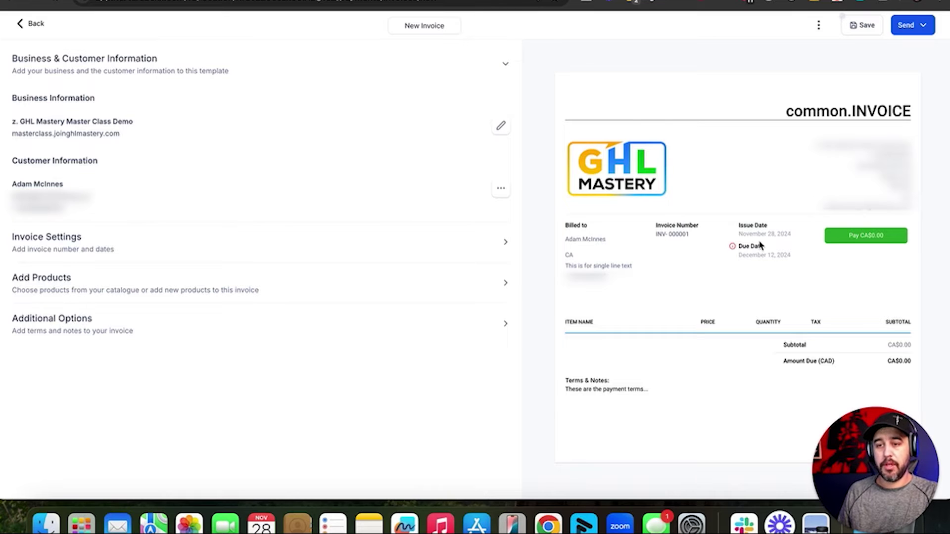
left_click(349, 253)
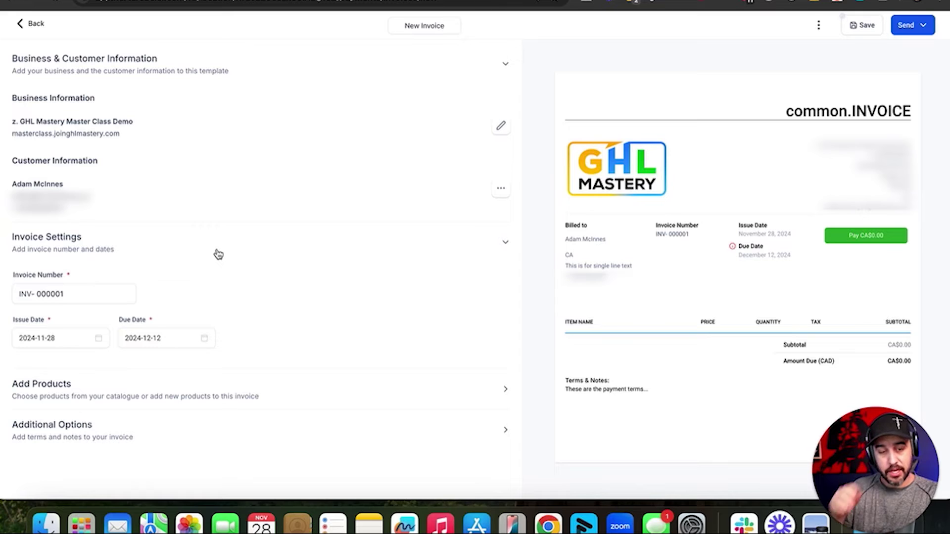
left_click(70, 296)
left_click(72, 330)
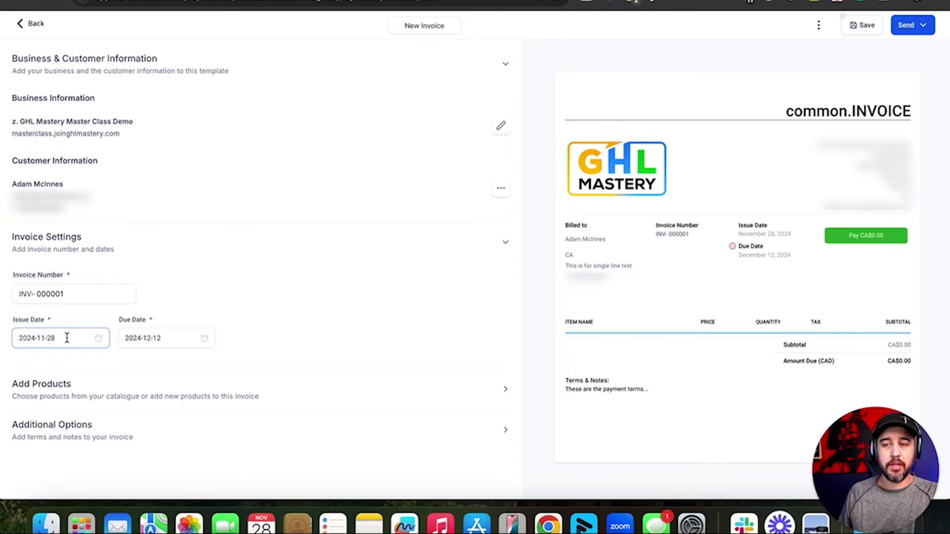
left_click(143, 342)
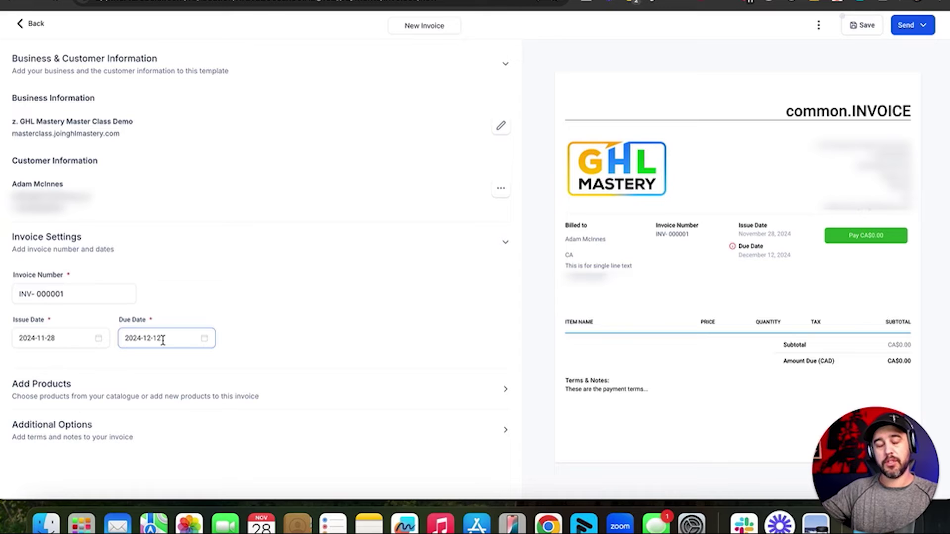
left_click(264, 344)
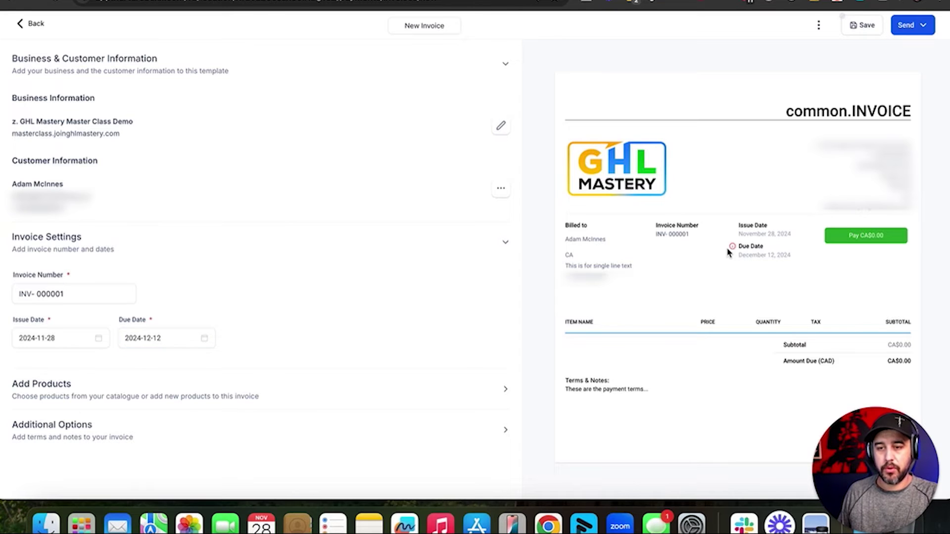
mouse_move(733, 249)
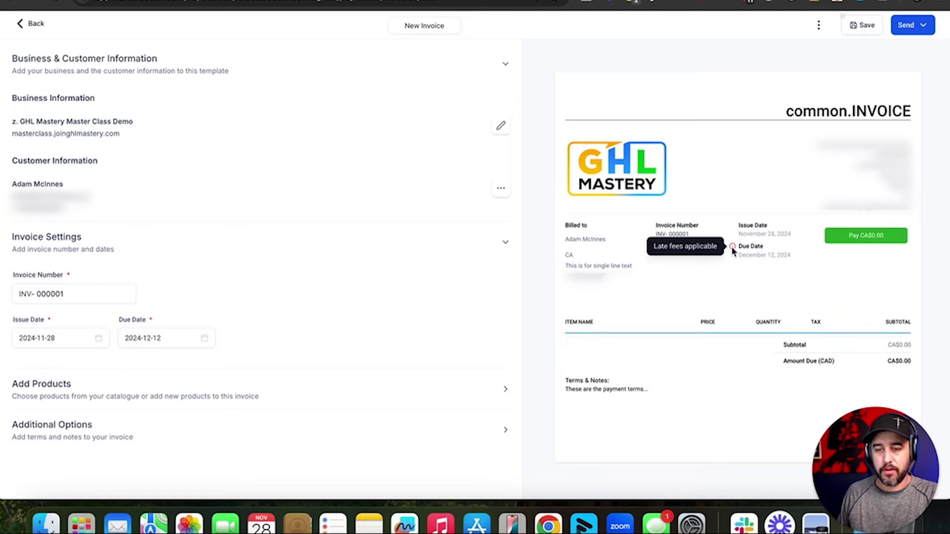
Add a Custom CRM Build product line at 5000, deleting the extra empty row
left_click(270, 386)
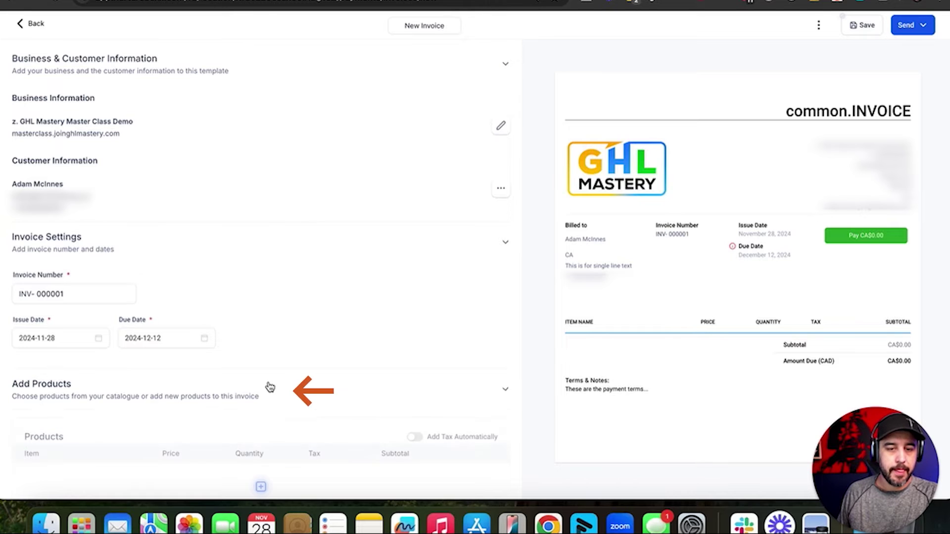
scroll(269, 386, "down", 5)
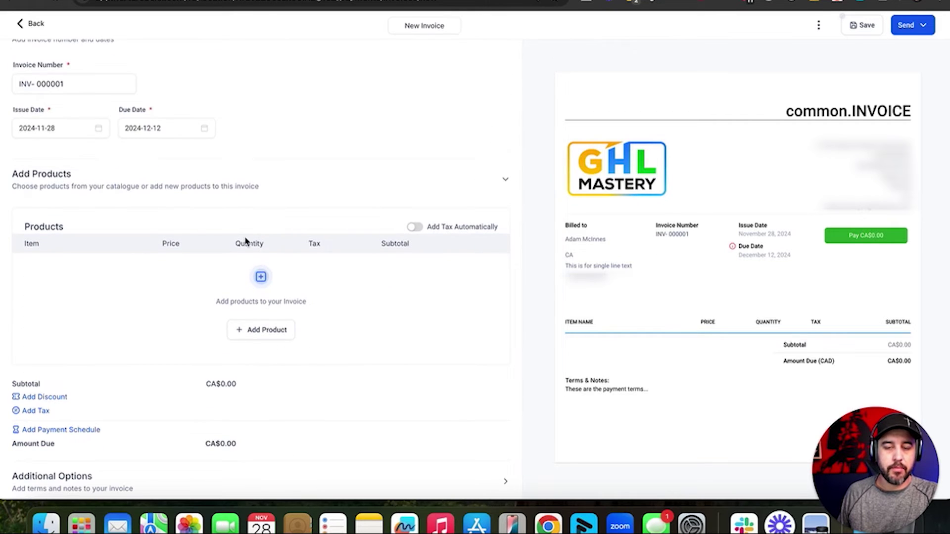
left_click(260, 331)
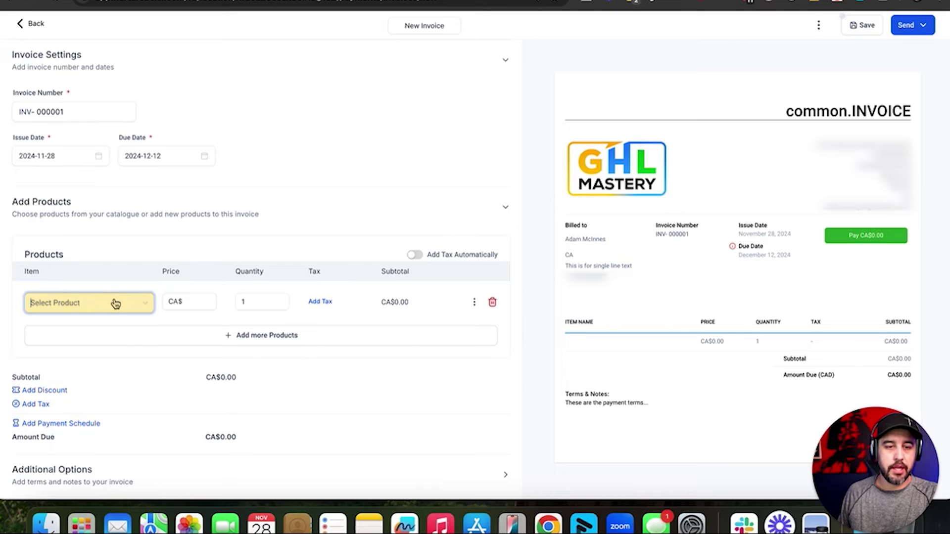
left_click(112, 303)
left_click(114, 363)
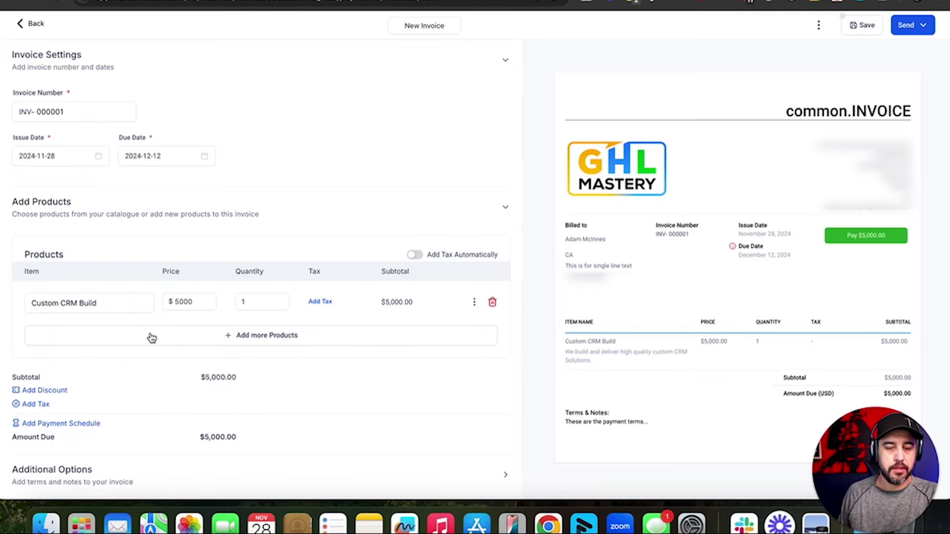
left_click(212, 341)
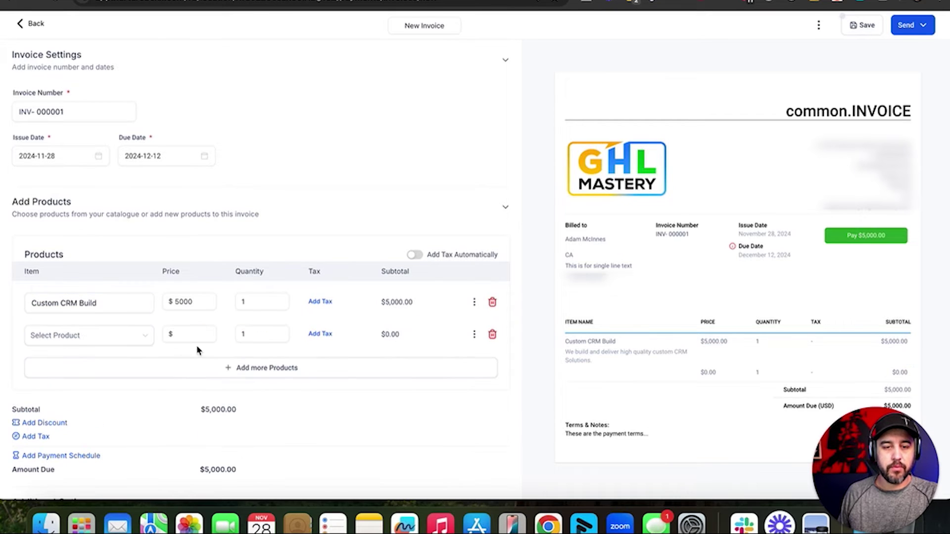
left_click(141, 337)
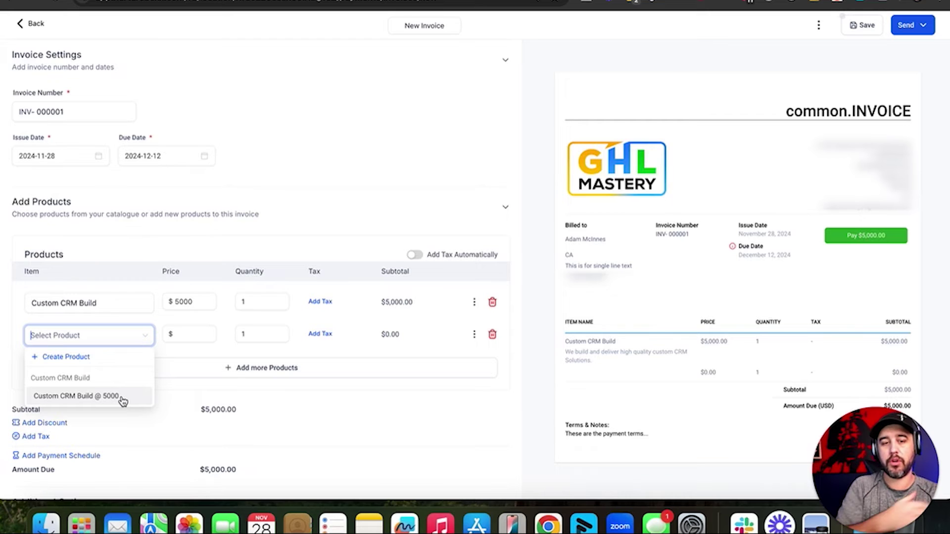
left_click(203, 395)
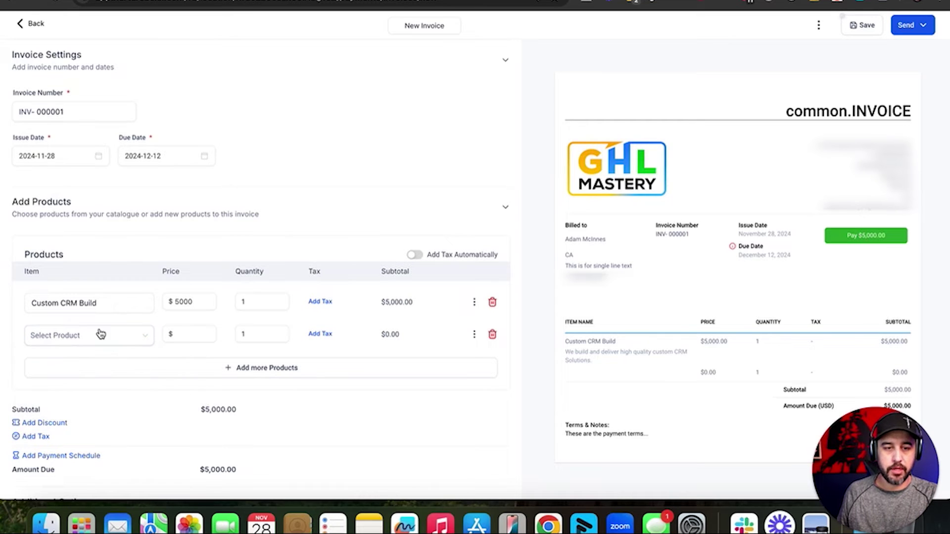
left_click(492, 335)
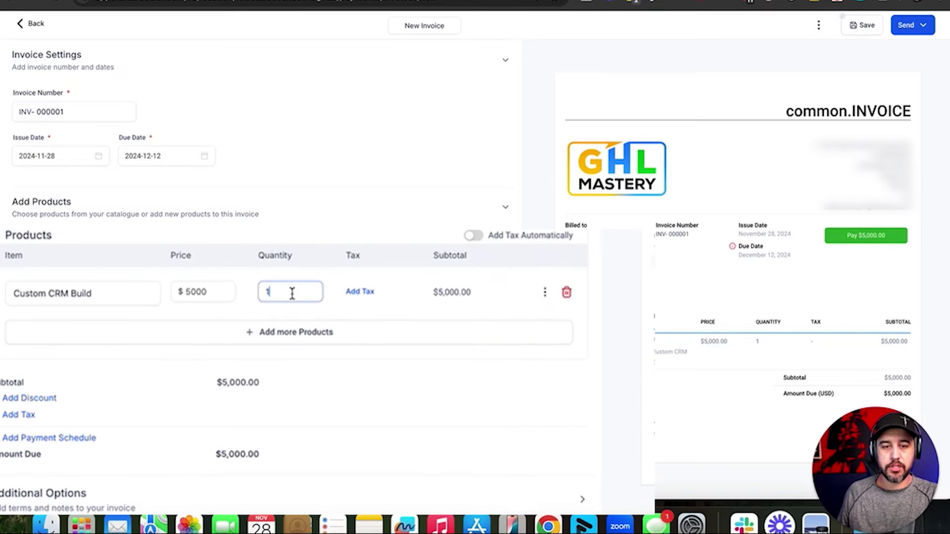
Change the Custom CRM Build price to 7500, making the amount due $7,500.00
double_click(202, 293)
type("7500")
left_click(299, 234)
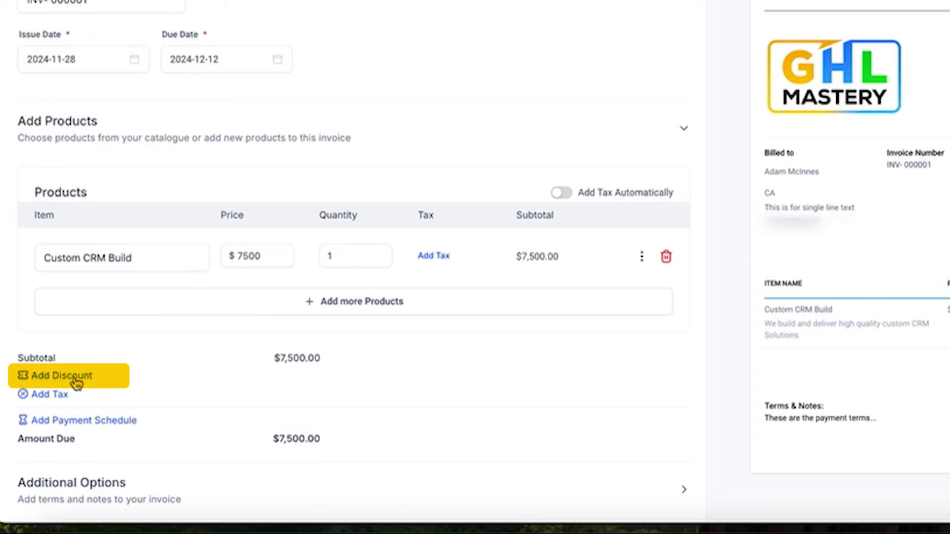
left_click(59, 426)
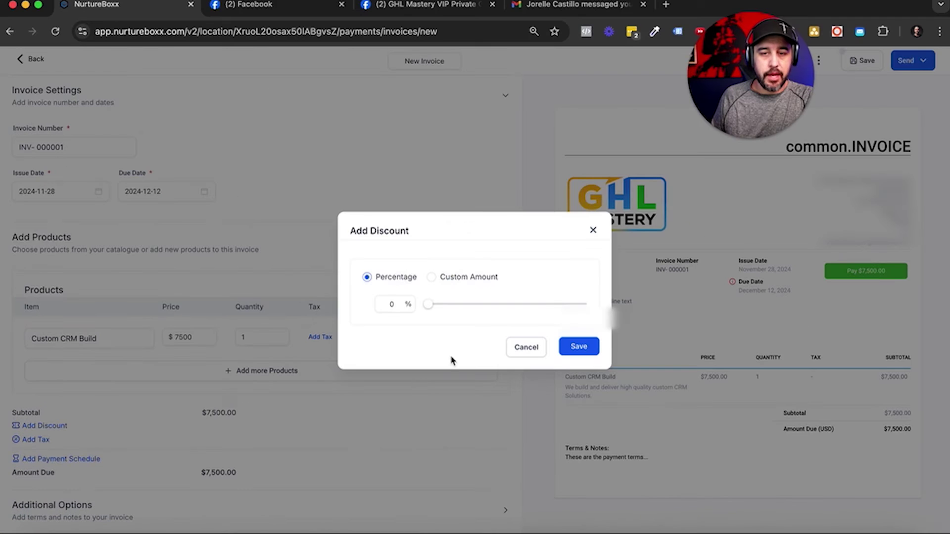
Apply a 15% percentage discount, taking $1,125.00 off to leave $6,375.00 due
left_click(396, 304)
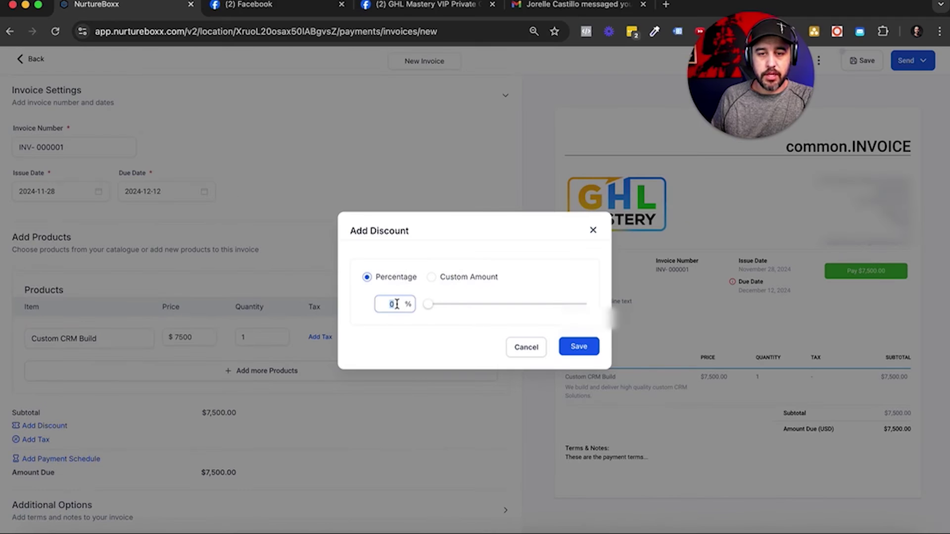
type("15")
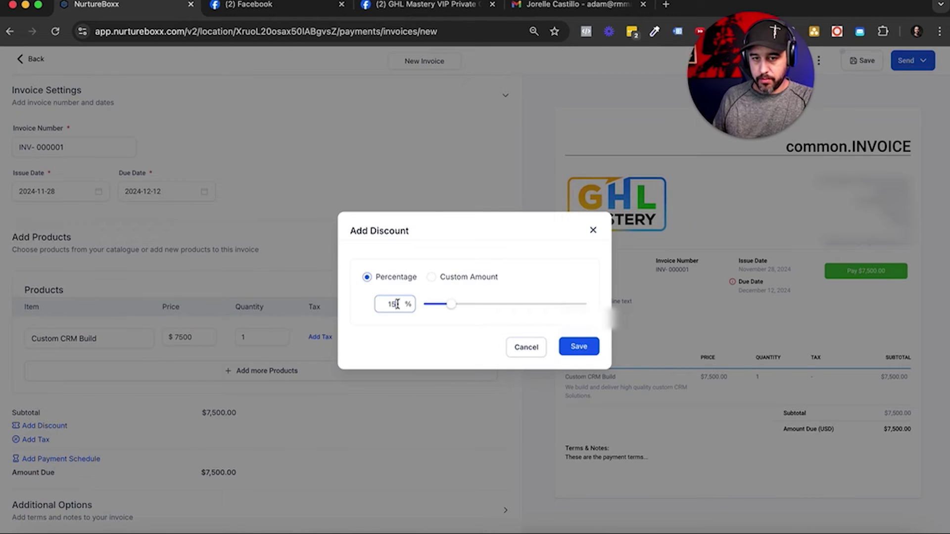
left_click(574, 345)
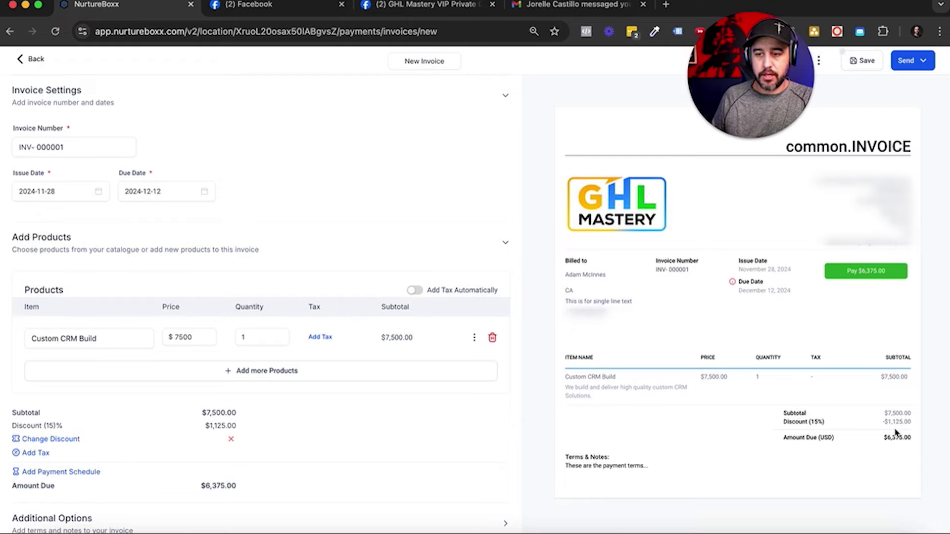
left_click_drag(884, 429, 782, 411)
left_click_drag(918, 421, 883, 422)
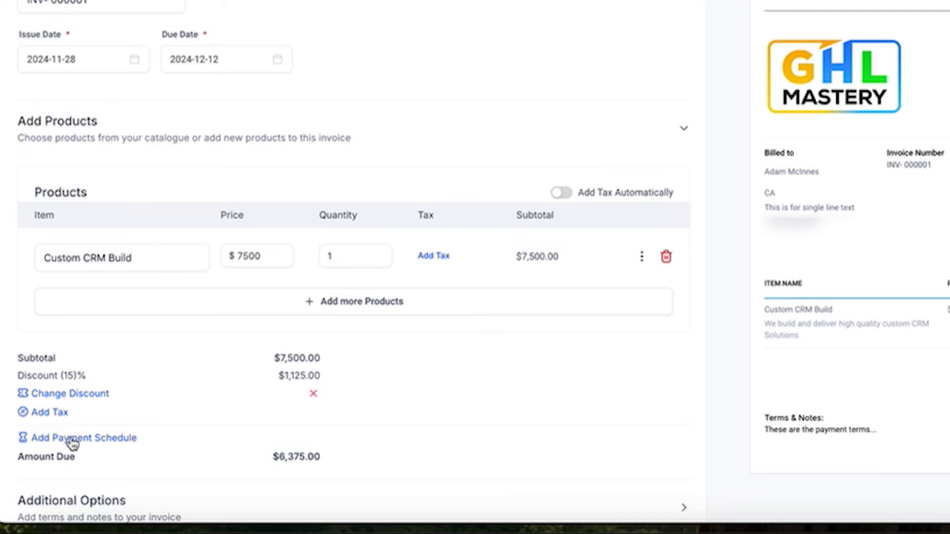
left_click(72, 440)
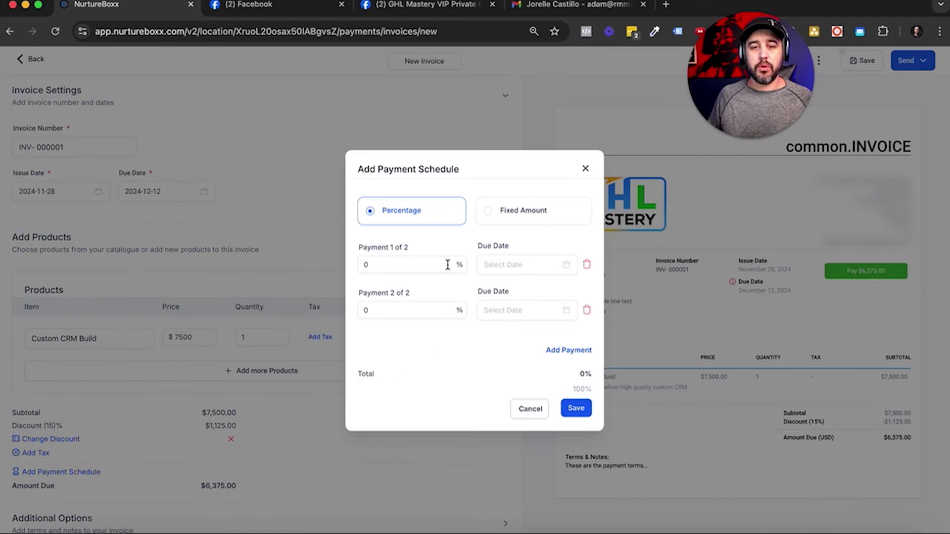
Set Payment 1 to 50% due November 30, 2024
left_click(448, 265)
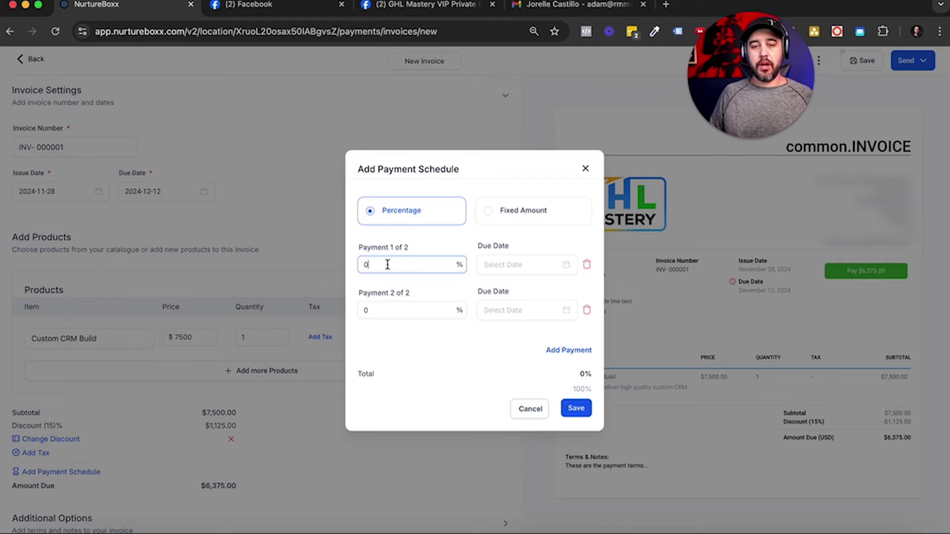
key("BackSpace")
type("50")
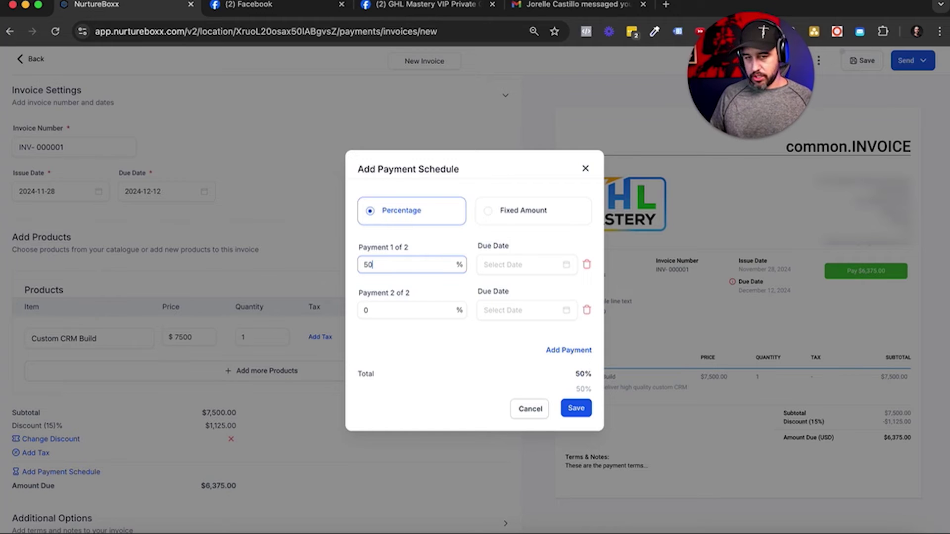
left_click(523, 264)
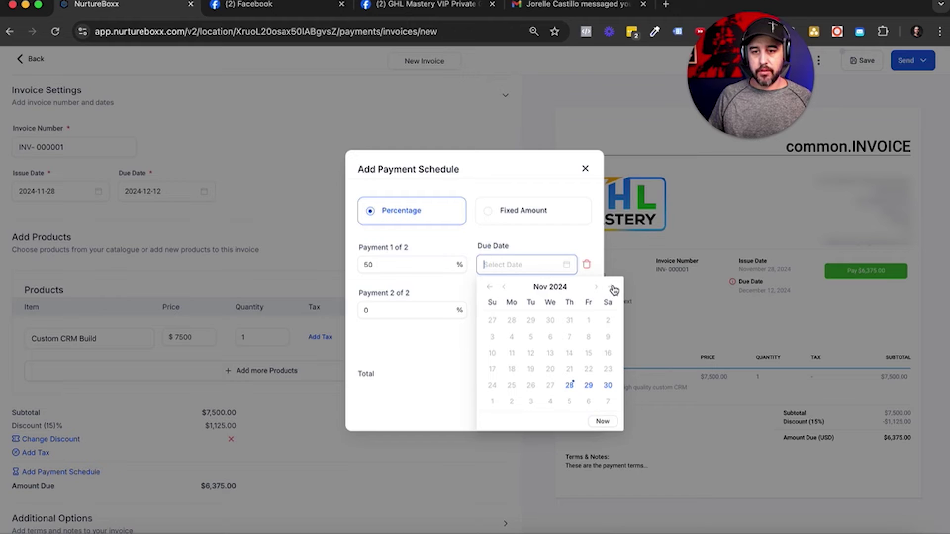
left_click(608, 385)
Set Payment 2 to 50% due December 12, 2024 and save the schedule
left_click(465, 311)
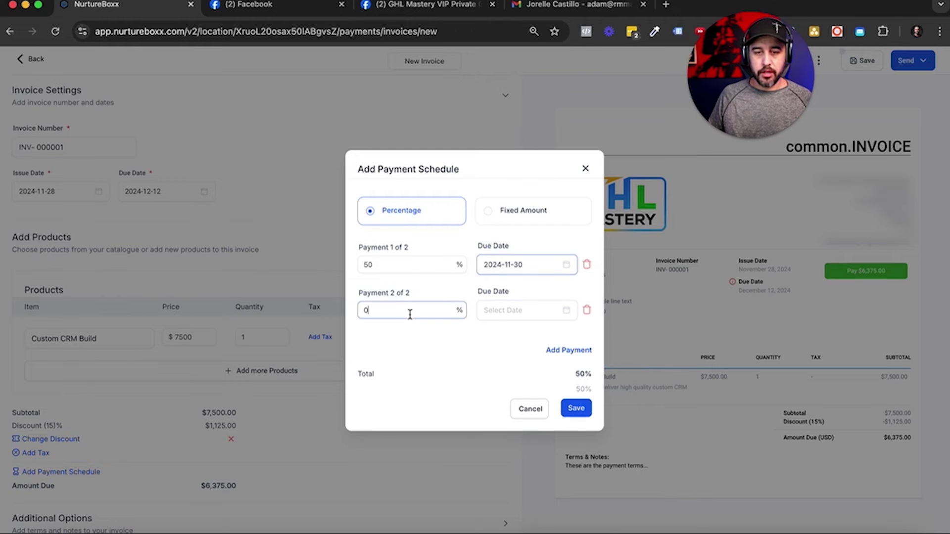
key("BackSpace")
type("50")
left_click(565, 312)
left_click(597, 333)
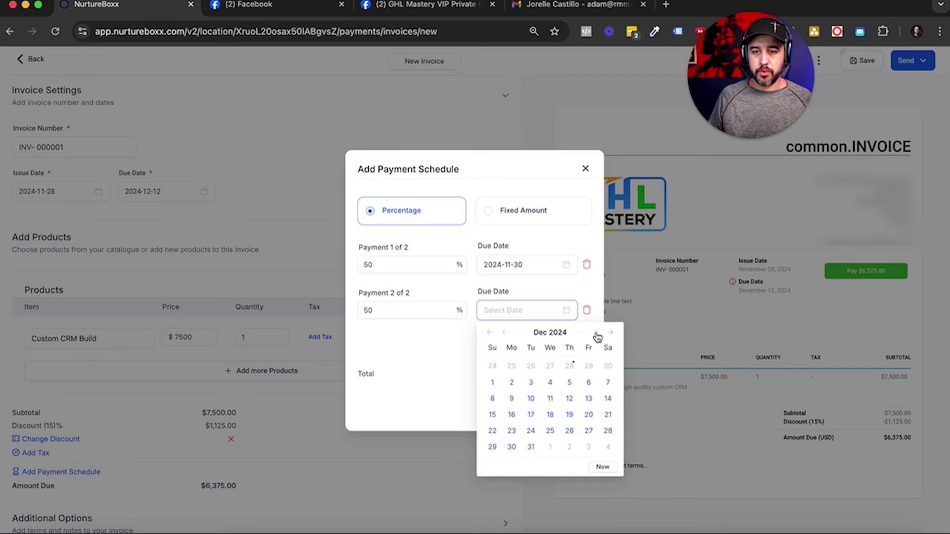
left_click(569, 399)
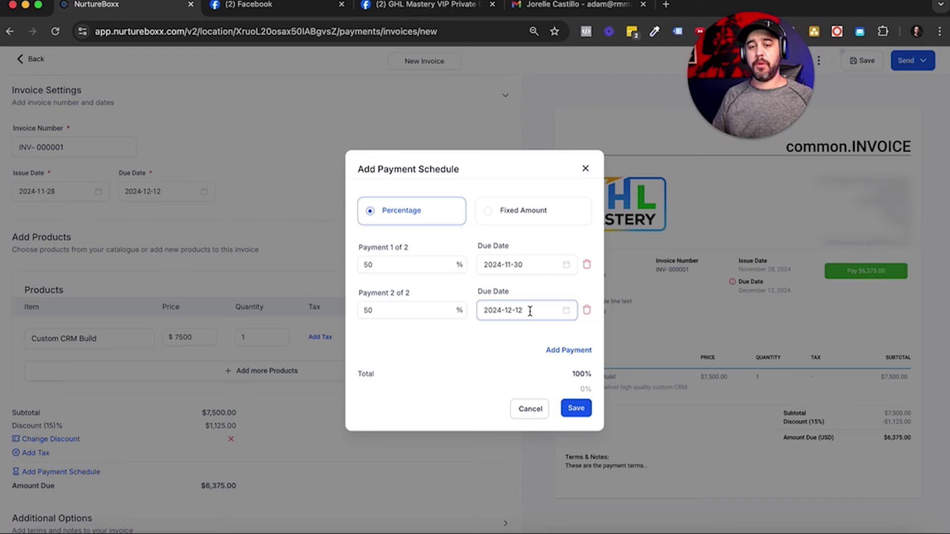
left_click(524, 310)
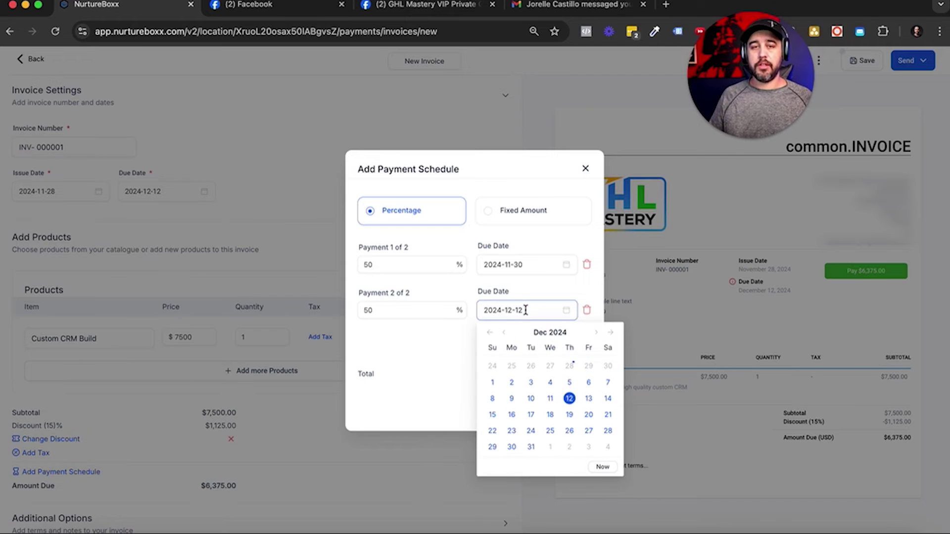
left_click(455, 330)
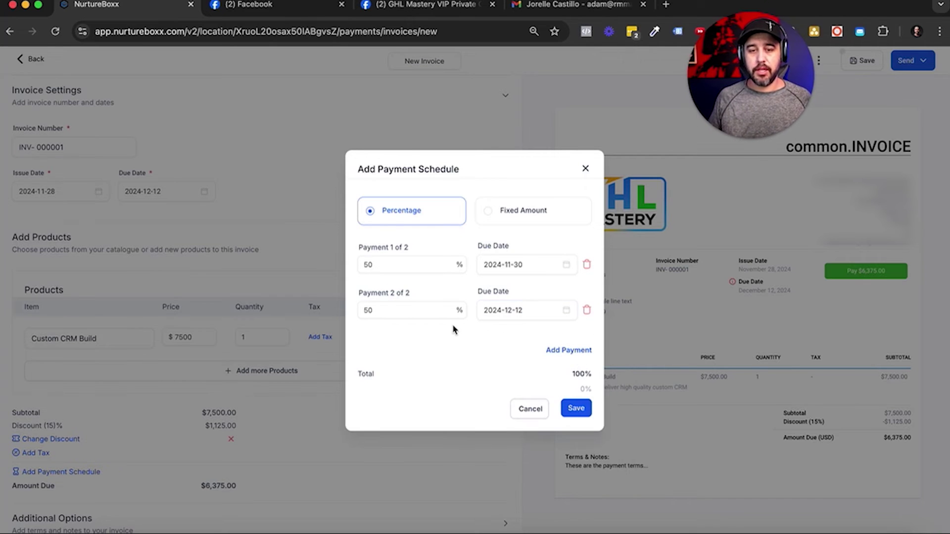
left_click(576, 408)
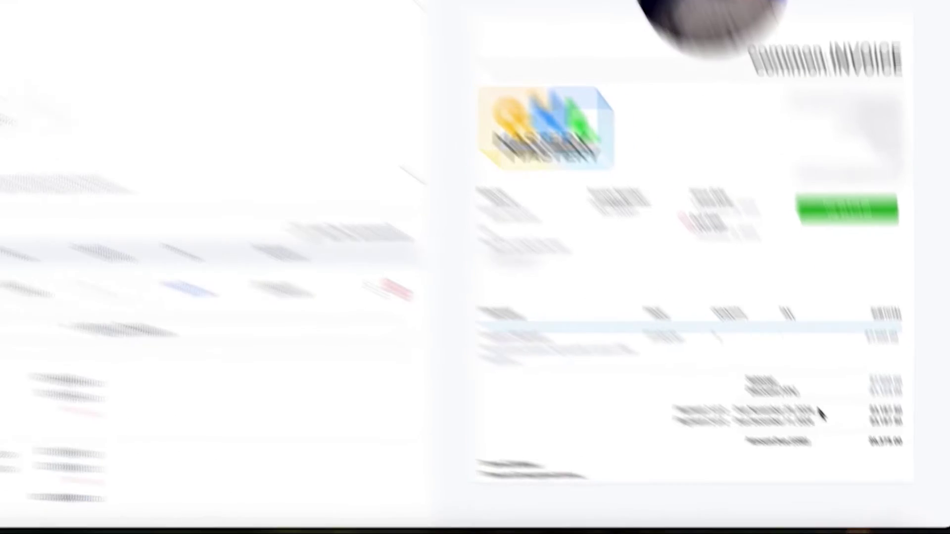
Check the two $3,187.50 instalments and their due dates in the invoice preview
left_click_drag(839, 438, 768, 436)
left_click(804, 400)
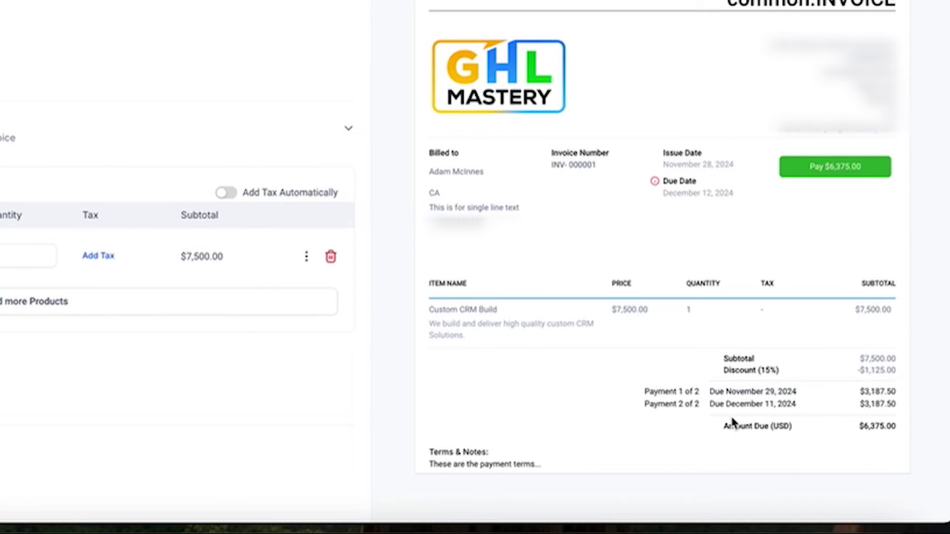
left_click_drag(710, 395, 893, 392)
left_click(903, 393)
left_click_drag(713, 404, 917, 421)
left_click(917, 421)
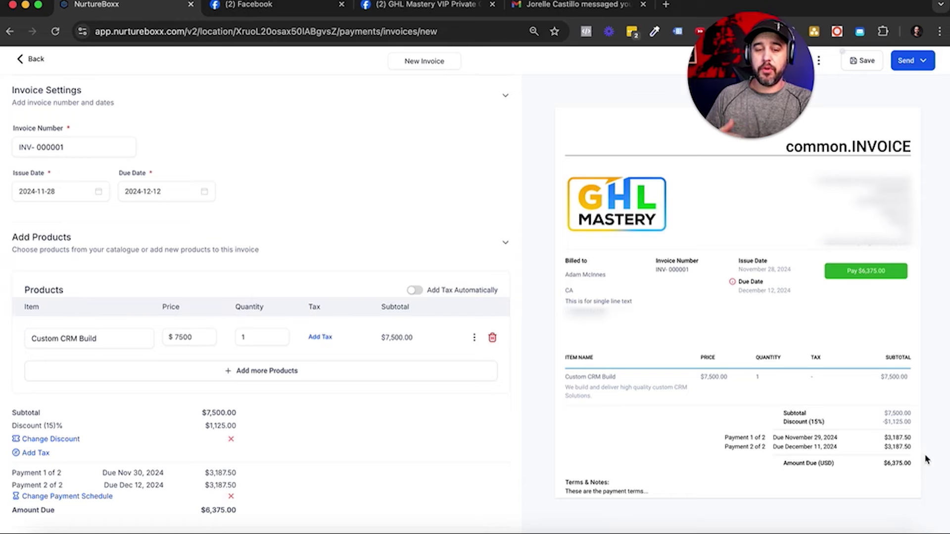
scroll(462, 409, "down", 1)
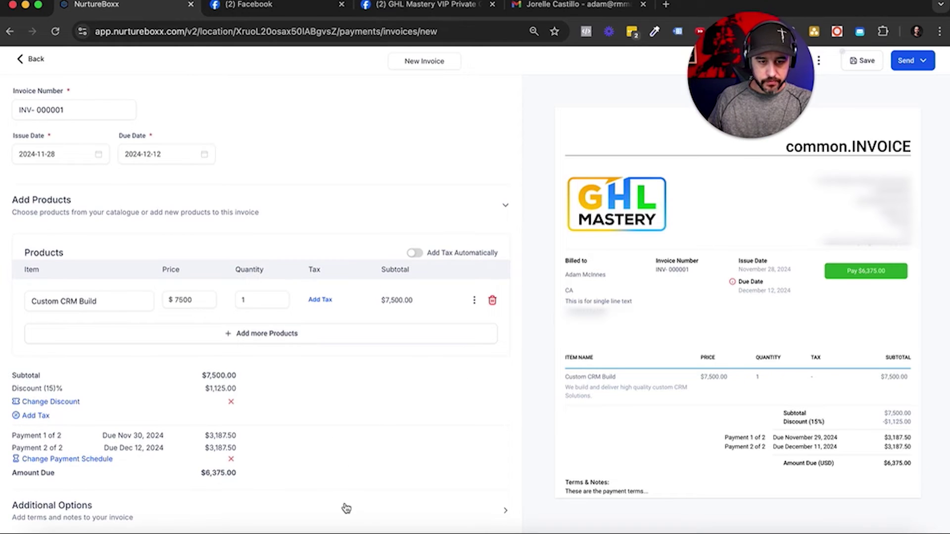
Add the note "These are the payment terms..." above the existing Terms & Notes text
left_click(373, 517)
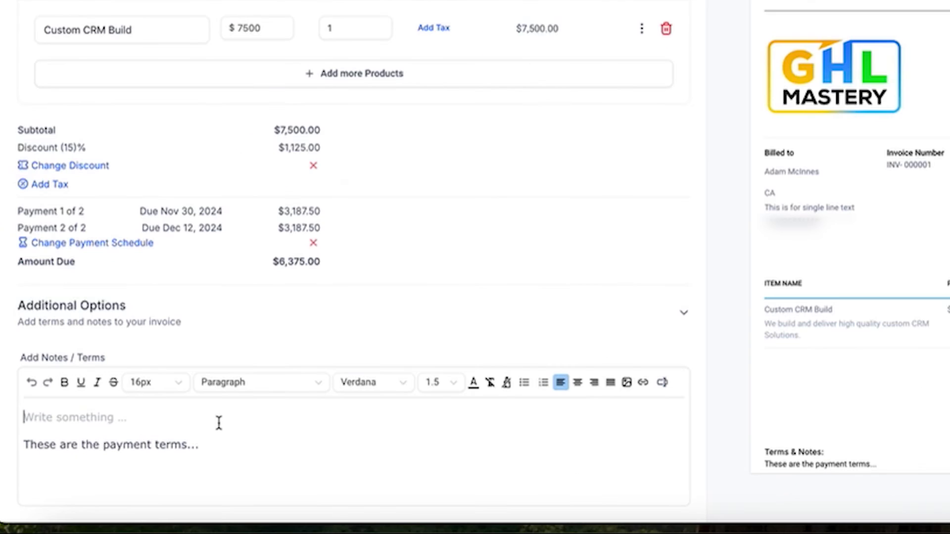
left_click(217, 445)
left_click_drag(217, 446, 25, 437)
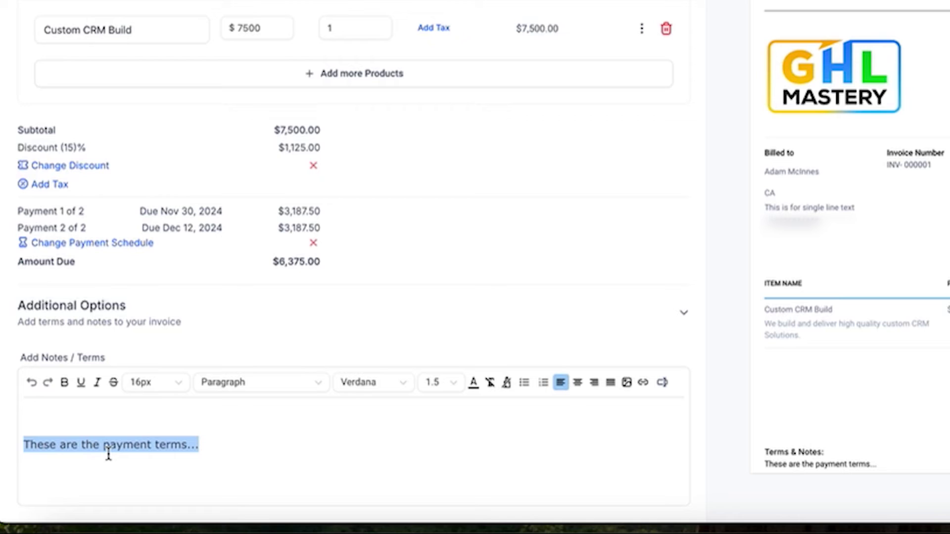
left_click(135, 461)
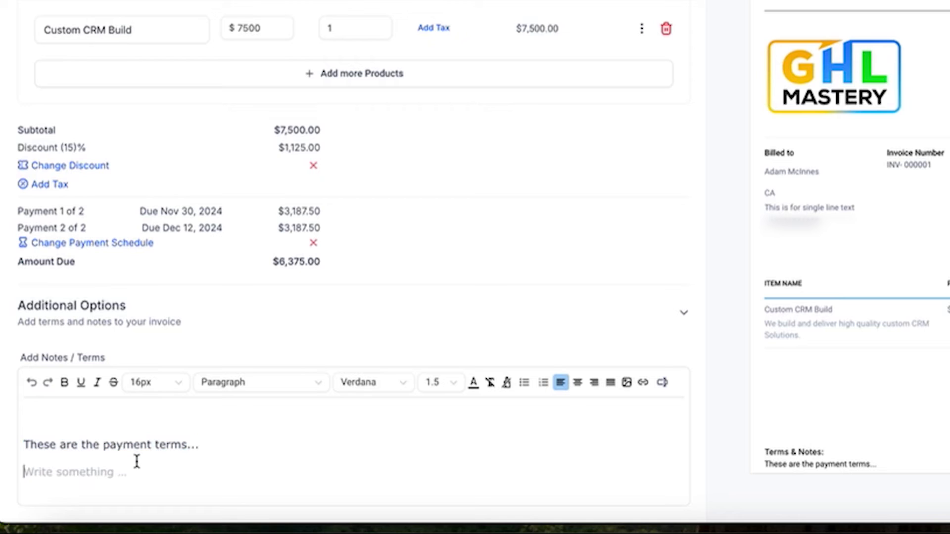
left_click(71, 418)
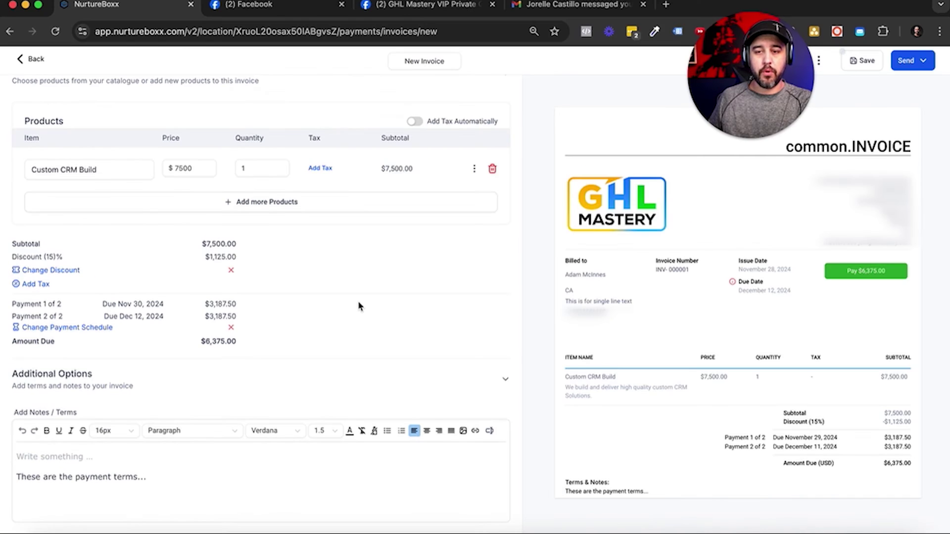
left_click_drag(741, 105, 243, 516)
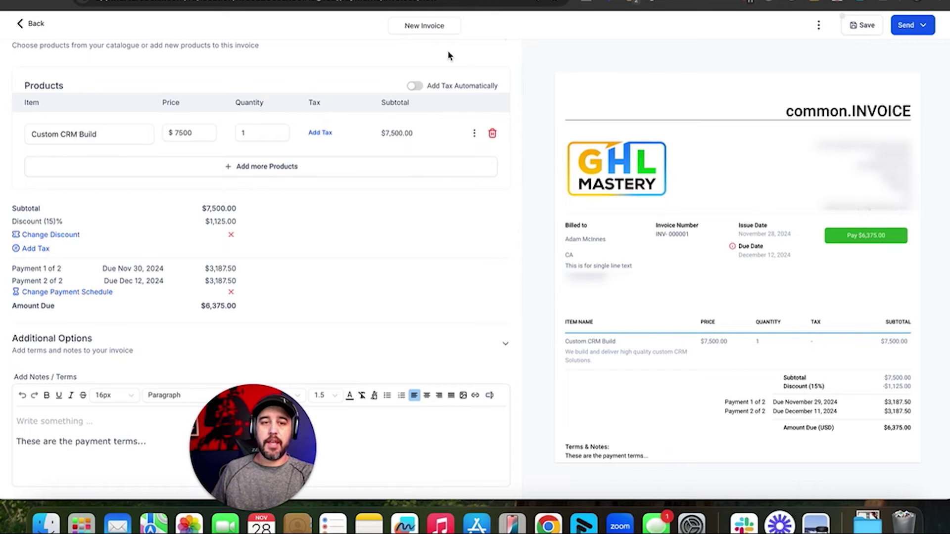
left_click_drag(403, 25, 448, 26)
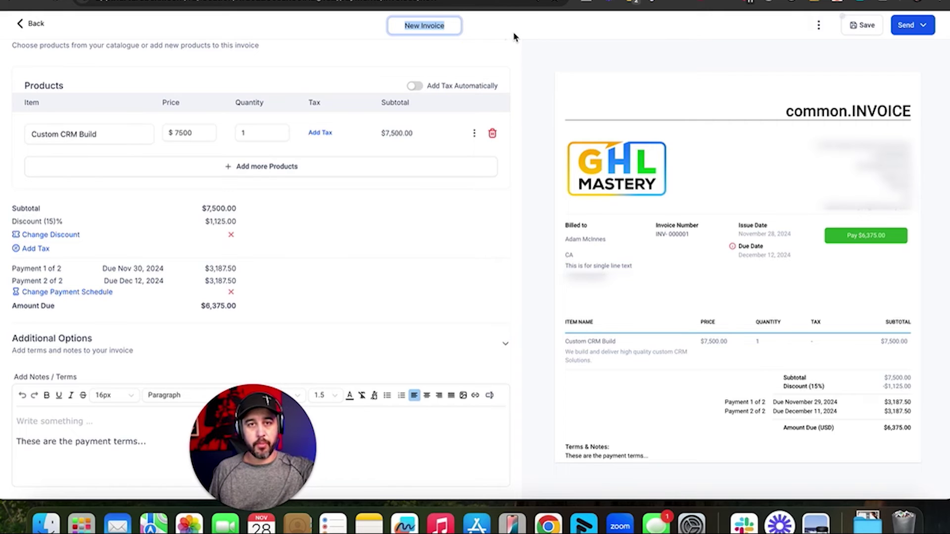
Save the invoice and return to the Invoices list, where INV-000001 shows as a $6,375.00 draft
left_click(609, 28)
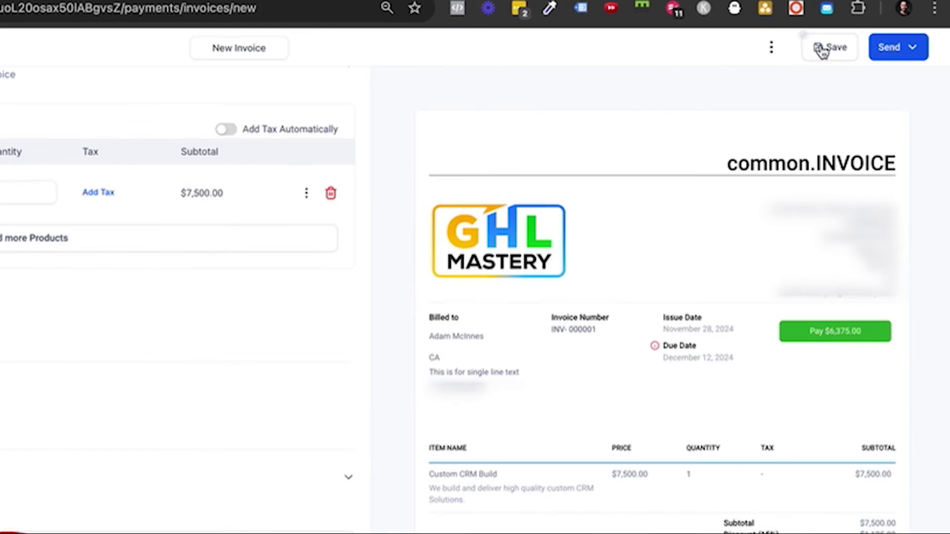
left_click(855, 25)
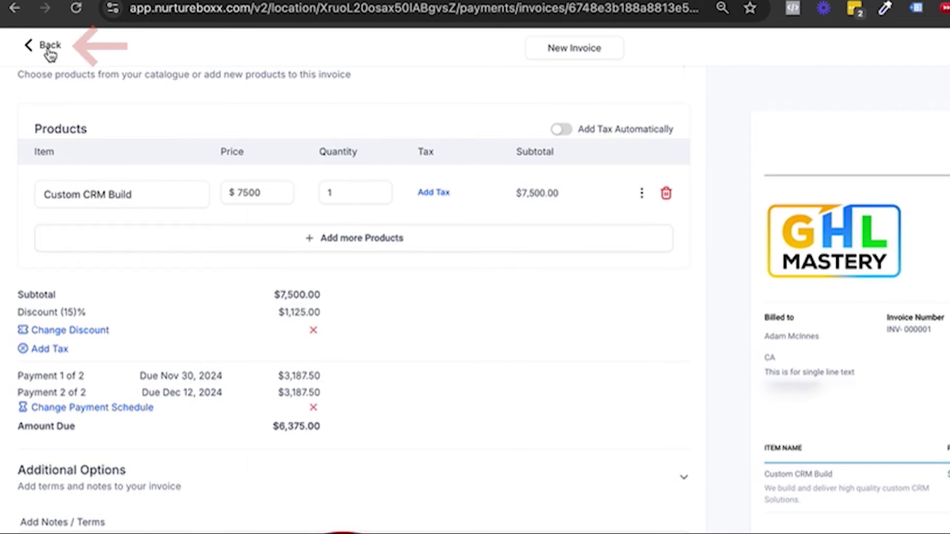
left_click(32, 26)
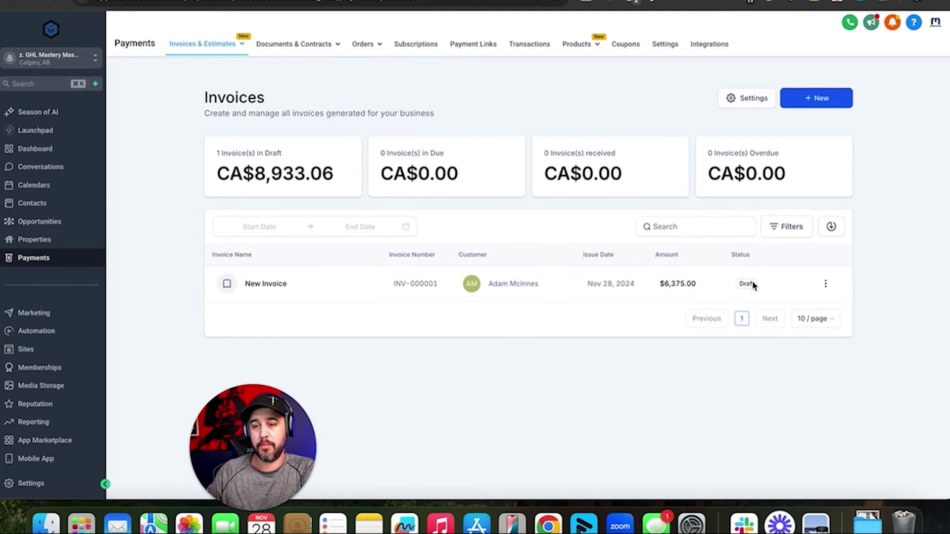
left_click(825, 283)
Reopen the INV-000001 draft in the invoice editor from its row menu
left_click(820, 216)
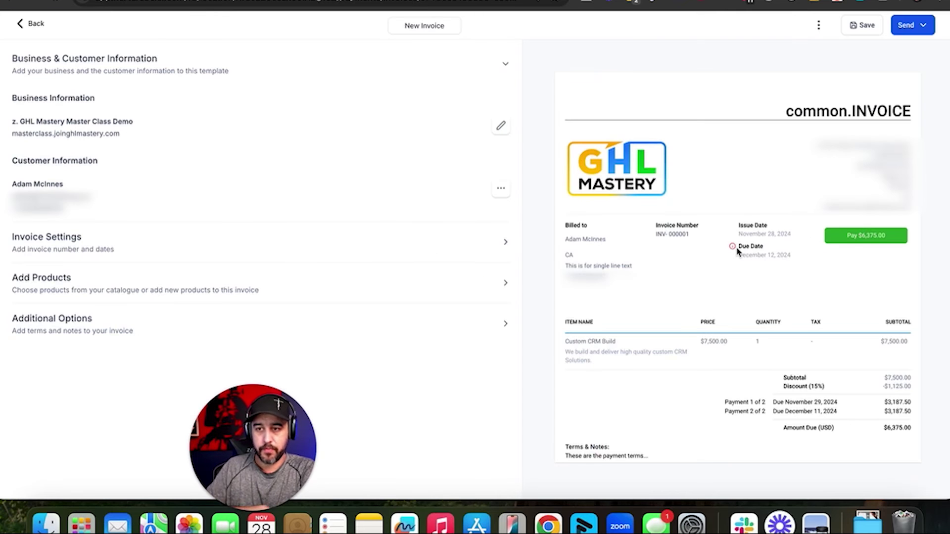
left_click(819, 24)
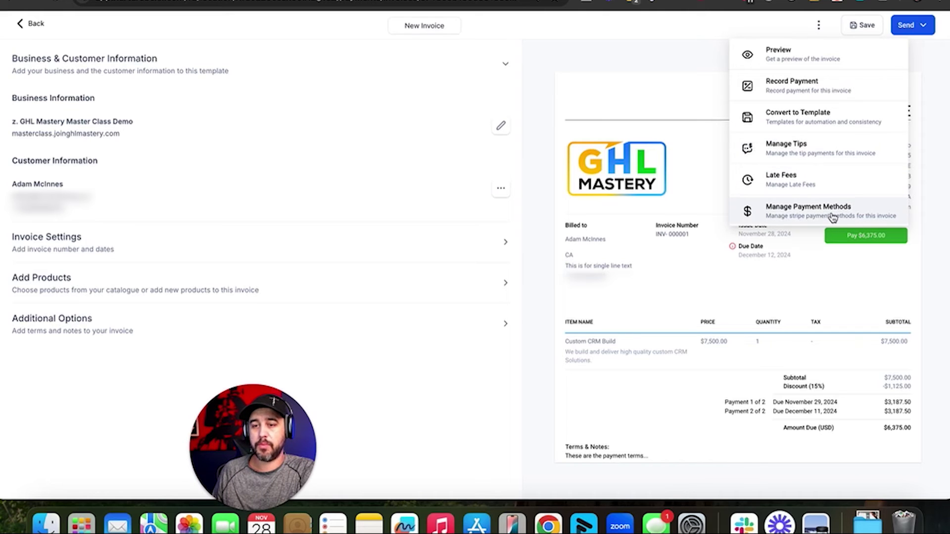
Start sending the invoice and retitle it with the customer's full name
left_click(923, 31)
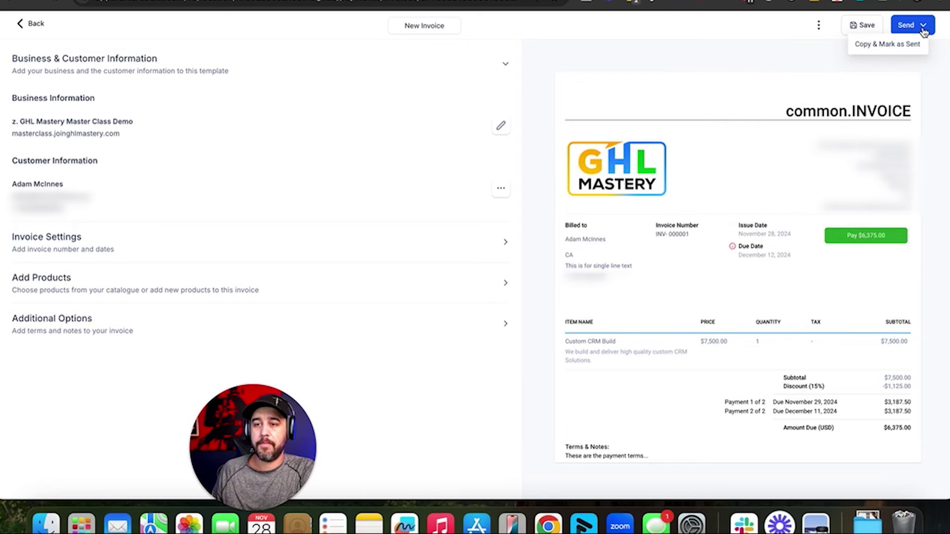
left_click(907, 26)
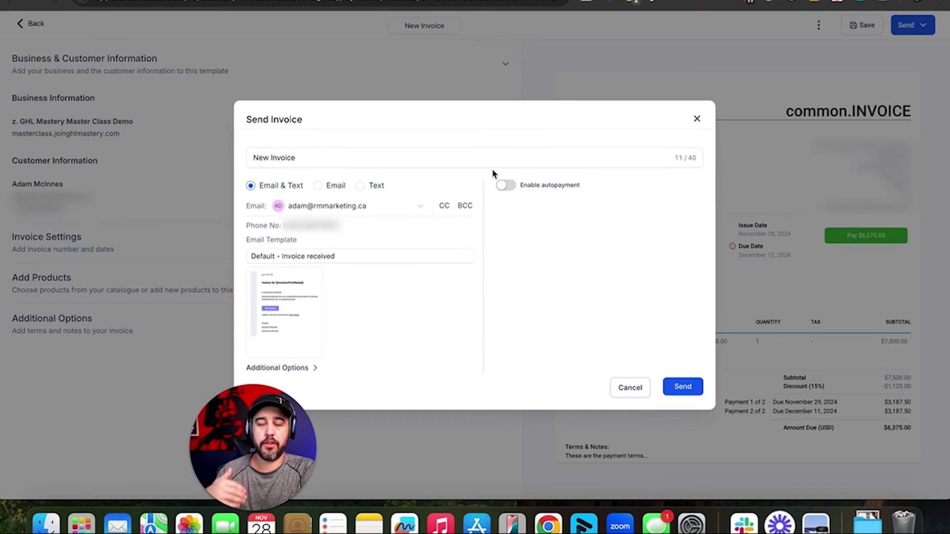
left_click_drag(316, 156, 242, 163)
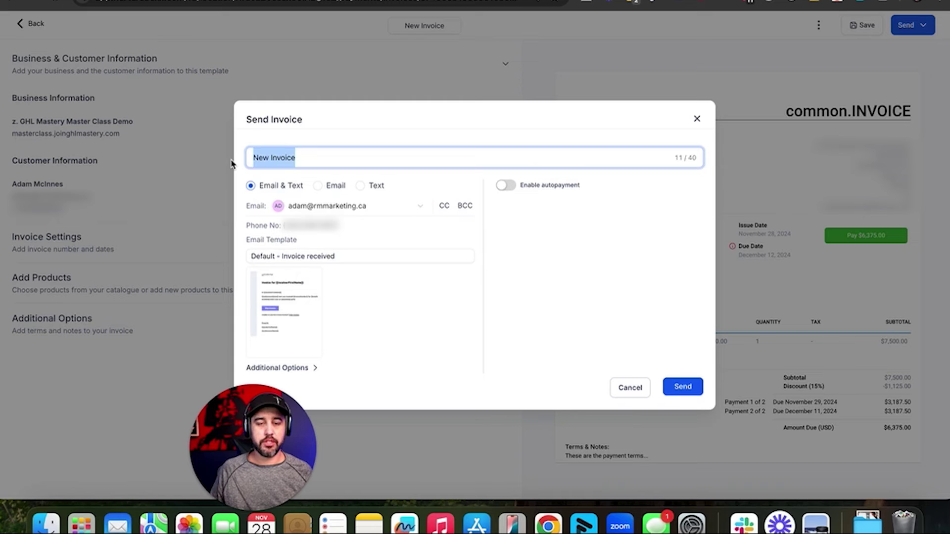
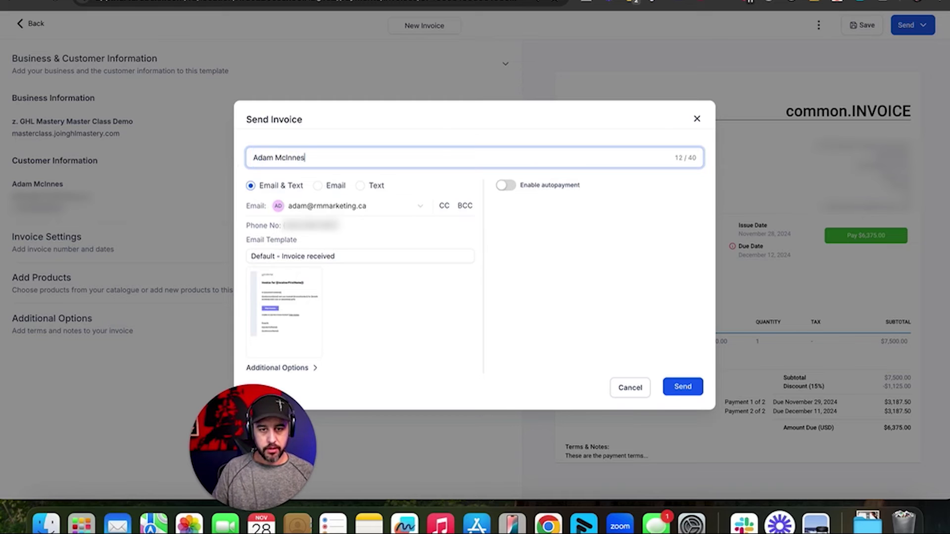
Set delivery to Email & Text and open the Default - Invoice received template for editing
left_click(318, 186)
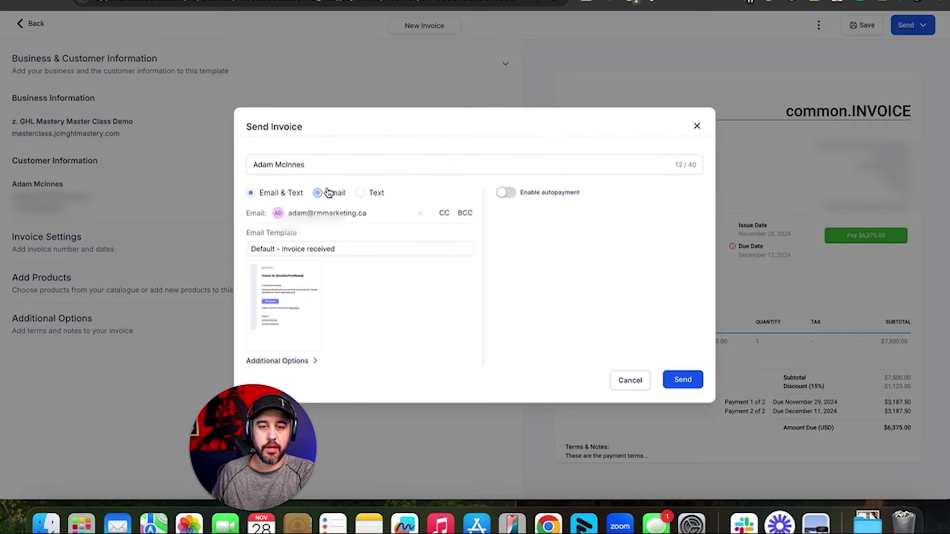
left_click(292, 195)
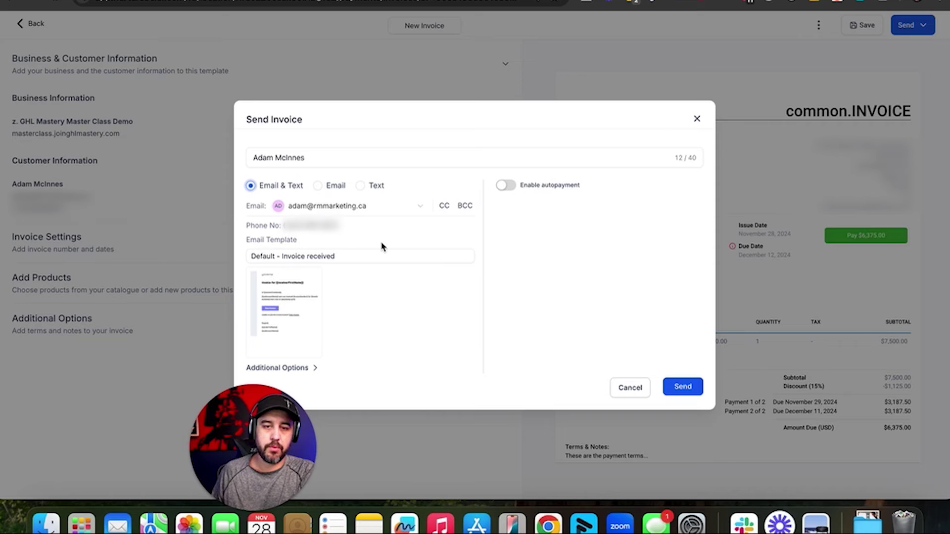
mouse_move(271, 311)
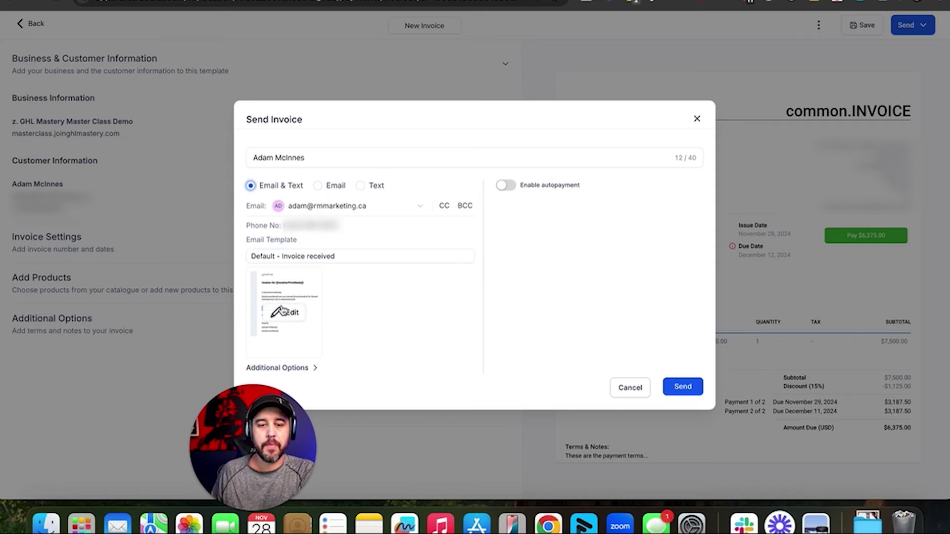
left_click_drag(357, 255, 242, 257)
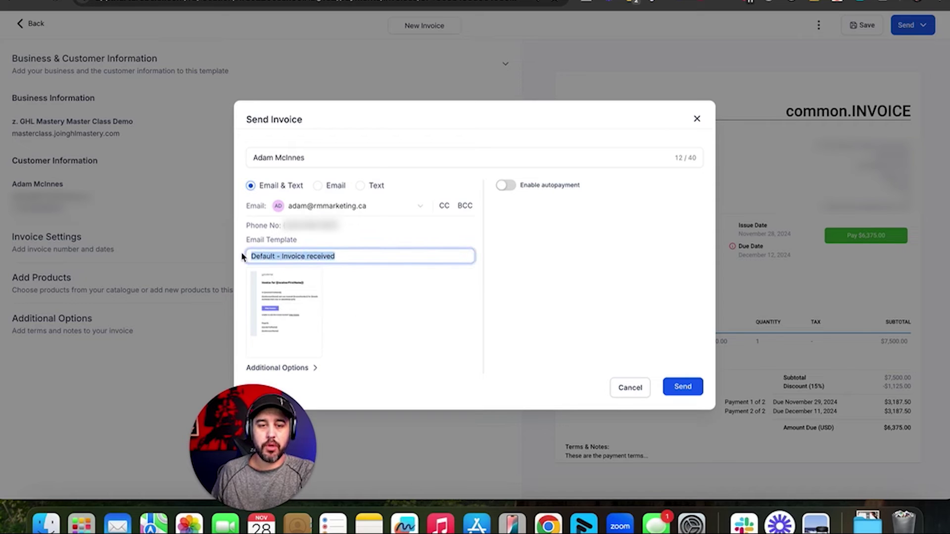
left_click(365, 288)
left_click(290, 314)
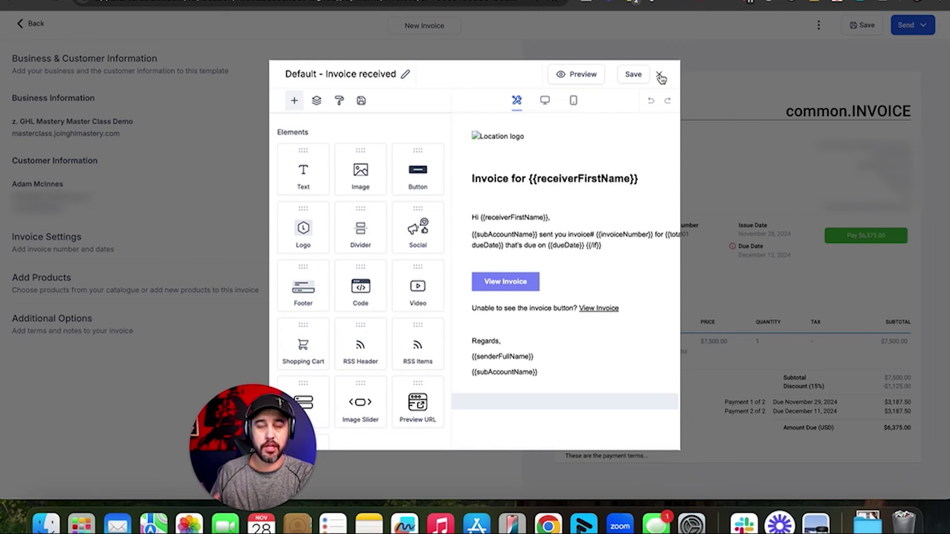
Close the Default - Invoice received template editor without changing it
left_click(659, 75)
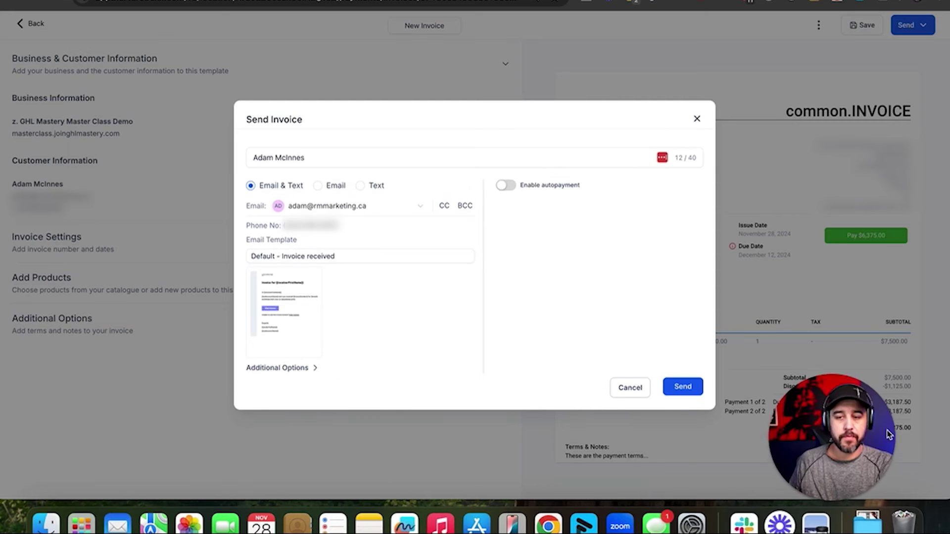
Set Payment Mode to Test under Additional Options and send the invoice
left_click(303, 367)
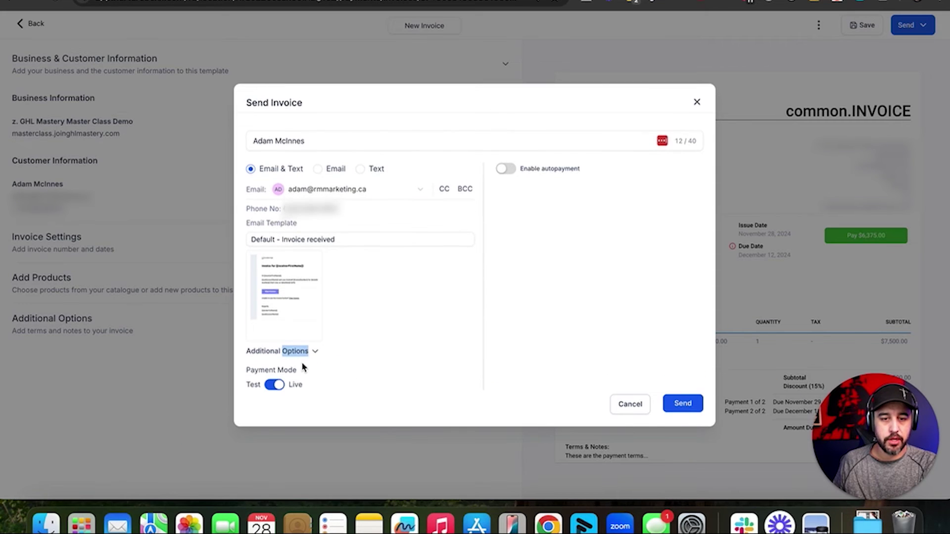
left_click(276, 386)
left_click(277, 389)
left_click(279, 391)
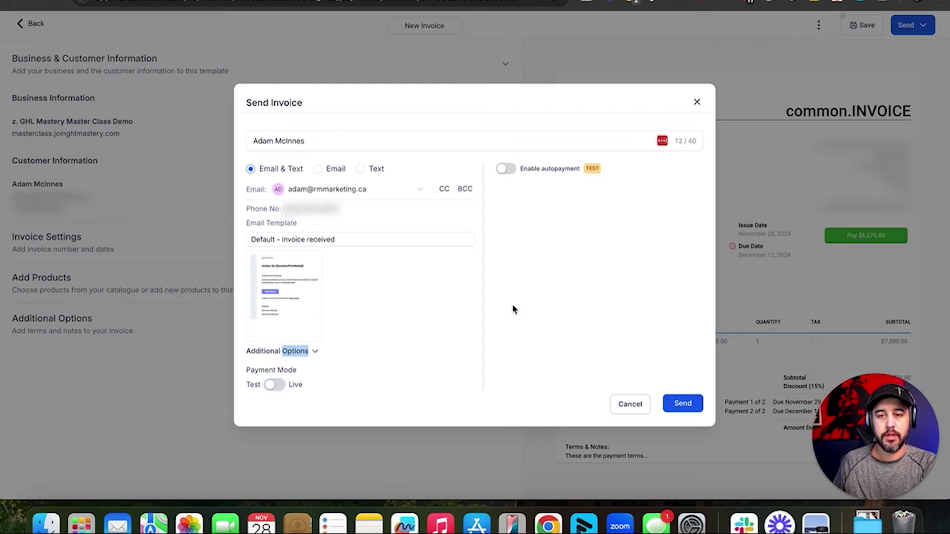
left_click(684, 412)
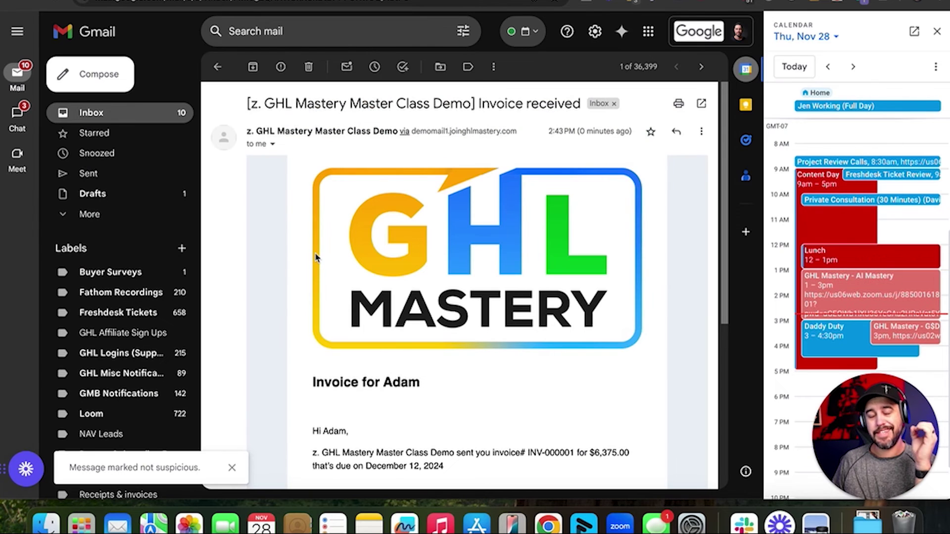
Scroll the Invoice received email down to its View Invoice button, reviewing the greeting
scroll(316, 257, "down", 2)
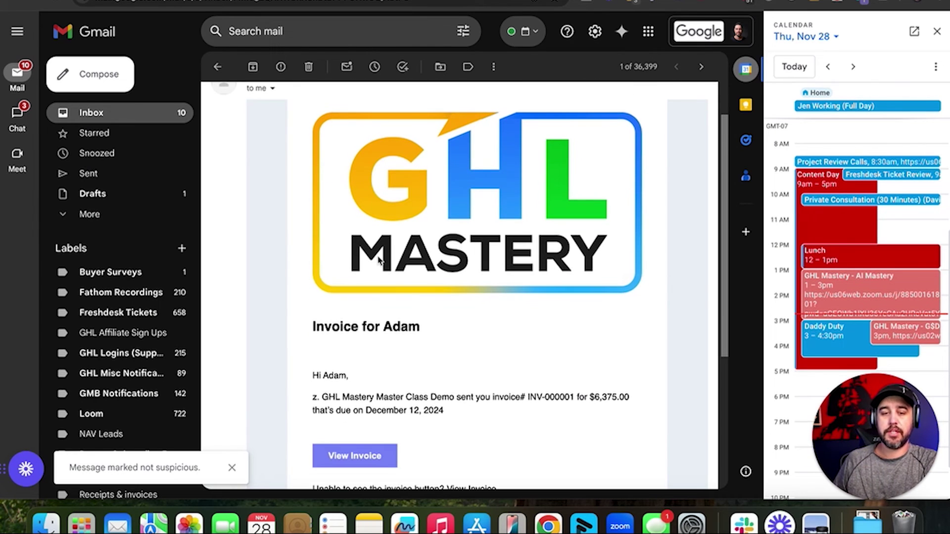
scroll(331, 234, "down", 1)
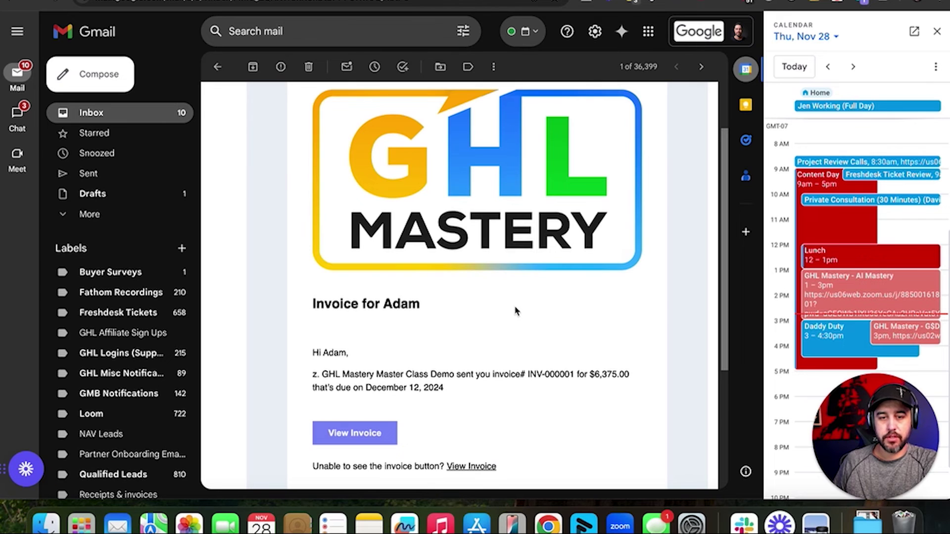
left_click_drag(312, 353, 472, 331)
scroll(316, 342, "down", 2)
left_click(314, 335)
Open invoice INV-000001 from the email and start paying the first $3,187.50 instalment
left_click_drag(477, 332, 556, 346)
left_click(479, 360)
left_click_drag(465, 354, 366, 346)
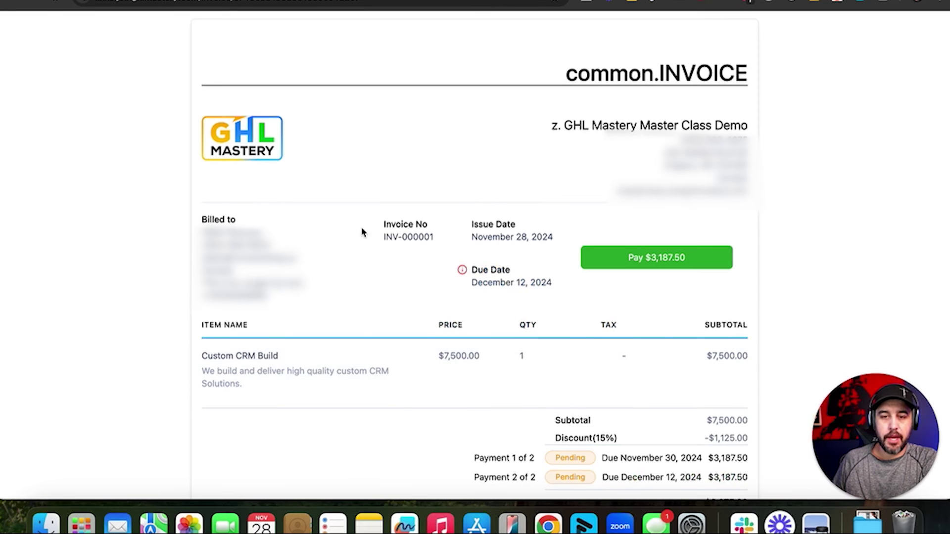
scroll(323, 238, "down", 4)
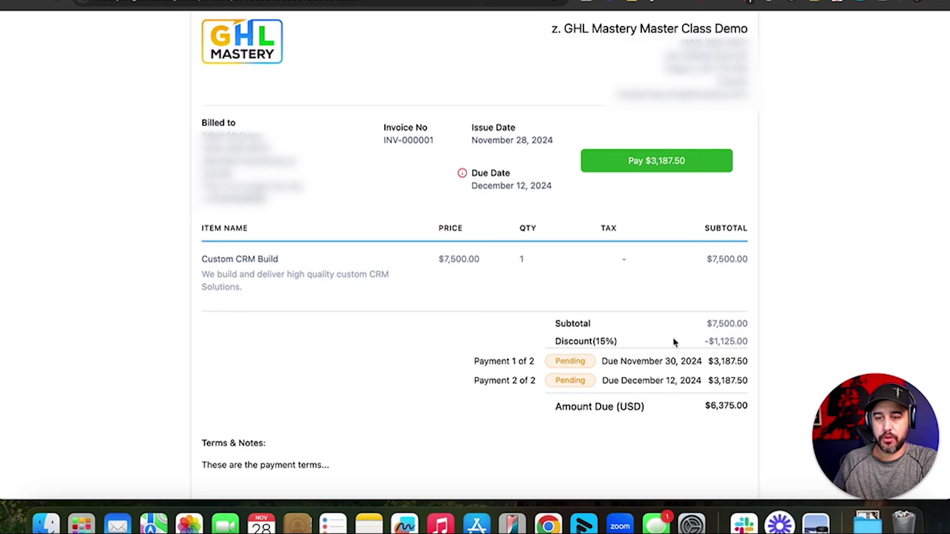
left_click_drag(478, 365, 573, 365)
left_click(511, 377)
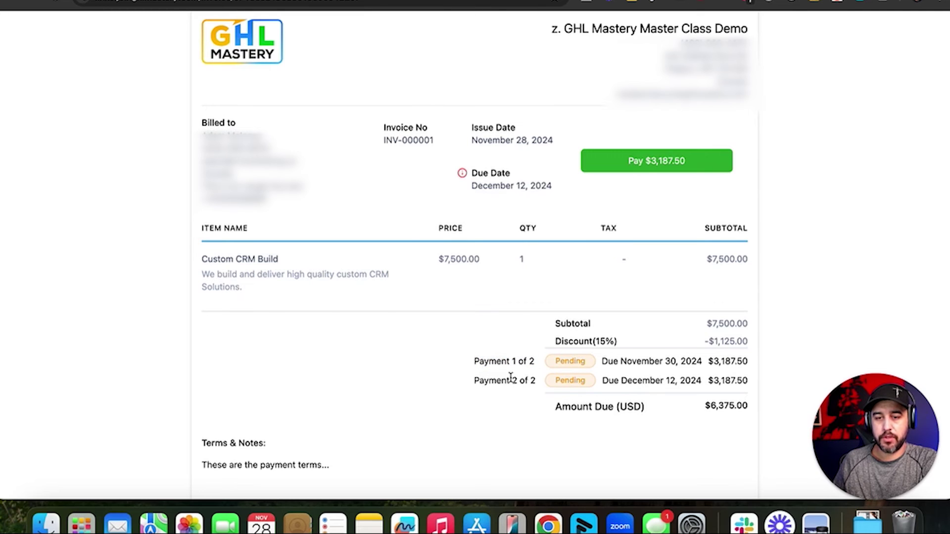
left_click(655, 168)
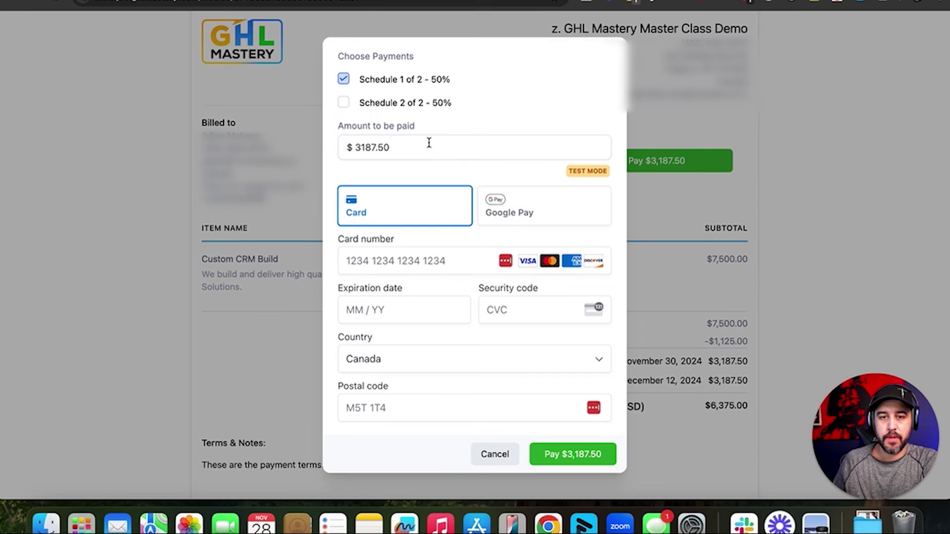
Include both instalments so the payment totals $6,375.00
left_click(344, 103)
left_click(346, 105)
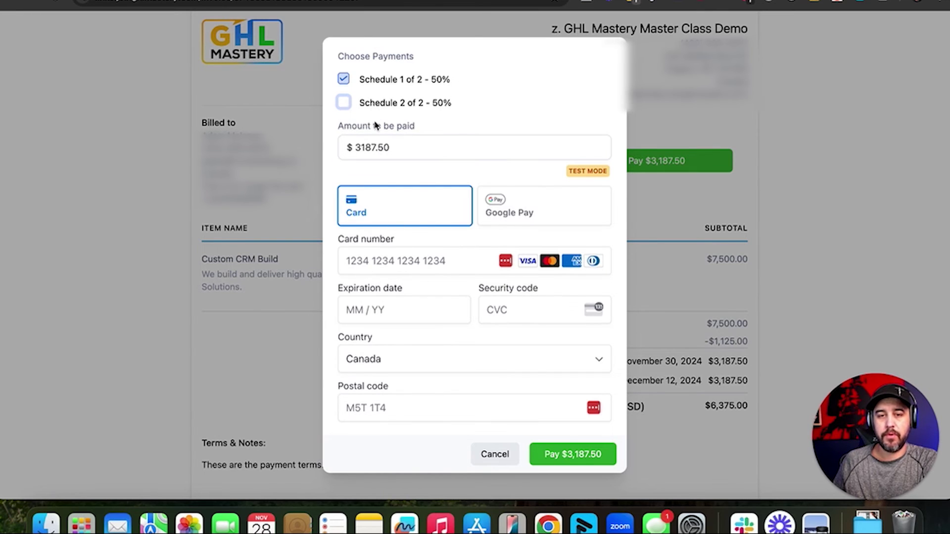
left_click(345, 102)
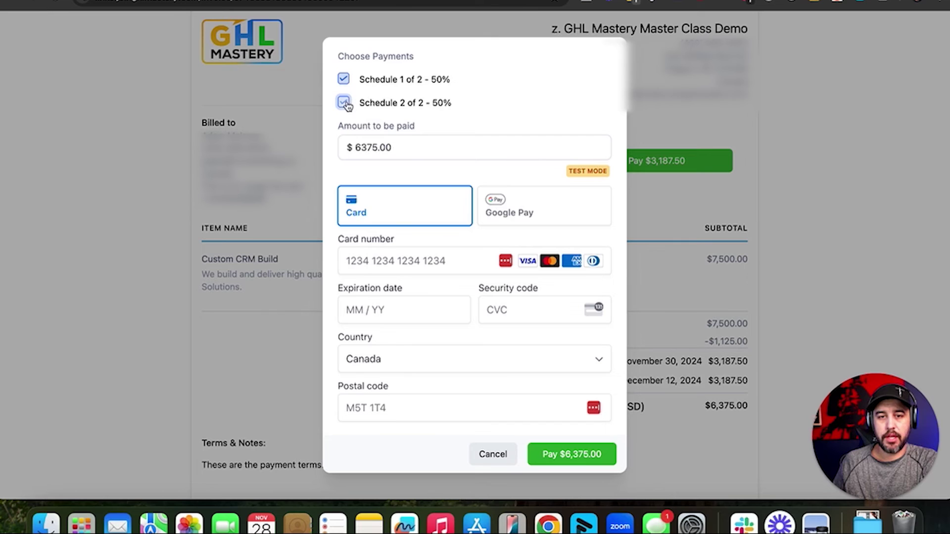
Enter the test card details and postal code, then submit the $6,375.00 payment
left_click(411, 267)
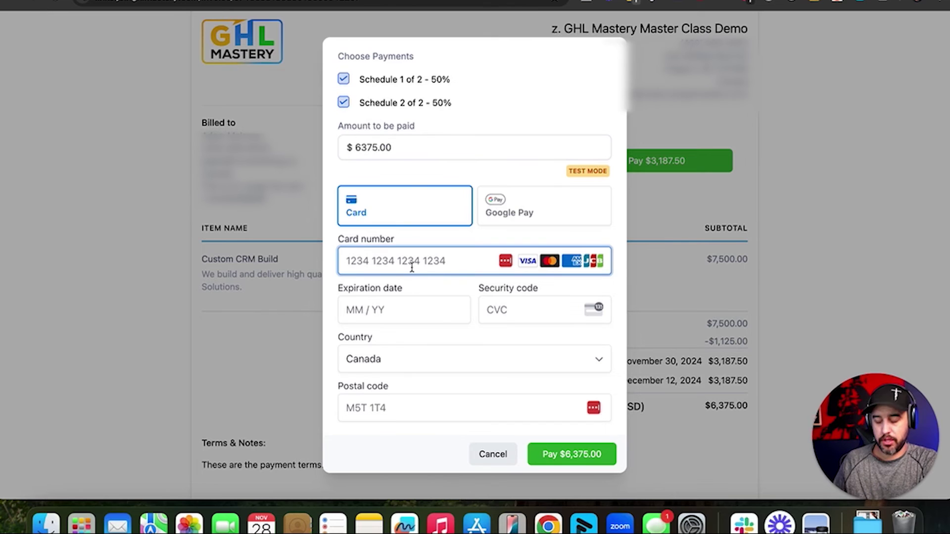
type("4242 42")
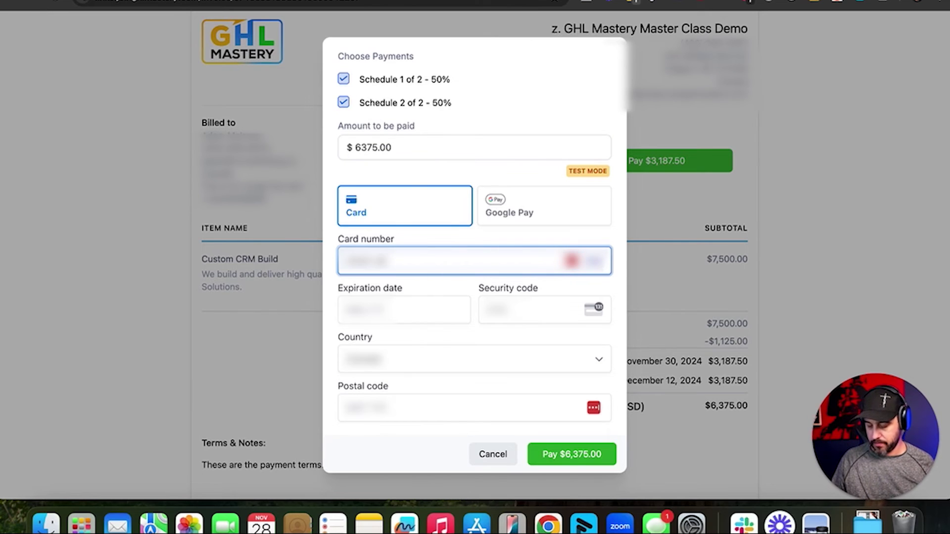
type("42 4242 4242")
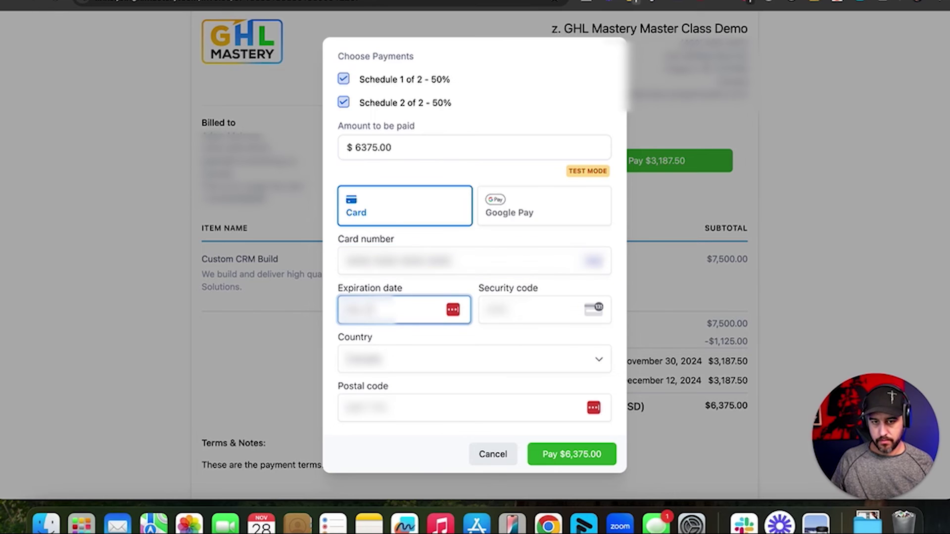
type("4123")
key("Tab")
key("Tab")
type("12345")
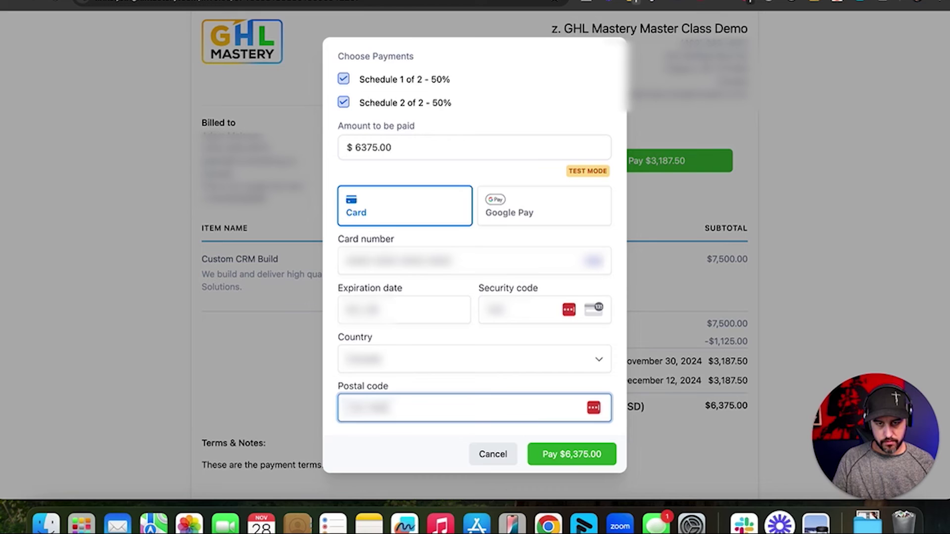
left_click(571, 451)
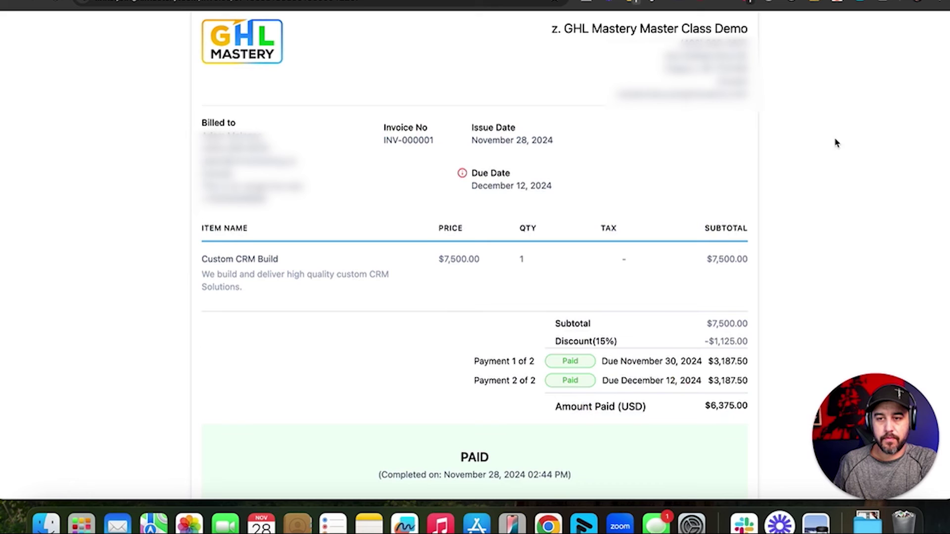
Return to the Invoices list and confirm INV-000001 for $6,375.00 shows Paid
scroll(543, 312, "down", 3)
scroll(542, 311, "up", 3)
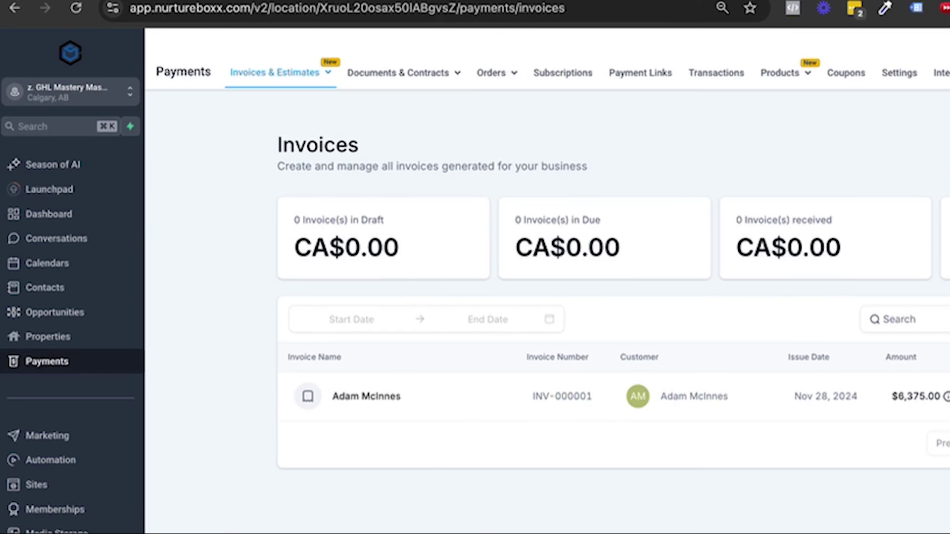
left_click(278, 72)
left_click(284, 154)
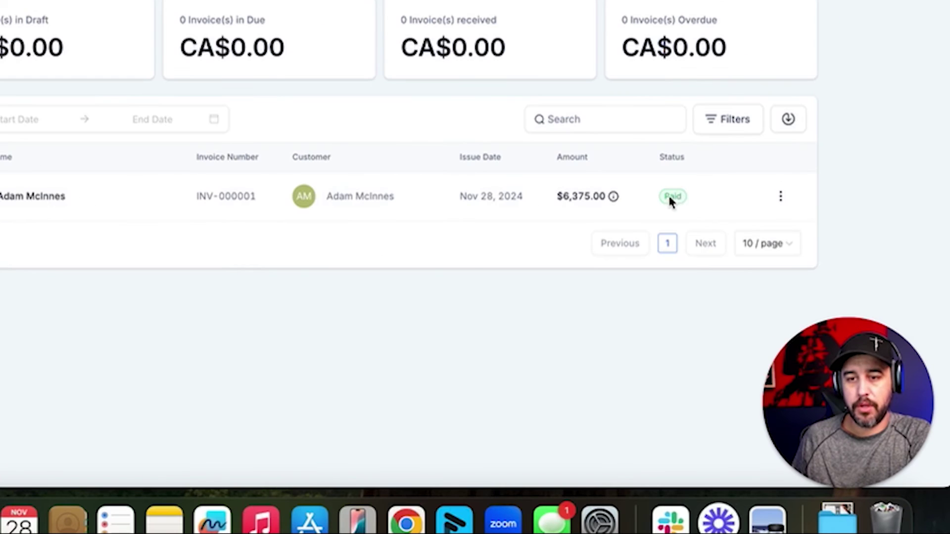
mouse_move(612, 199)
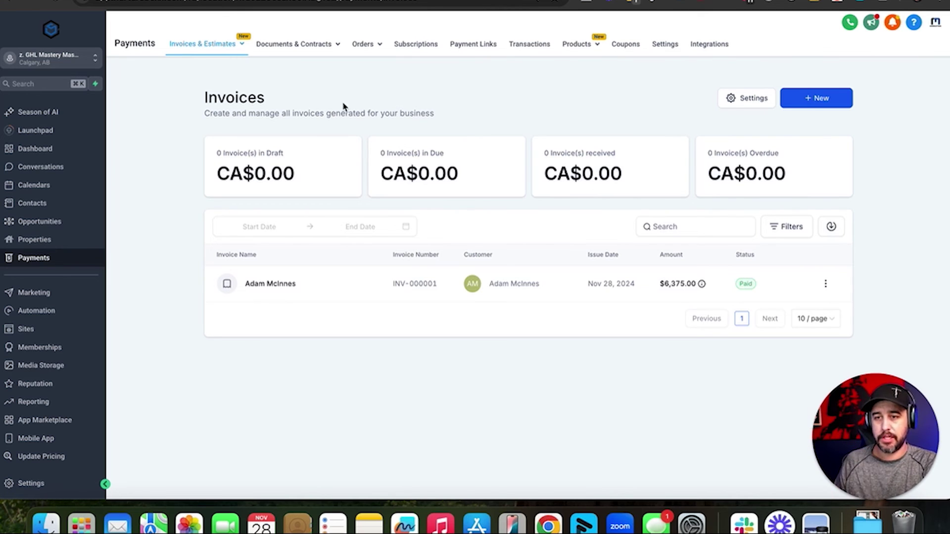
left_click(815, 102)
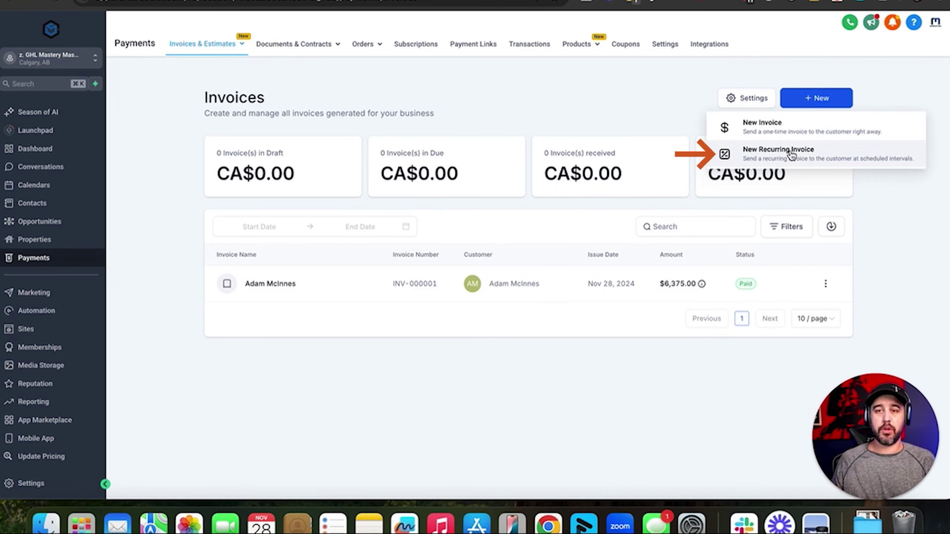
Start a new recurring invoice billed to the chosen customer
left_click(792, 154)
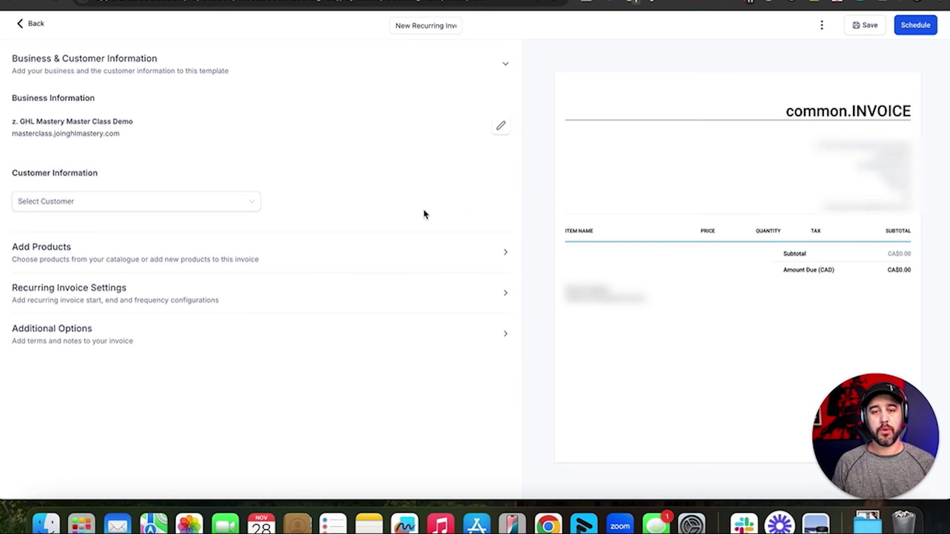
left_click(96, 203)
left_click(110, 261)
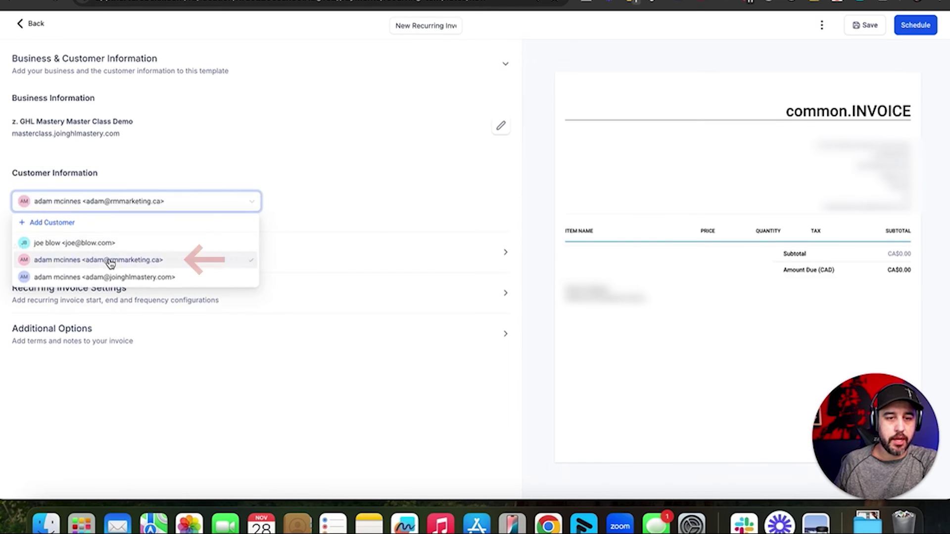
Add one Custom CRM Split Pay Option line at $1,250.00, leaving the discount empty
left_click(141, 251)
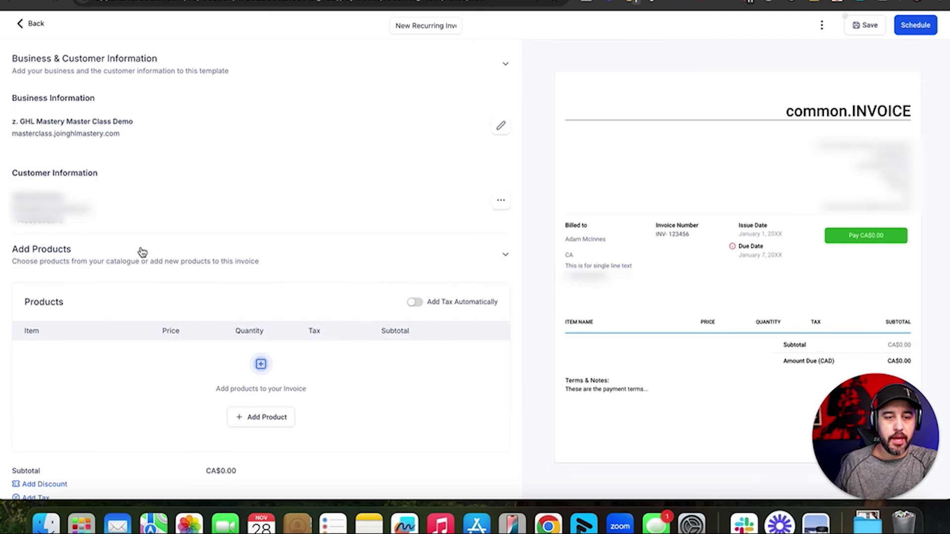
scroll(142, 253, "down", 3)
left_click(261, 293)
left_click(91, 272)
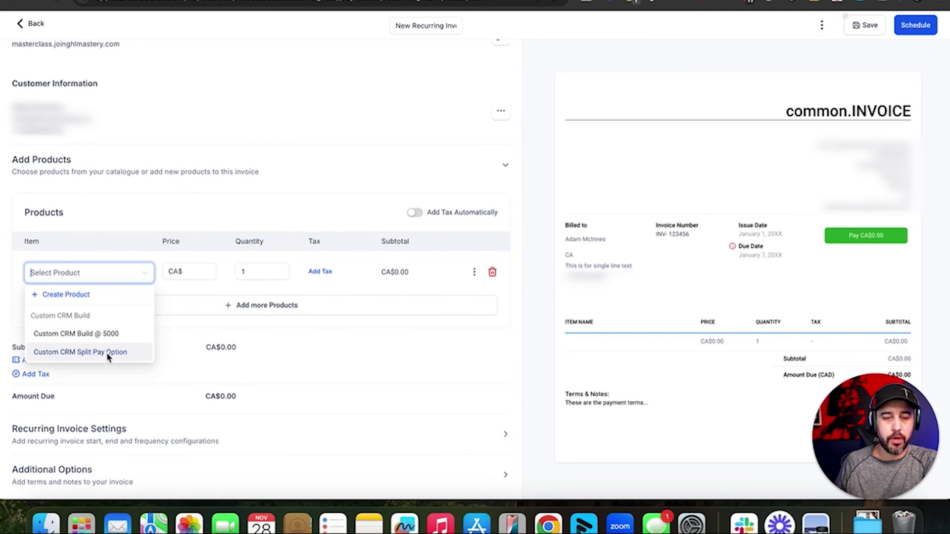
left_click(108, 353)
left_click(192, 273)
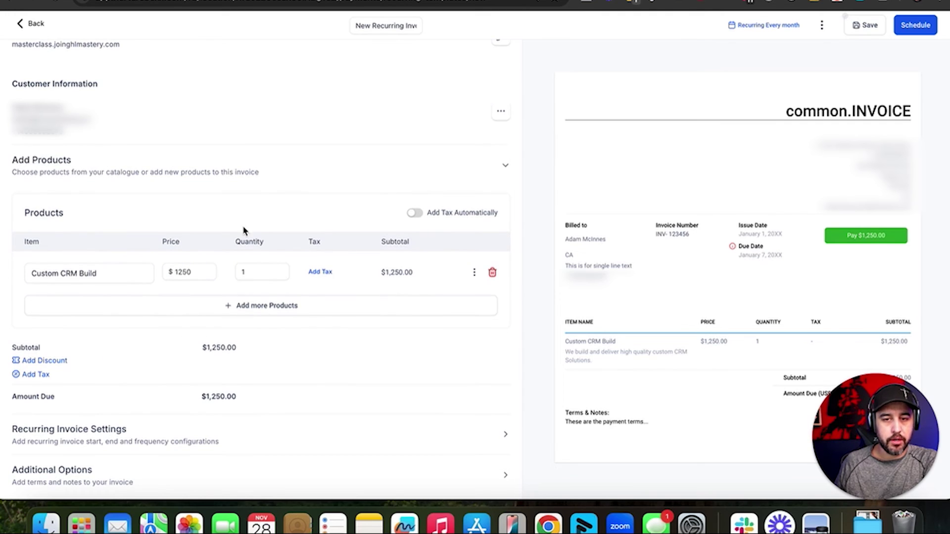
scroll(60, 359, "up", 3)
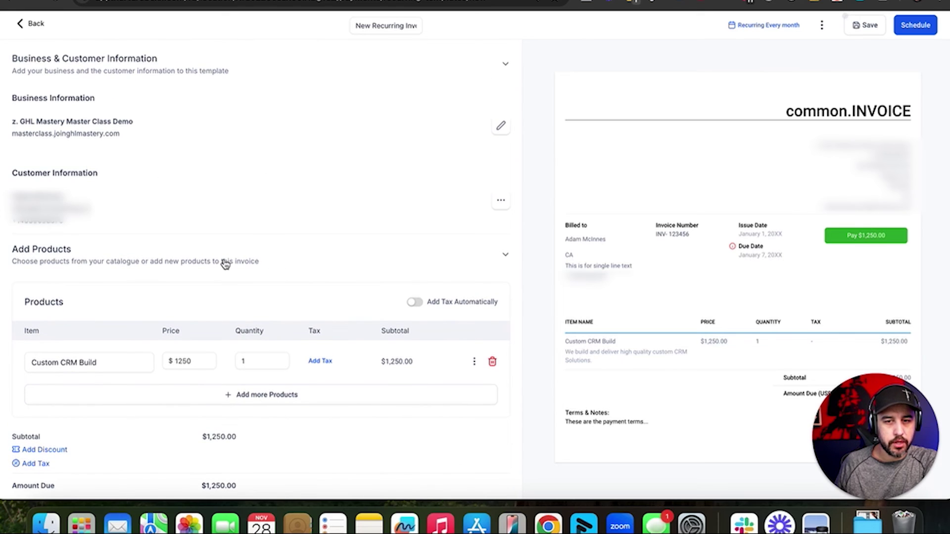
scroll(297, 242, "down", 3)
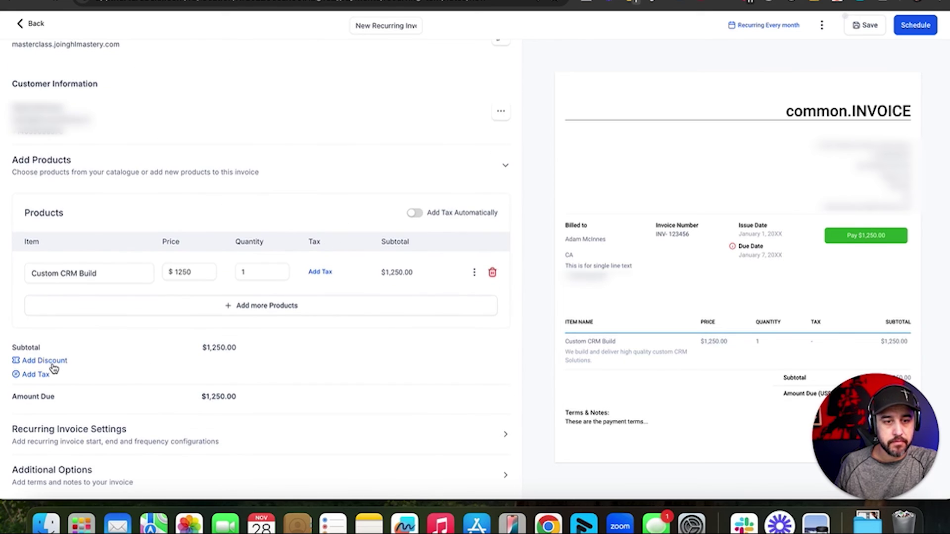
left_click(52, 363)
left_click(416, 356)
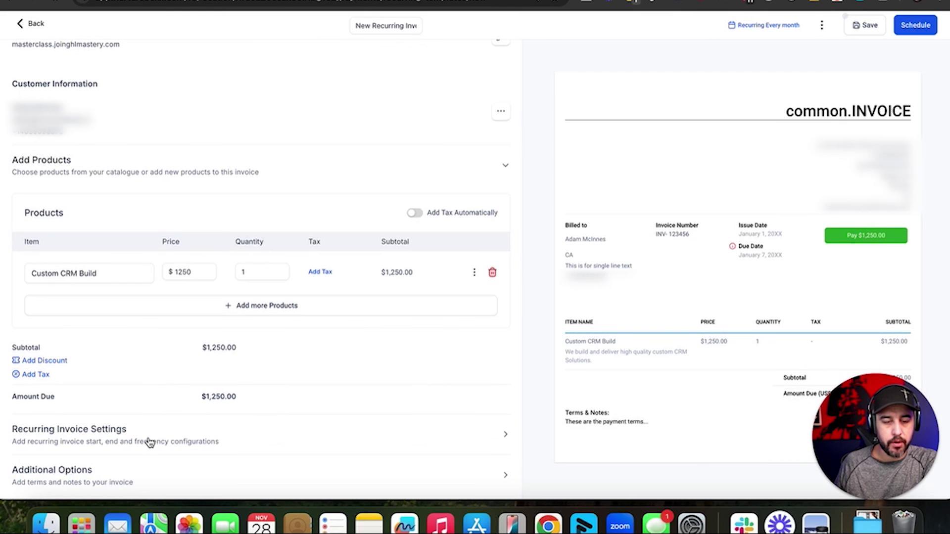
left_click(149, 443)
Schedule the recurrence to start 2024-11-28 and end by 2025-04-28
scroll(257, 403, "down", 3)
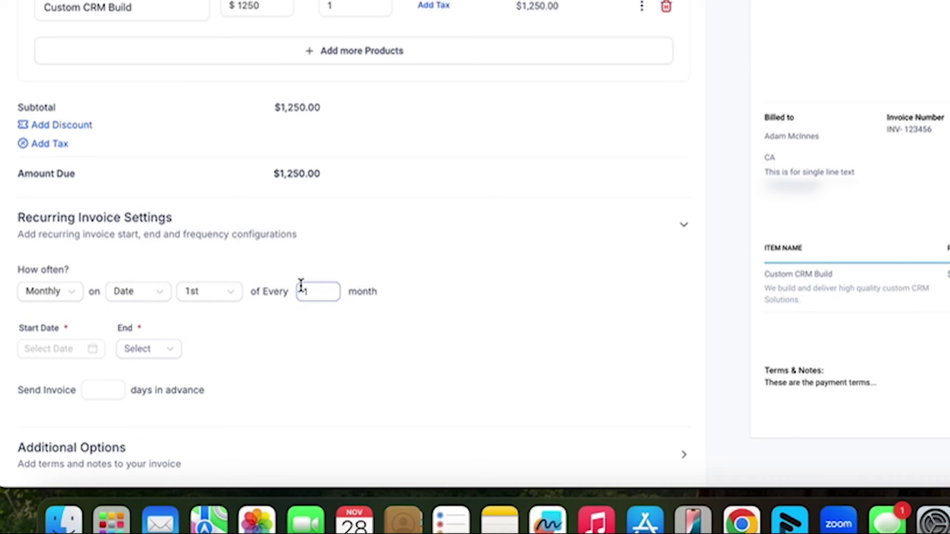
left_click(57, 349)
left_click(149, 302)
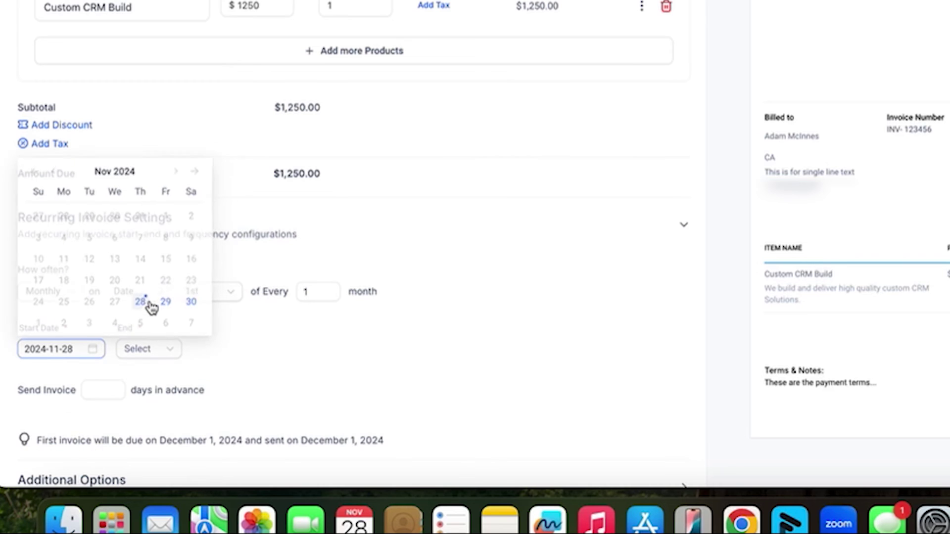
left_click(166, 349)
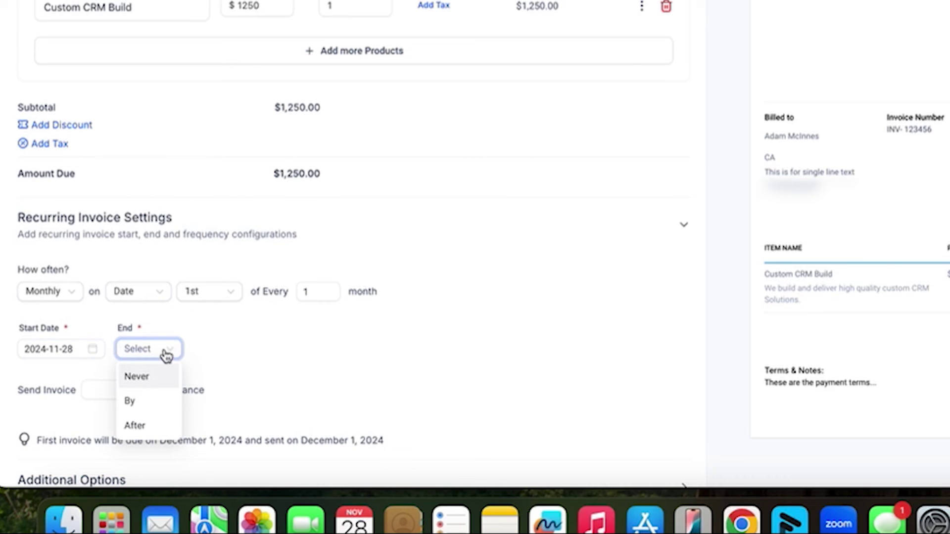
left_click(149, 405)
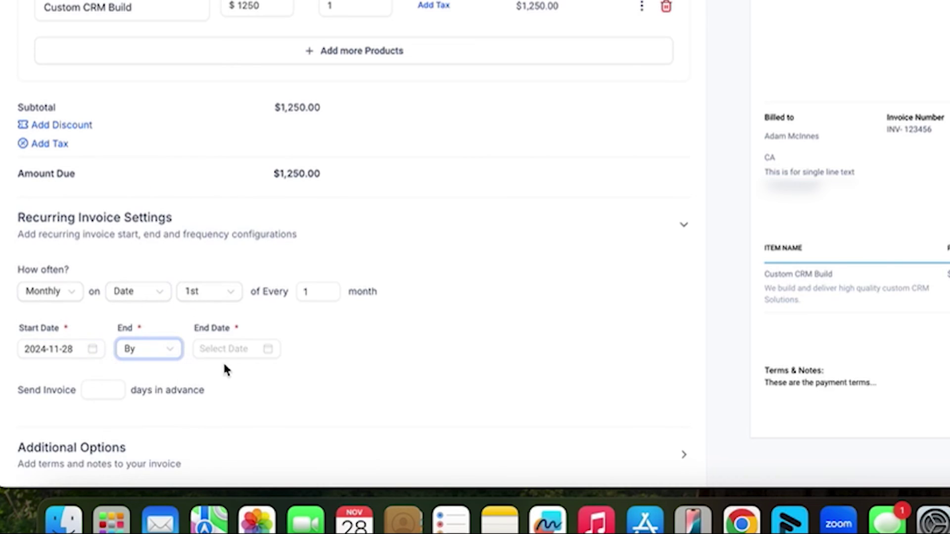
left_click(233, 350)
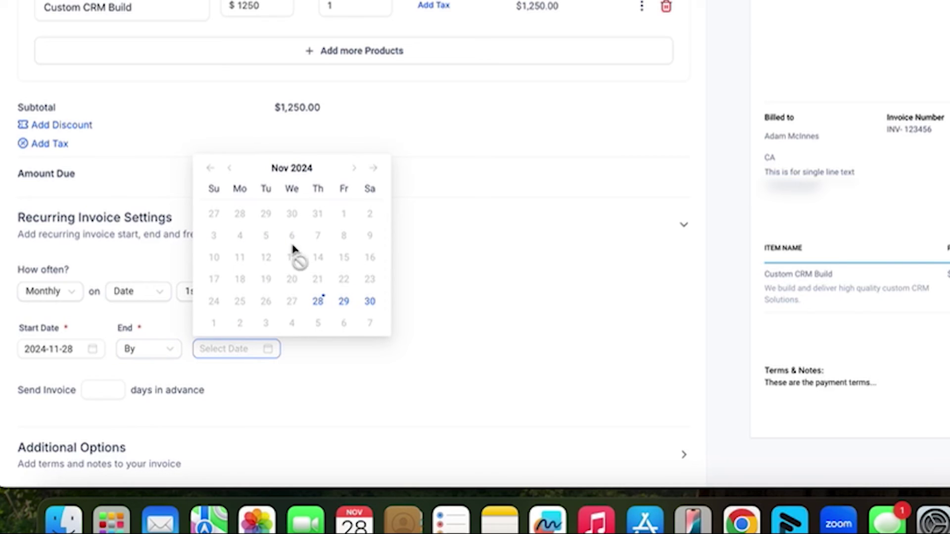
left_click(355, 168)
left_click(355, 169)
left_click(356, 169)
double_click(355, 168)
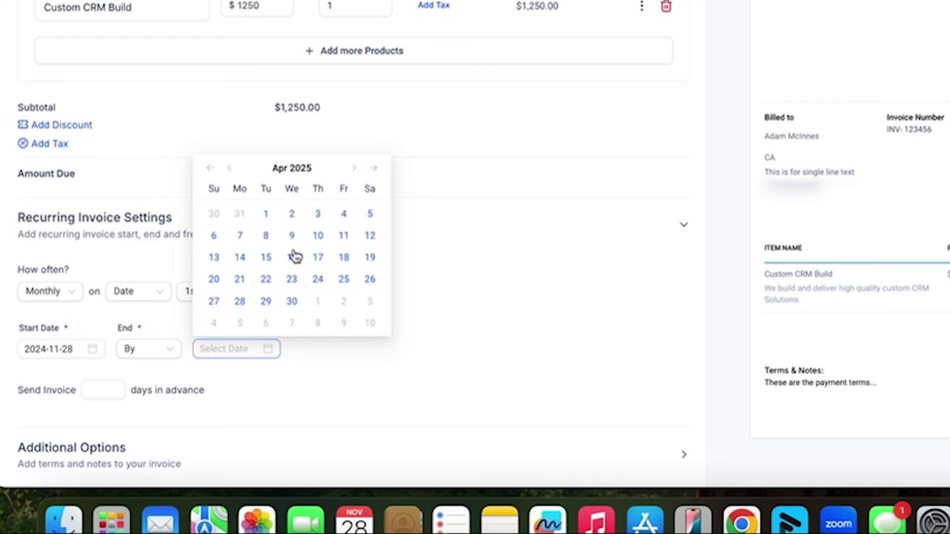
left_click(240, 301)
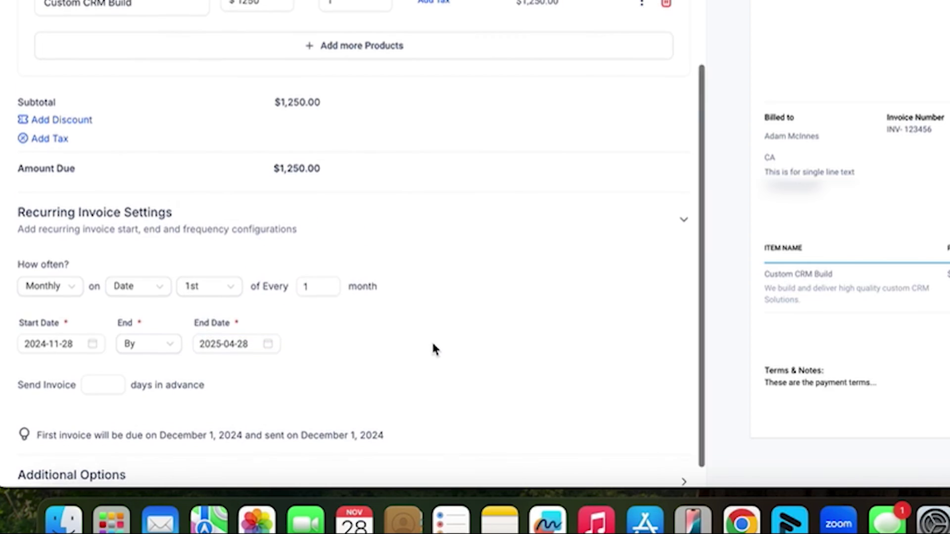
Send each invoice 3 days in advance and check the first due date, December 1, 2024
left_click(100, 390)
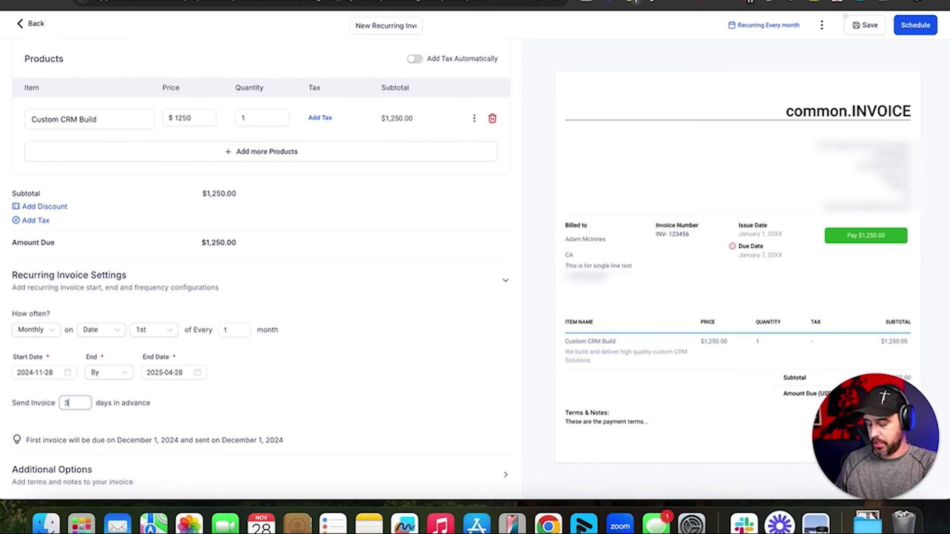
left_click(242, 404)
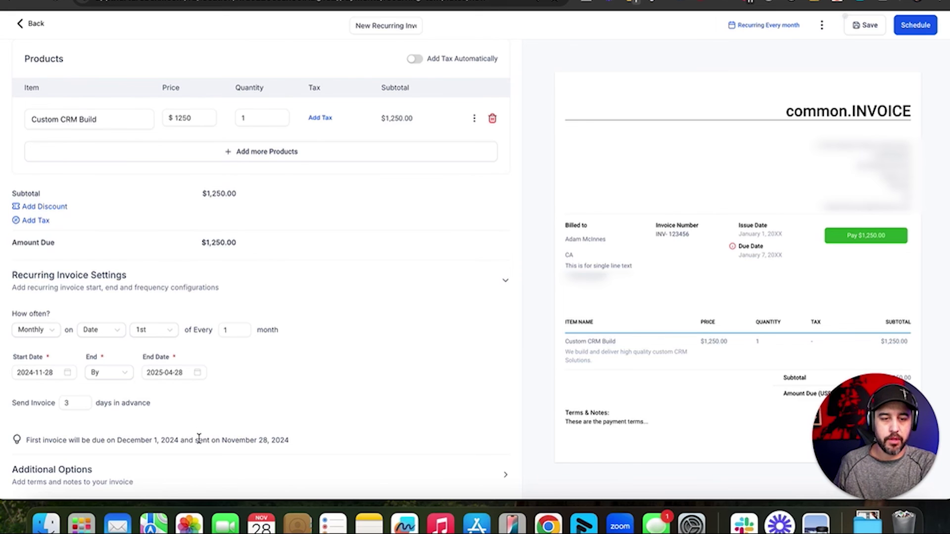
left_click_drag(59, 441, 186, 441)
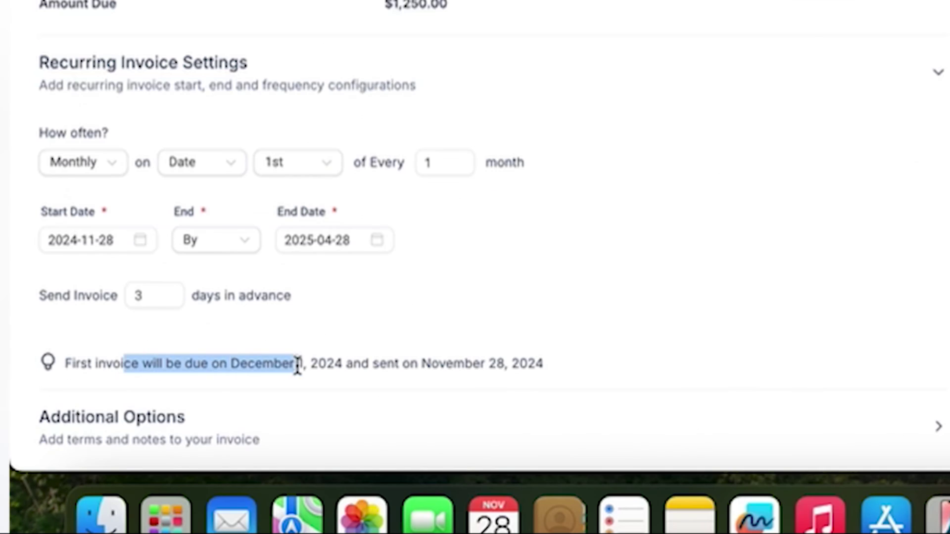
left_click_drag(356, 365, 586, 378)
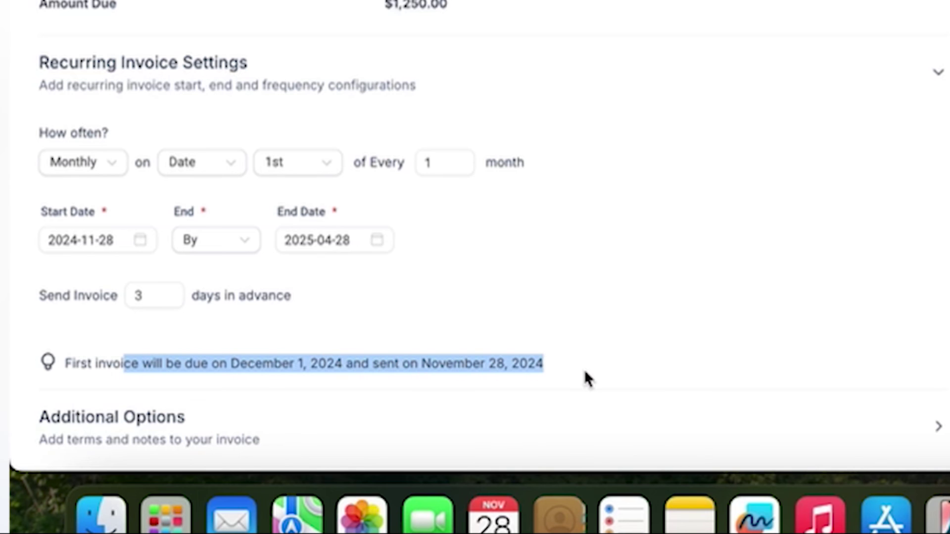
left_click(586, 378)
Expand the Notes/Terms editor and review the monthly recurring schedule summary
left_click(662, 422)
scroll(645, 363, "down", 5)
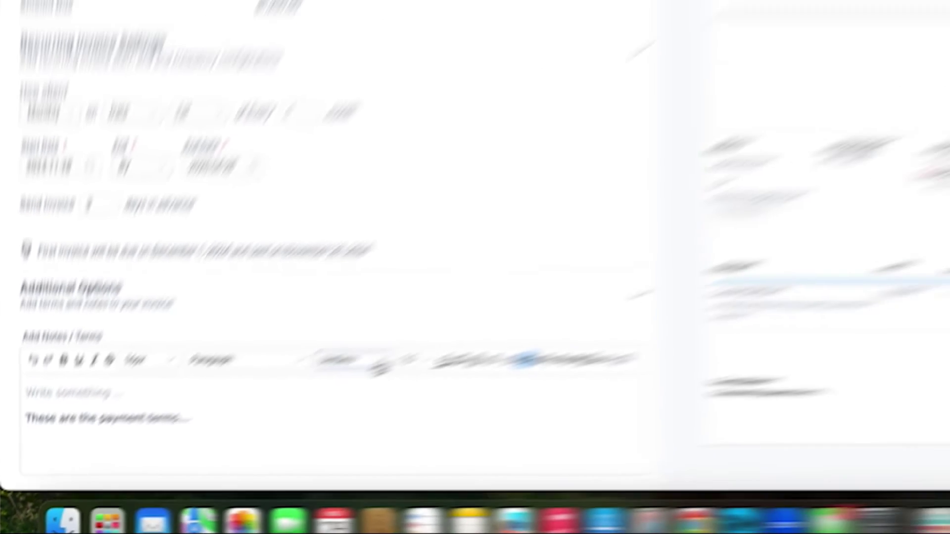
scroll(282, 375, "up", 8)
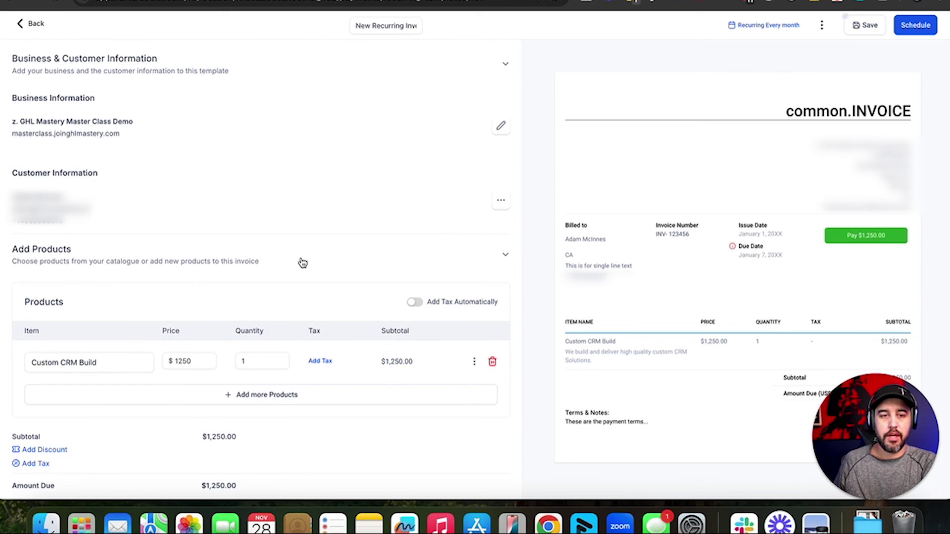
scroll(303, 262, "down", 6)
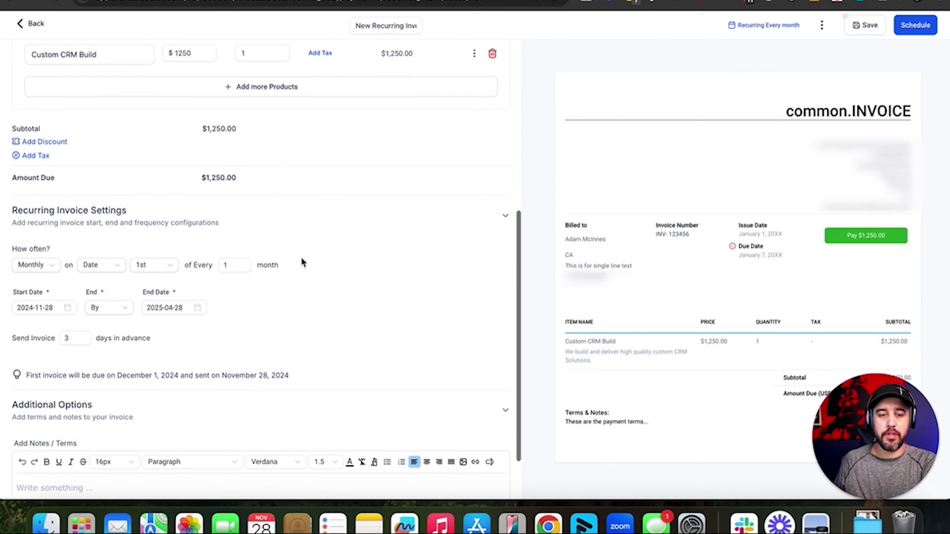
left_click_drag(15, 218, 322, 388)
left_click(322, 388)
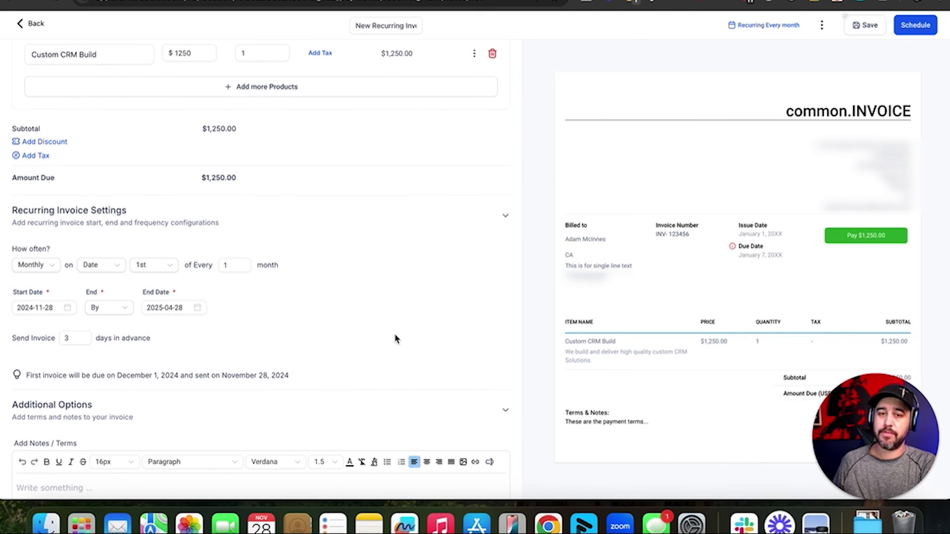
scroll(396, 339, "up", 6)
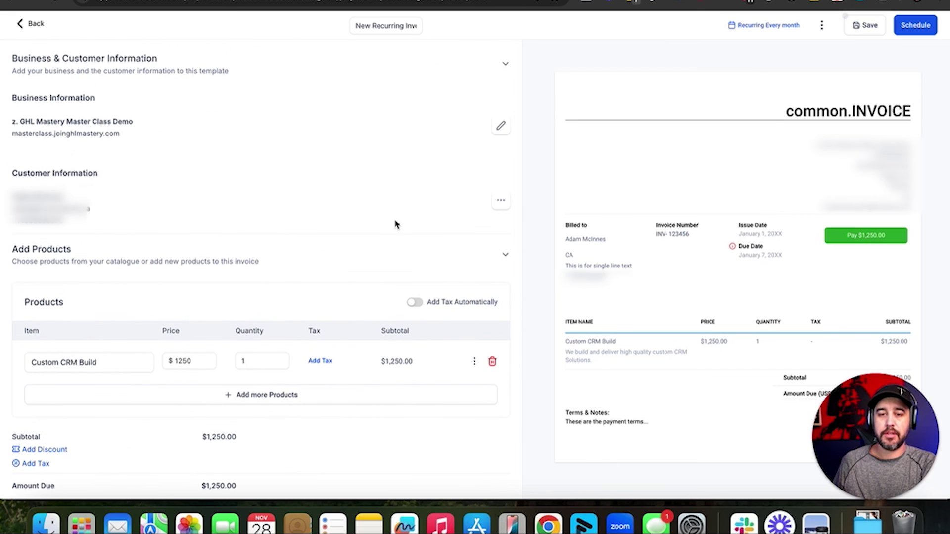